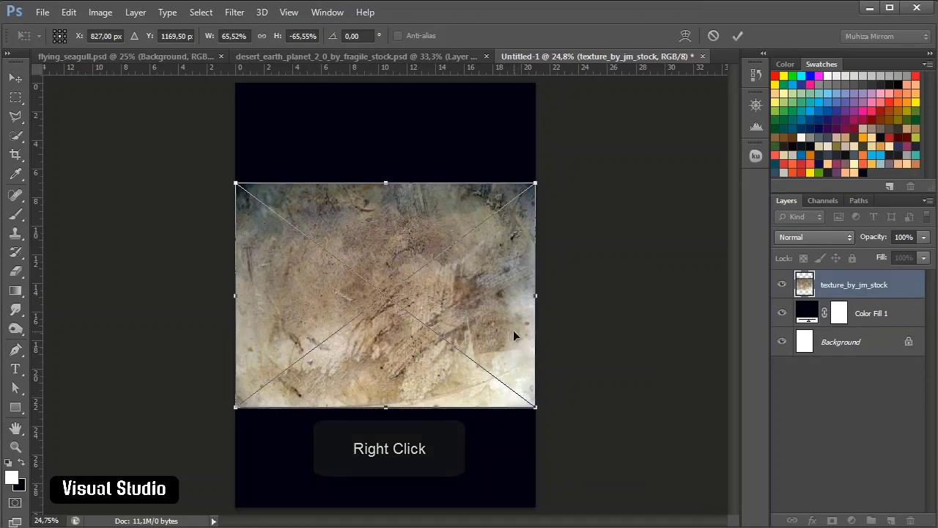
- Undo the texture's vertical flip and rotate it 90° counter-clockwise instead
key(ctrl+z)
right_click(485, 264)
click(534, 448)
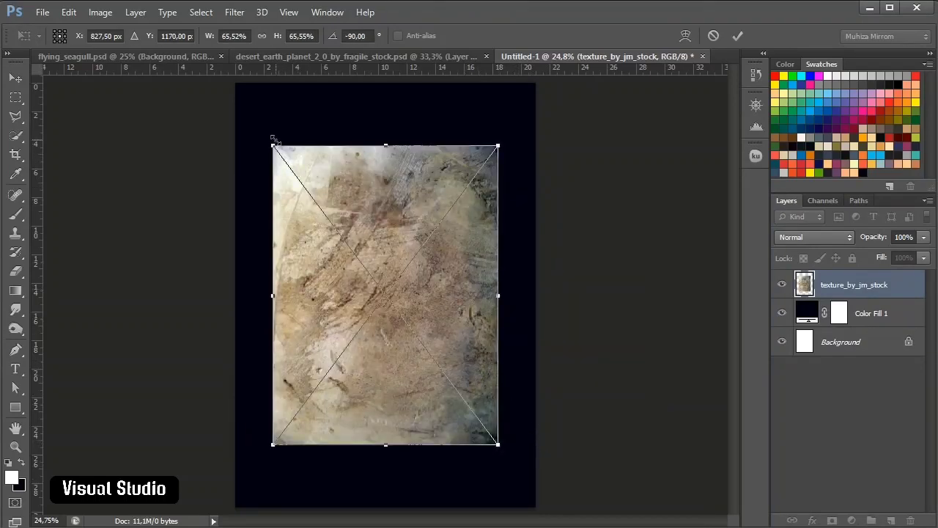
- Scale the rotated texture up to about 97.6% so it extends past the canvas edges
drag(274, 141, 232, 91)
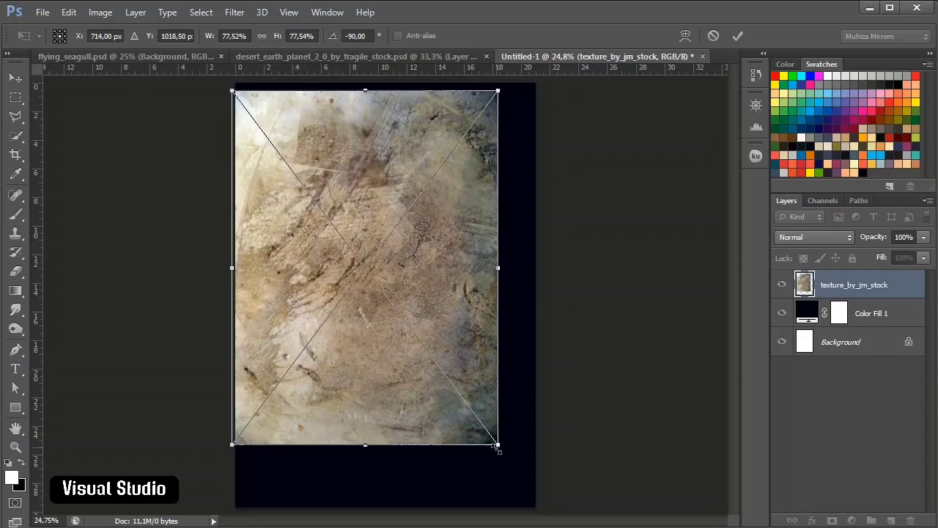
drag(498, 449, 544, 508)
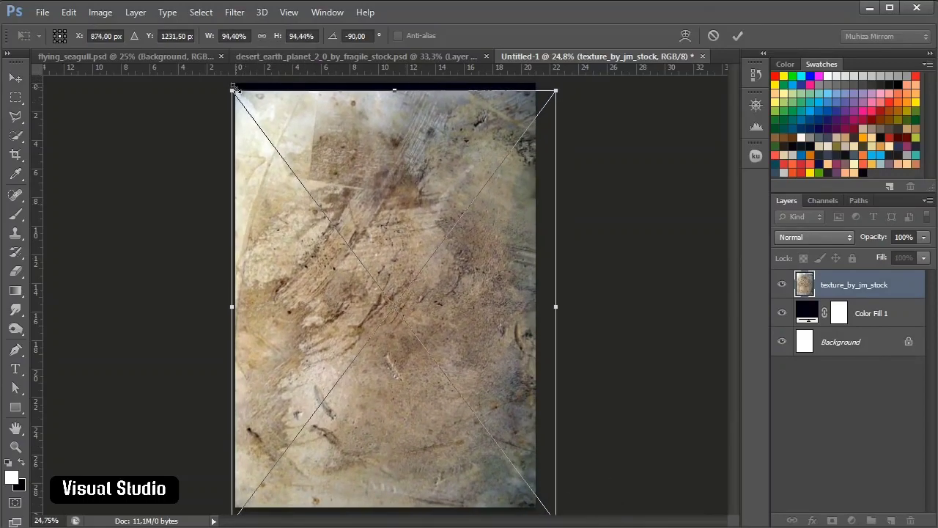
drag(232, 91, 221, 76)
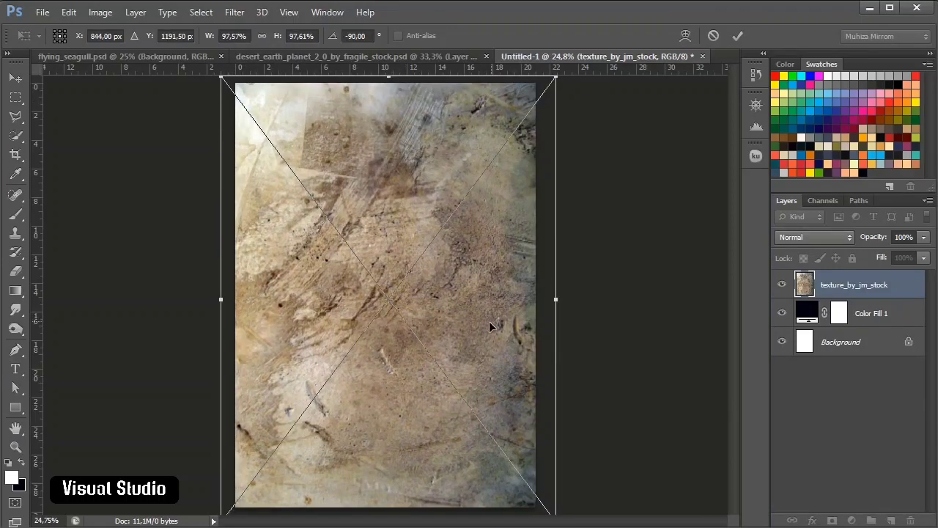
- Shift the texture slightly so it covers the whole canvas, with its centre at about X 804 px, Y 1203 px, and commit the transform
drag(491, 324, 487, 327)
key(Up)
key(Up)
key(Up)
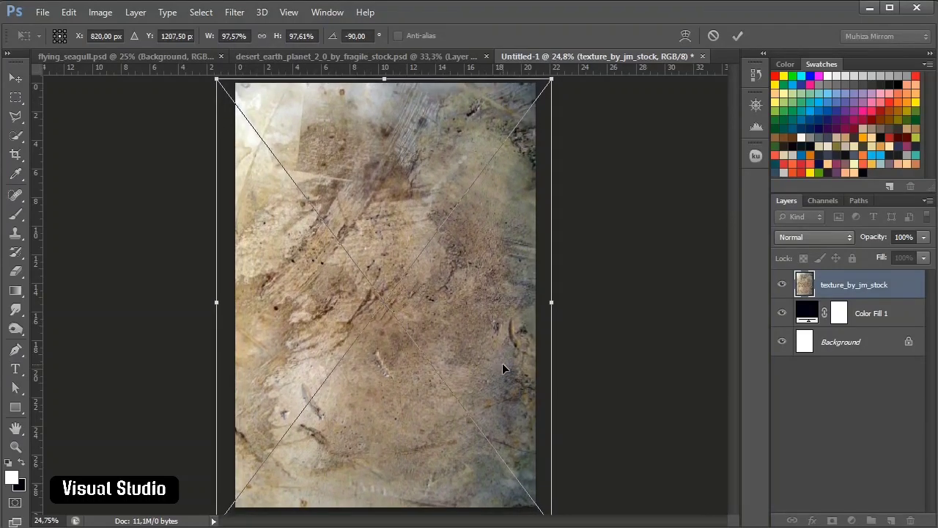
key(Left)
key(Left)
key(Left)
key(Left)
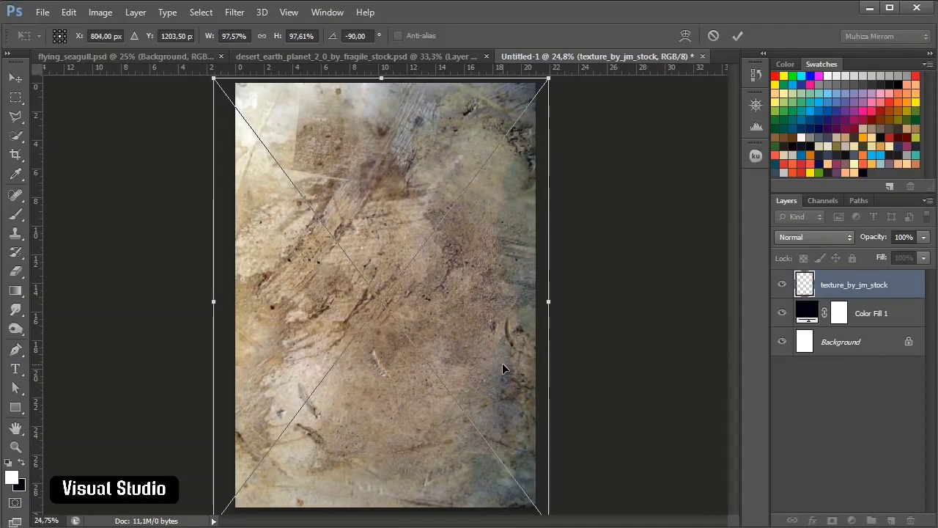
key(Up)
click(738, 37)
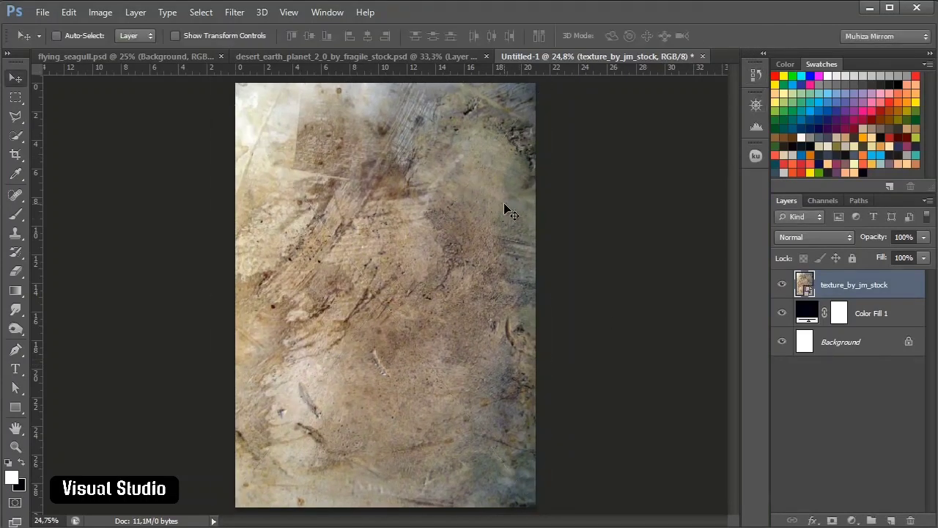
- Set the texture layer's blend mode to Luminosity and its opacity to 11%
click(813, 237)
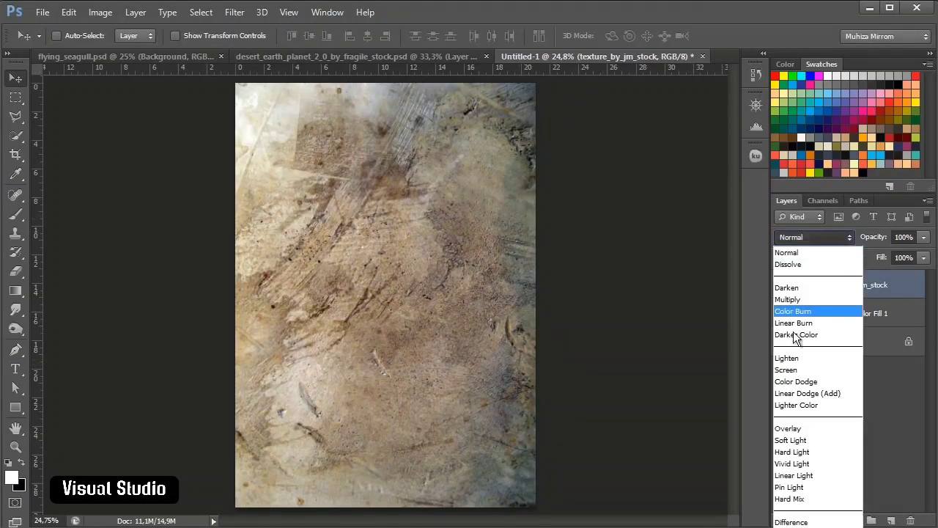
click(803, 527)
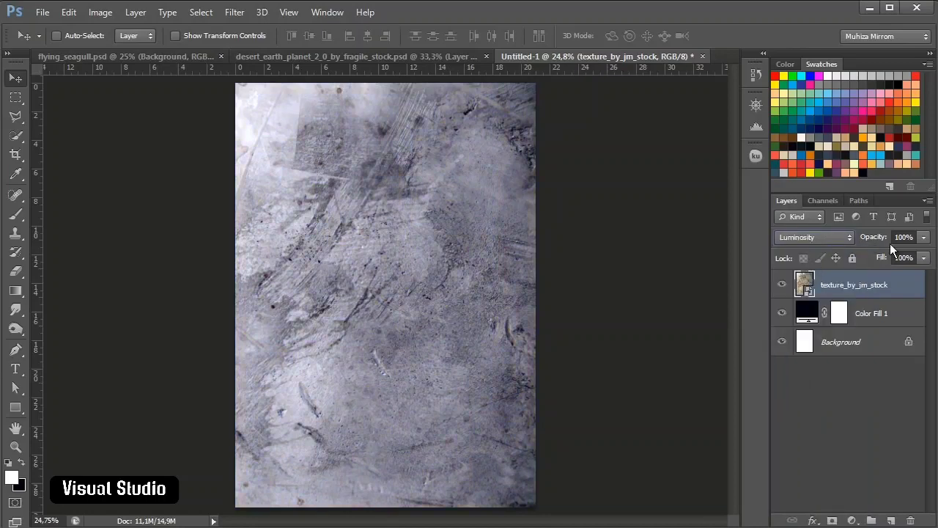
mouse_move(890, 249)
mouse_down()
mouse_move(860, 233)
mouse_move(916, 246)
mouse_move(905, 249)
mouse_up()
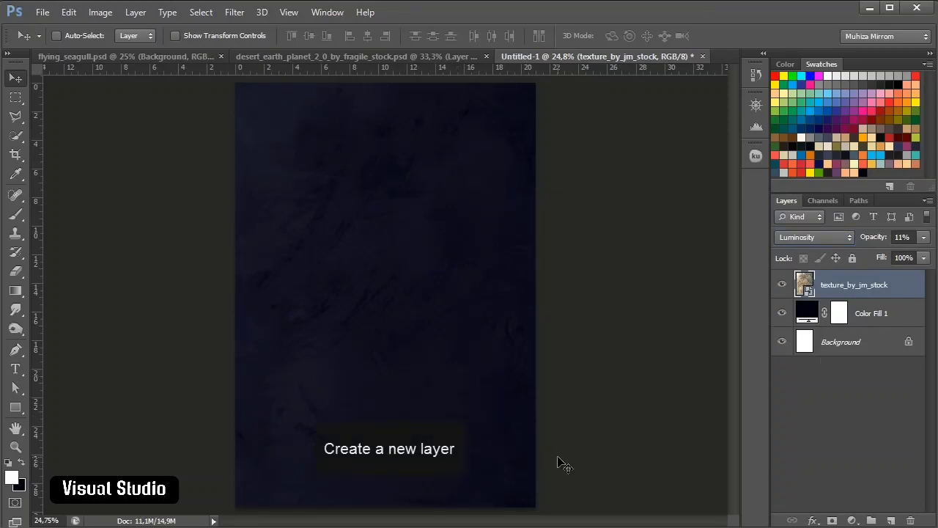
- Add a new layer above the texture and choose the grunge brush preset labelled 1699 for the Brush tool
click(890, 520)
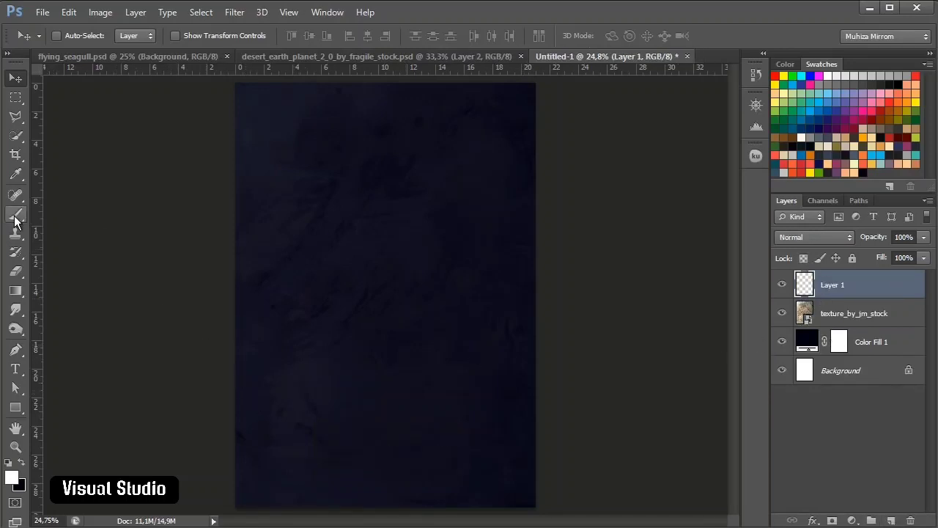
drag(16, 214, 63, 211)
click(62, 35)
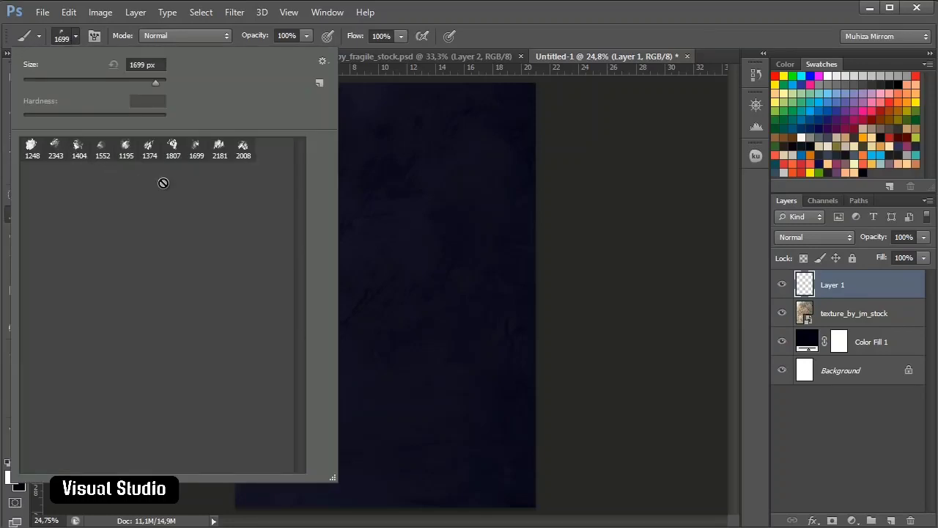
click(196, 159)
click(486, 9)
- Enlarge the brush to 1600 px, try one white stamp near the canvas centre and undo it
key(bracketright)
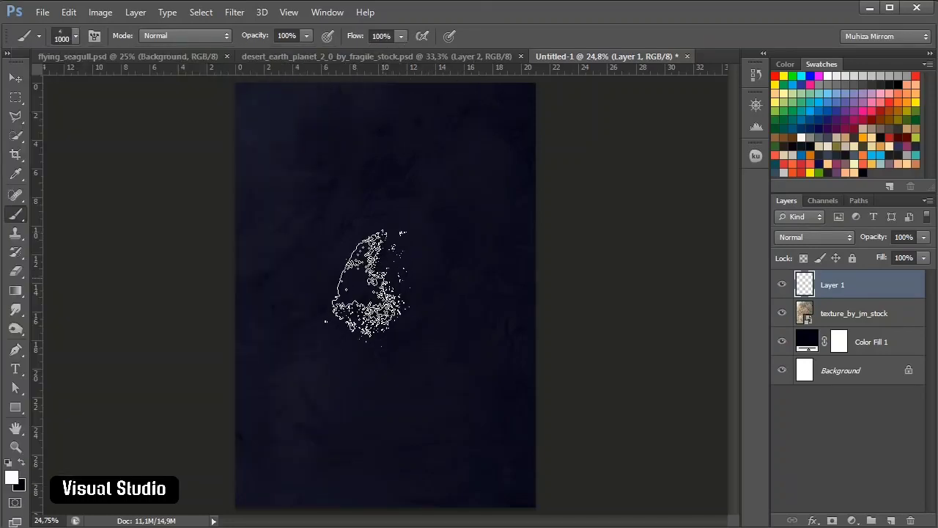
key(bracketright)
key(bracketright)
key(bracketright)
key(bracketright)
key(bracketright)
key(bracketright)
click(377, 290)
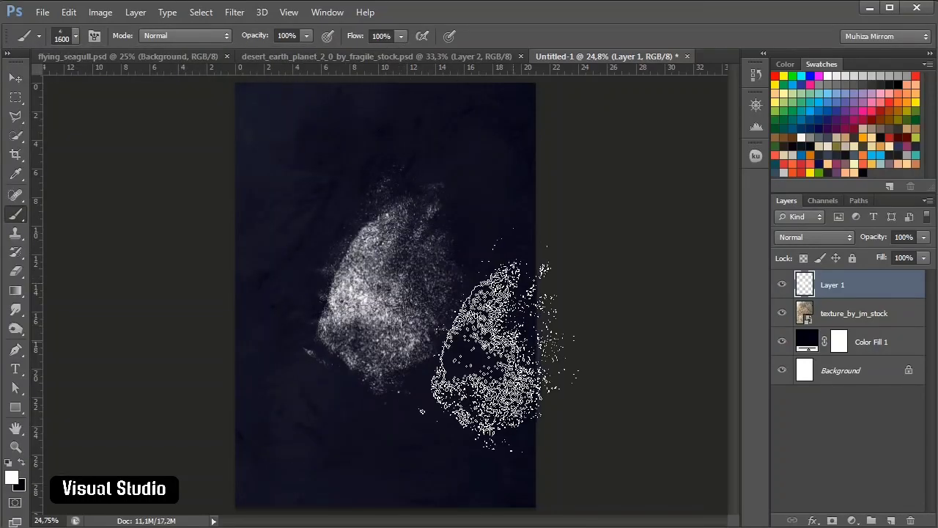
key(ctrl+z)
- Set Layer 1's blend mode to Soft Light and stamp white grunge texture around the middle of the canvas
click(814, 237)
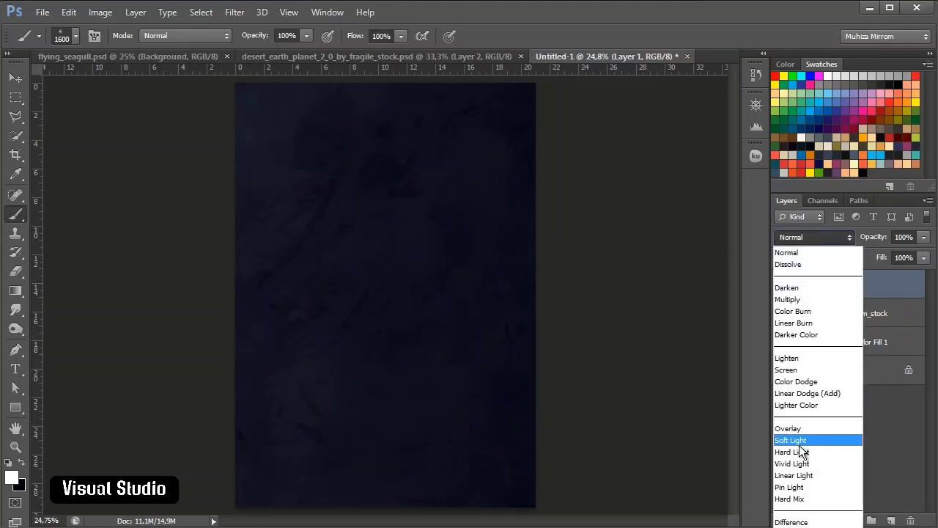
click(811, 442)
click(347, 267)
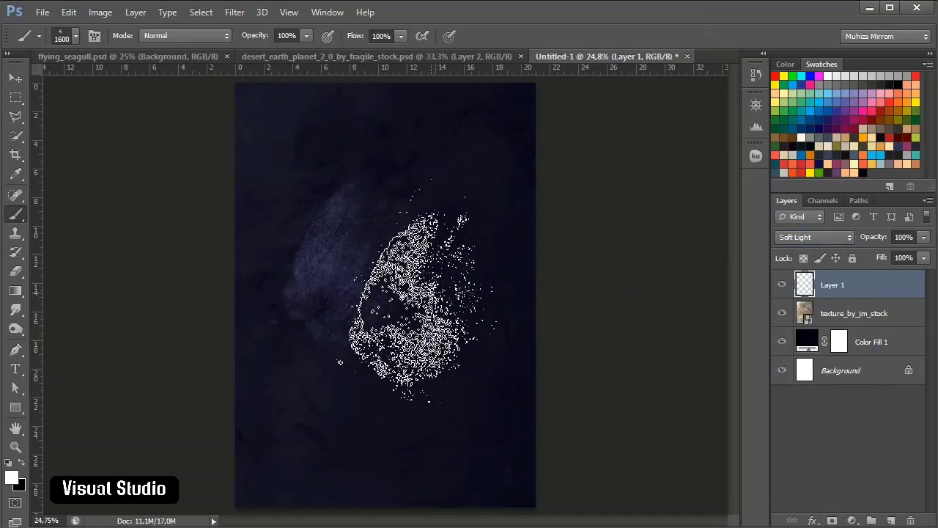
click(403, 225)
click(359, 337)
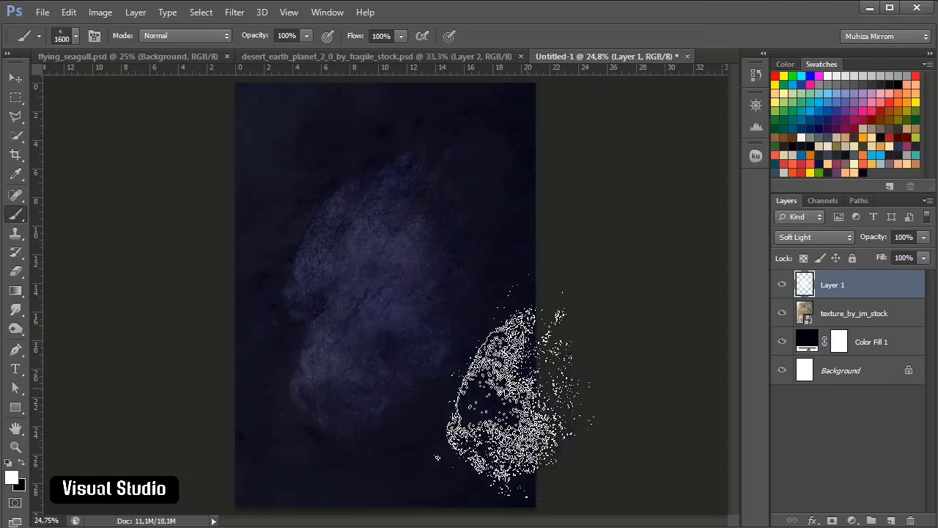
- Fill out the central grunge patch on Layer 1 with more white stamps, using brush sizes between 1100 and 1300 px
key(bracketleft)
key(bracketleft)
key(bracketleft)
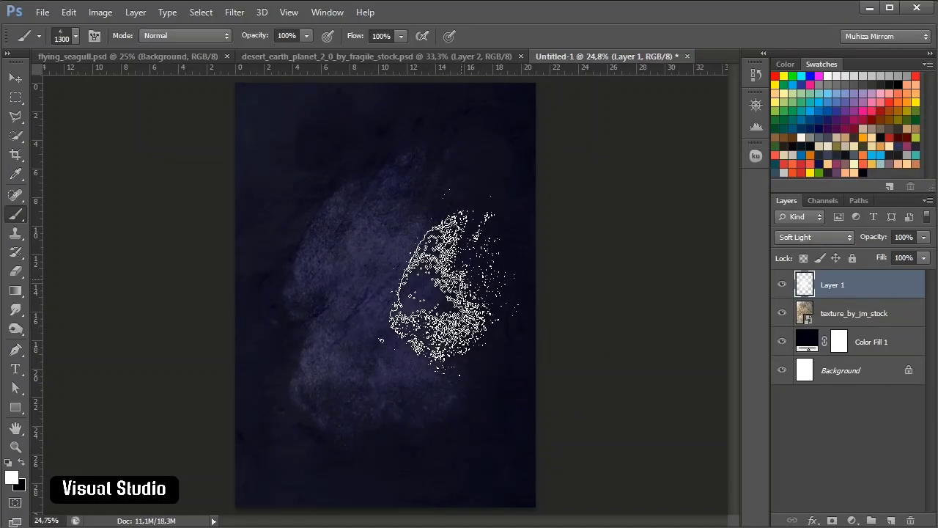
click(315, 276)
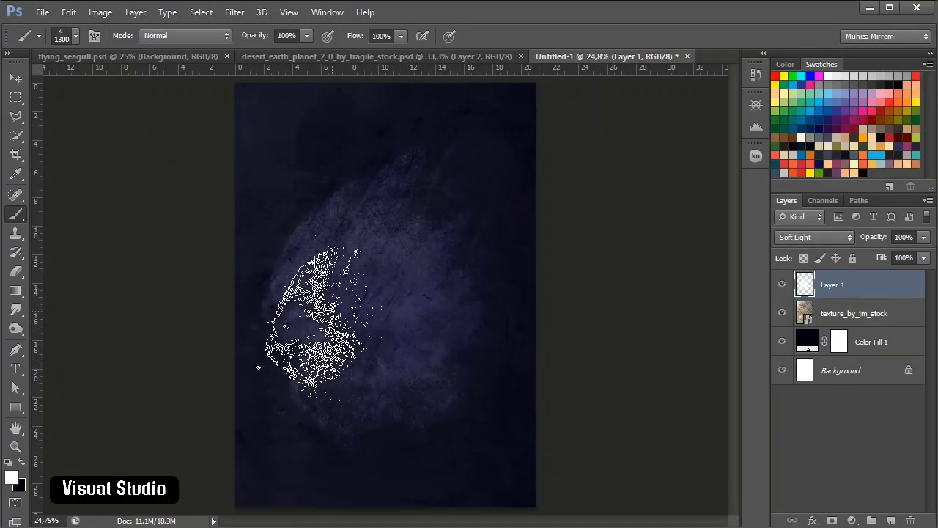
key(bracketleft)
key(bracketleft)
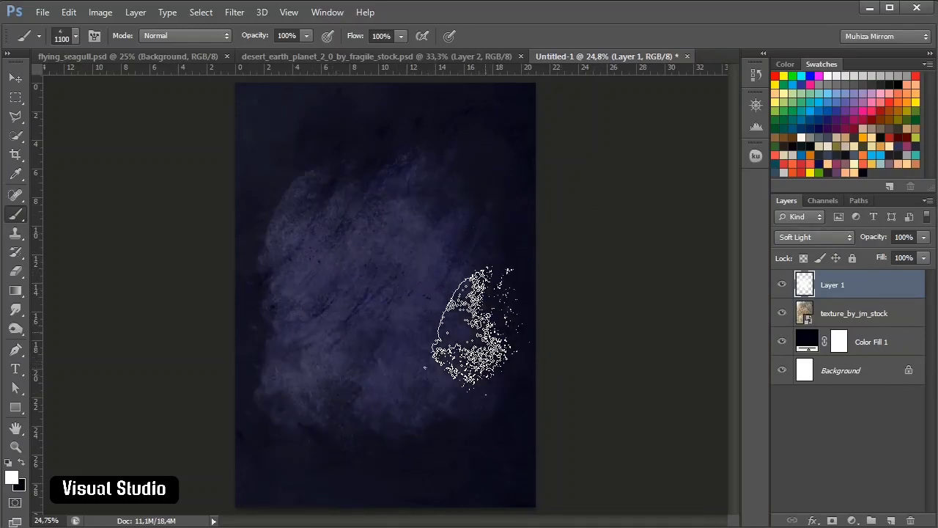
key(bracketright)
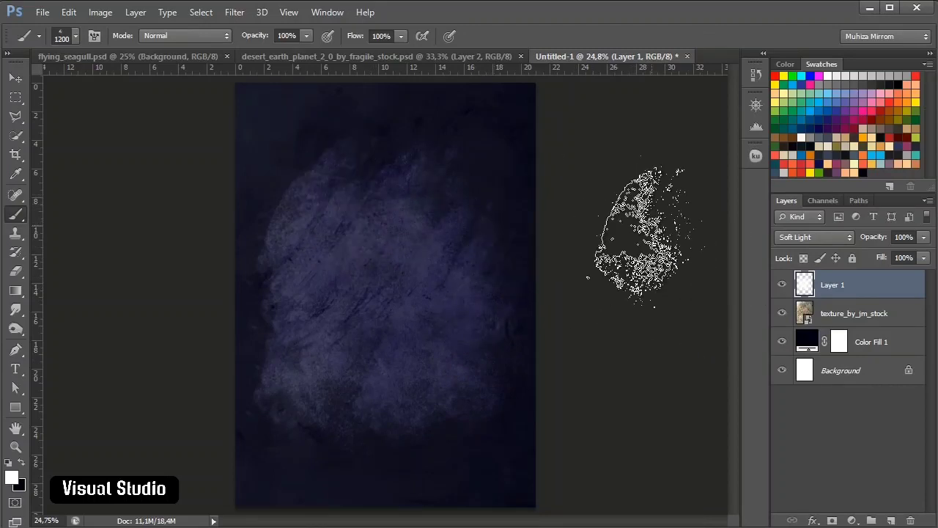
key(v)
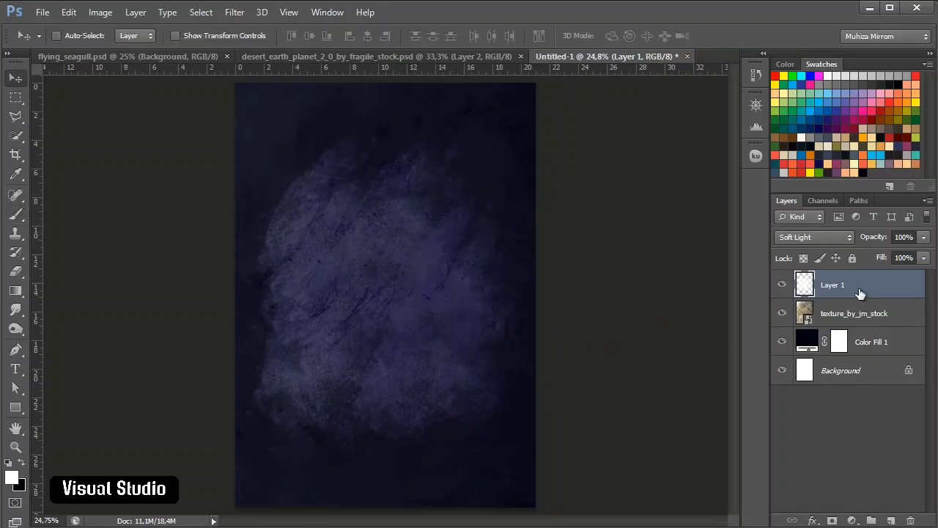
- Add a layer mask to Layer 1 and configure the Gradient tool as radial and reversed
click(833, 521)
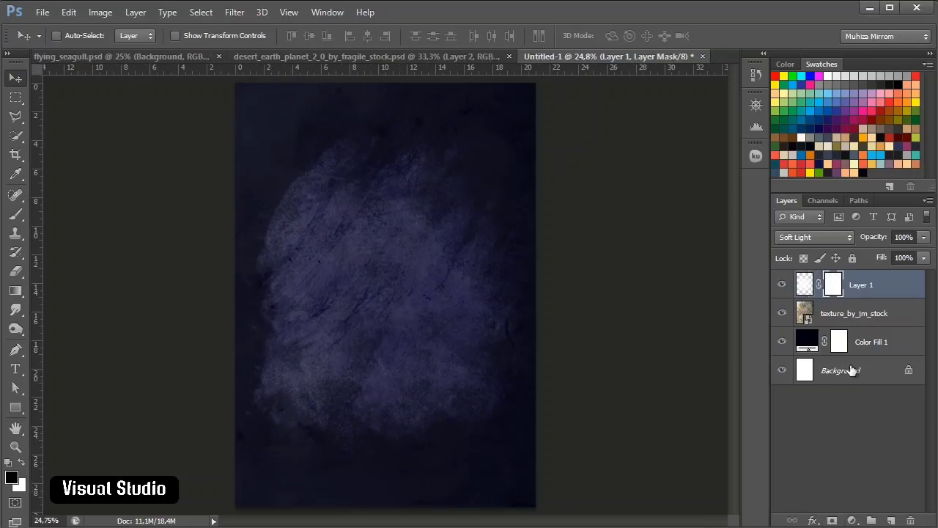
click(15, 290)
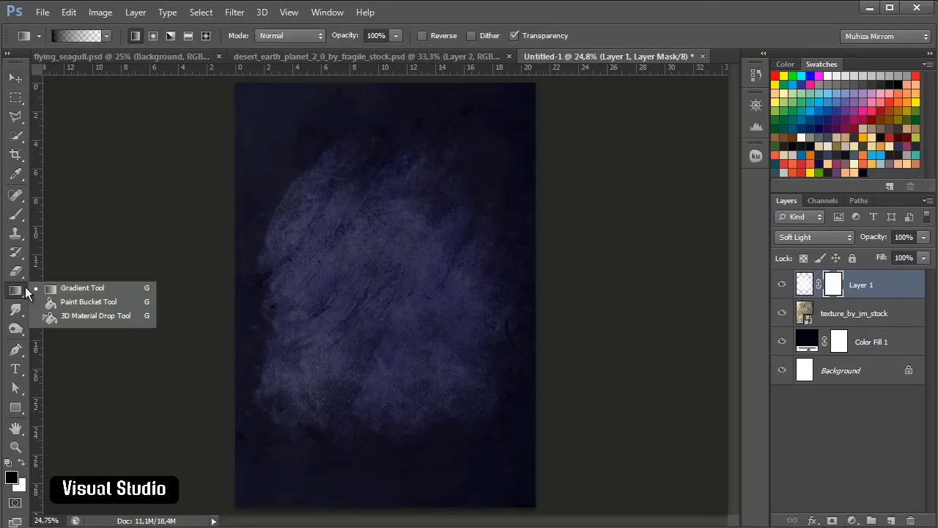
click(82, 287)
click(152, 35)
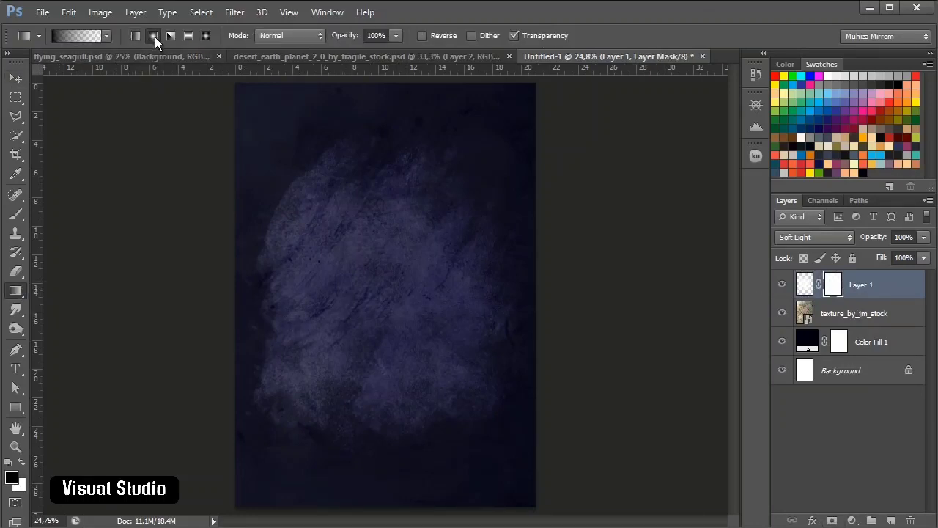
click(423, 35)
- Place a vertical guide at the canvas centre and draw the radial gradient on Layer 1's mask from the guide outward past the canvas edge
drag(40, 158, 630, 293)
key(ctrl+z)
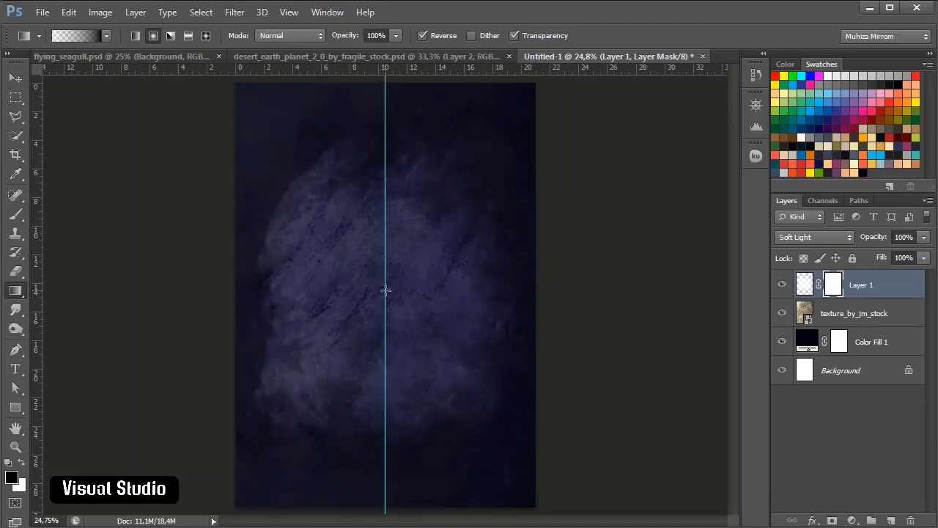
drag(385, 290, 572, 307)
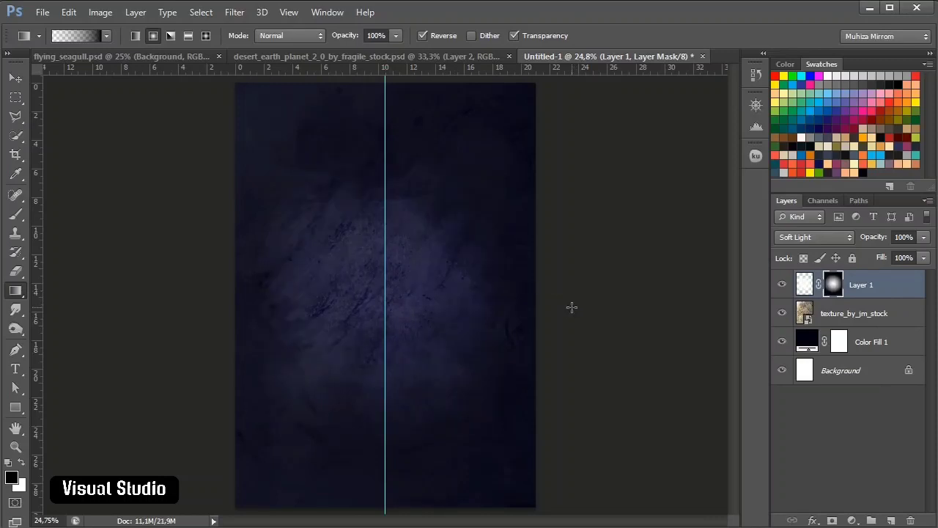
drag(382, 306, 670, 309)
key(ctrl+z)
- Duplicate the masked Layer 1 twice and set the topmost copy to Overlay at 32% opacity
key(ctrl+j)
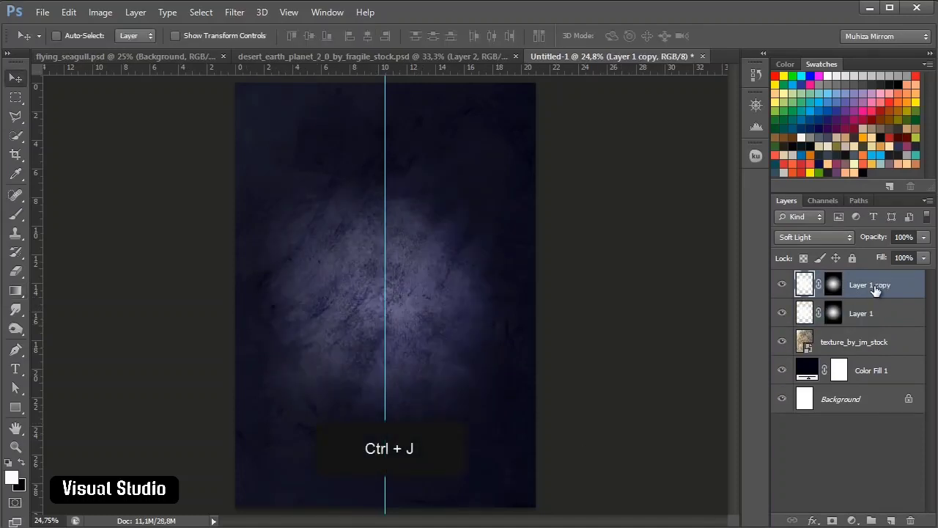
key(ctrl+j)
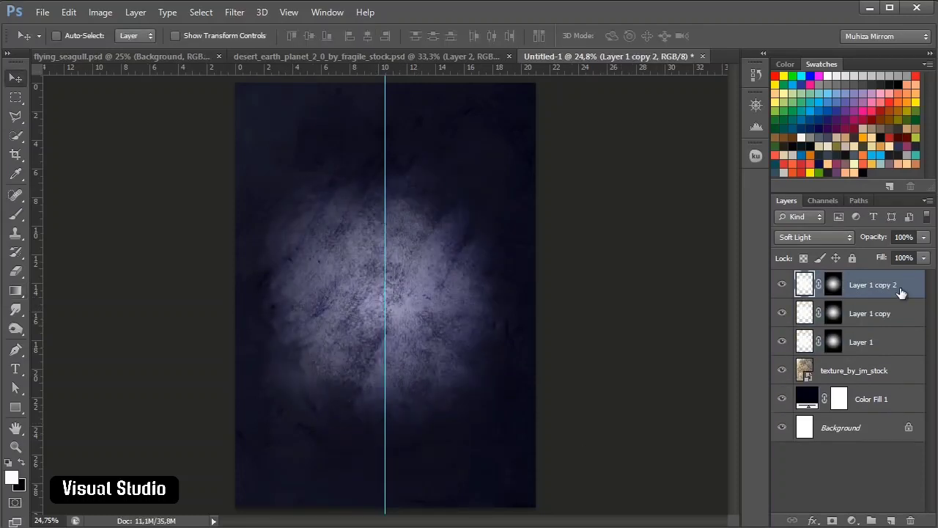
click(809, 238)
click(799, 430)
drag(878, 239, 864, 248)
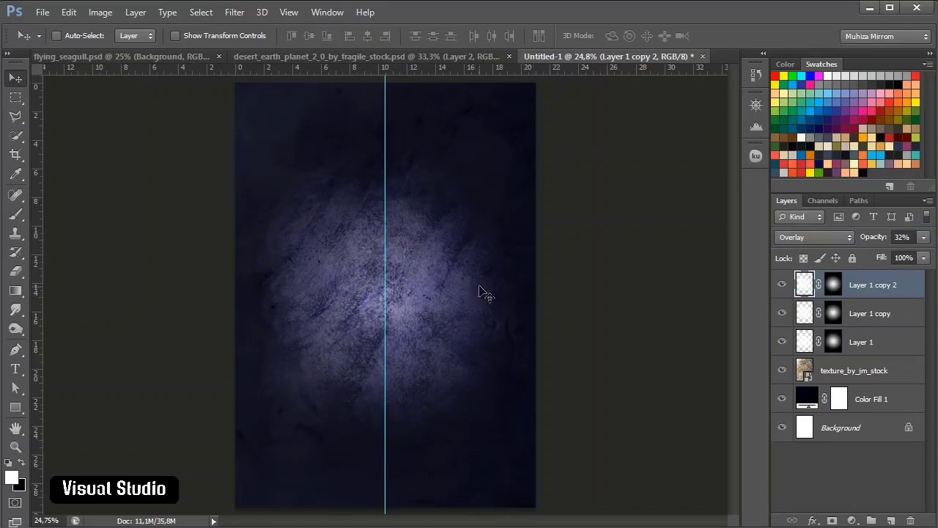
- Copy the hex colour code of the Color Fill 1 layer
double_click(812, 404)
double_click(686, 346)
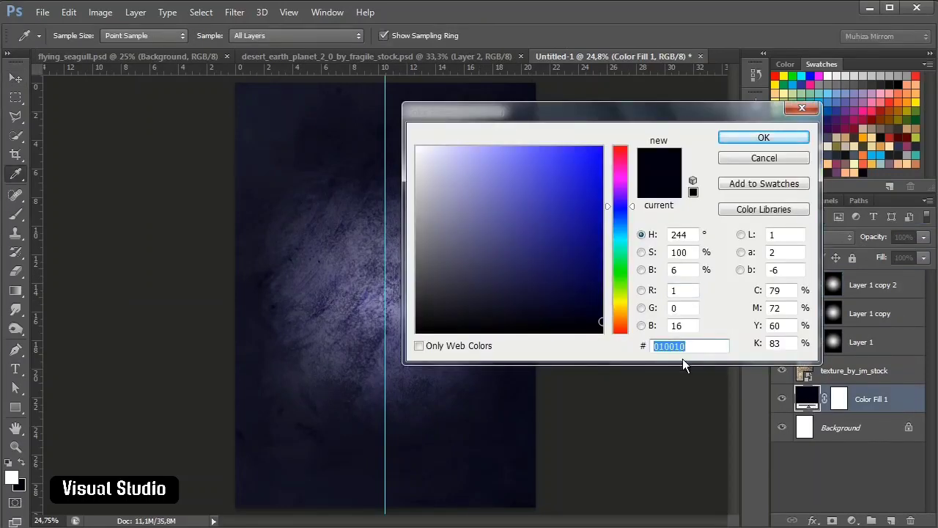
key(ctrl+c)
click(764, 137)
- Add a Gradient Fill layer above Layer 1 copy 2 and choose the Foreground to Background gradient preset
click(895, 292)
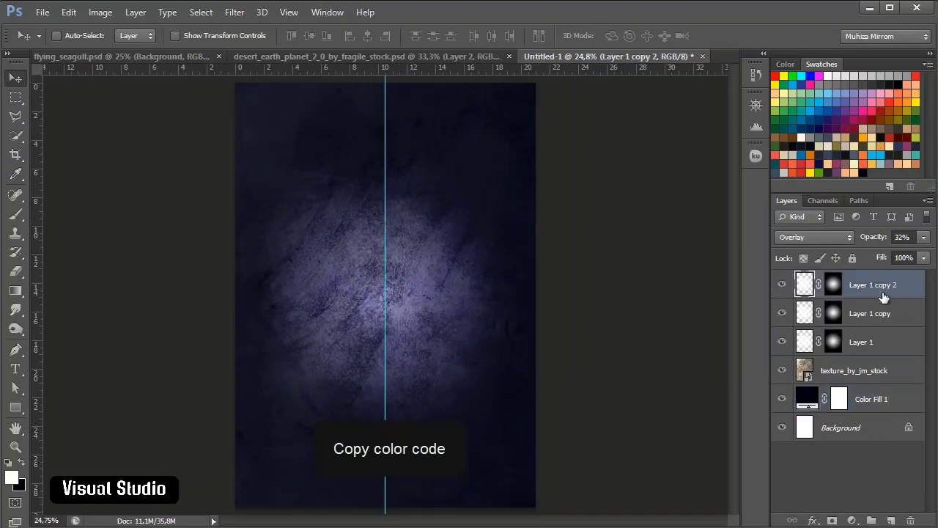
click(851, 520)
click(833, 210)
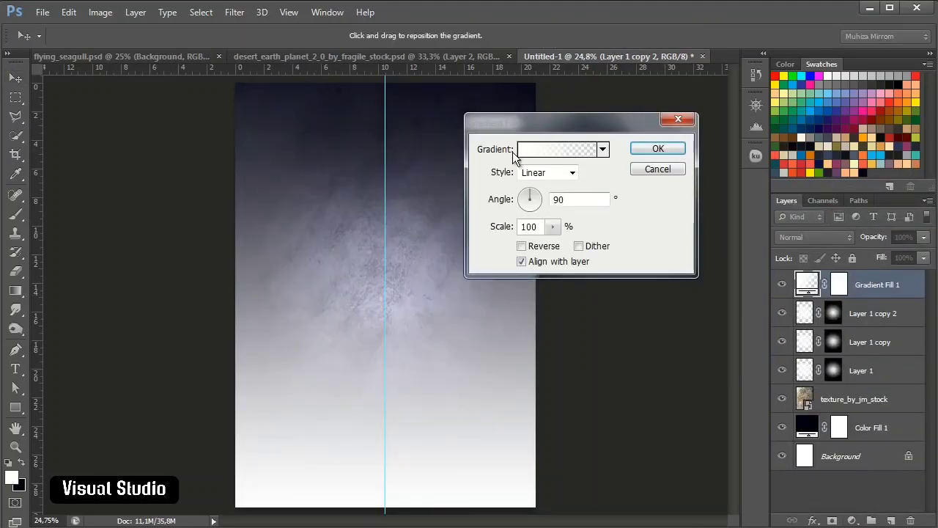
click(542, 150)
click(424, 115)
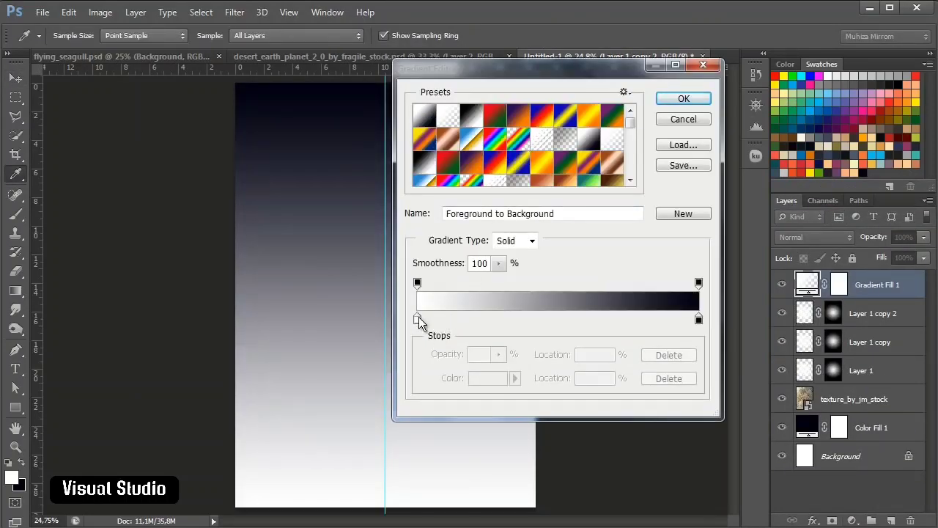
- Set the gradient's start colour stop to the copied #010010 and its end stop to #000000, and accept the gradient
click(418, 316)
click(487, 378)
double_click(674, 346)
key(ctrl+v)
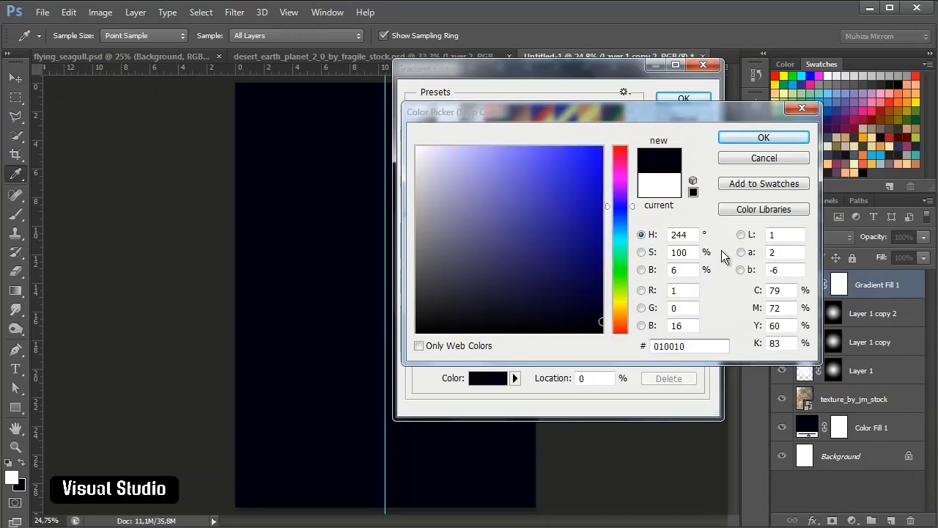
click(738, 137)
click(702, 329)
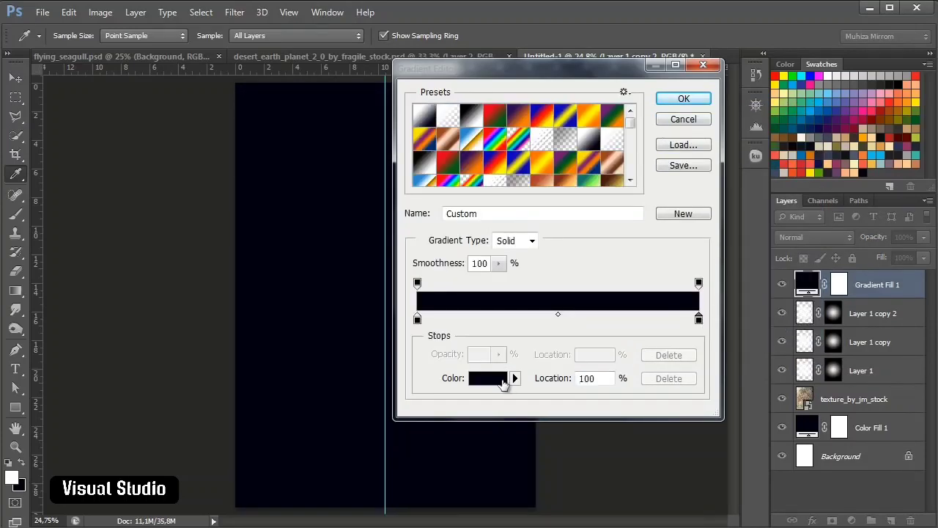
click(505, 379)
click(362, 356)
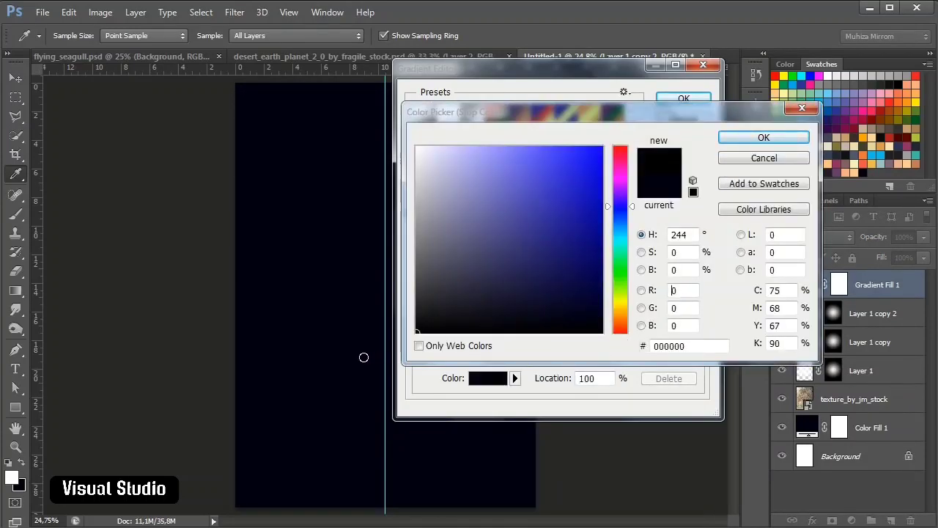
click(724, 139)
click(678, 103)
- Make the gradient fill Radial at 144% scale and apply it
click(572, 178)
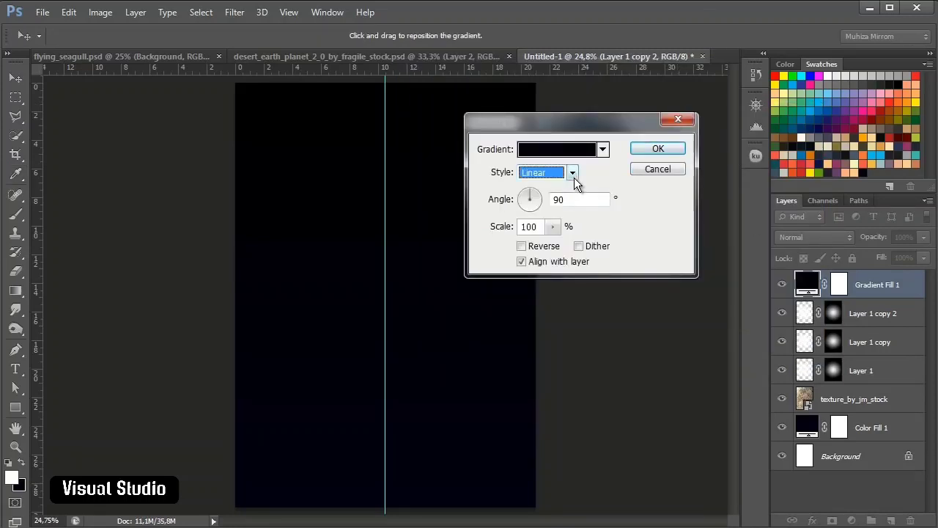
click(564, 208)
click(573, 173)
click(566, 198)
mouse_move(497, 228)
mouse_down()
mouse_move(522, 230)
mouse_move(484, 233)
mouse_up()
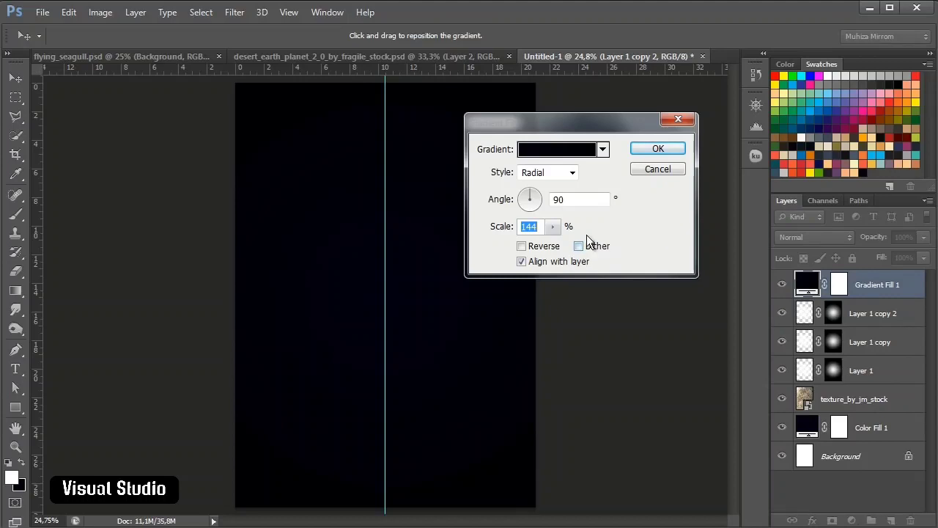
click(657, 150)
- Set the Gradient Fill 1 layer's blending mode to Darken and its opacity to 61%
click(803, 237)
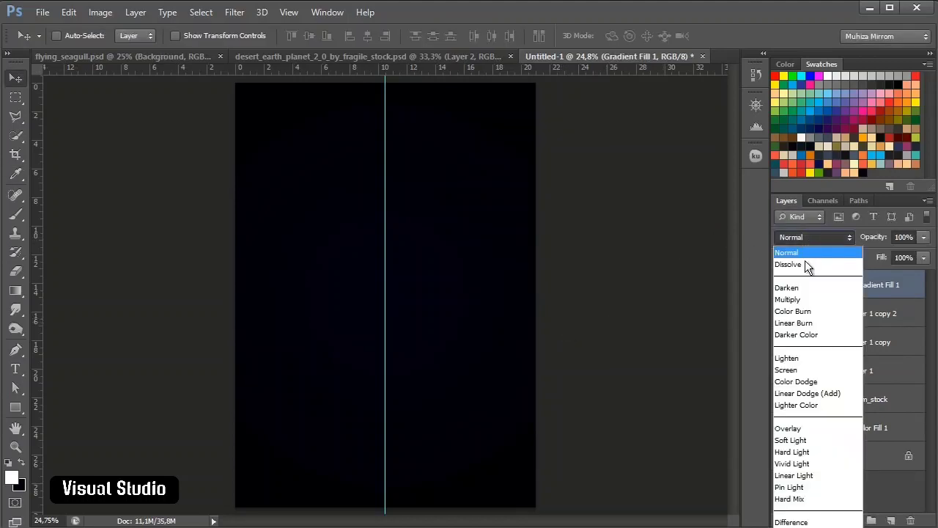
click(806, 284)
key(7)
key(2)
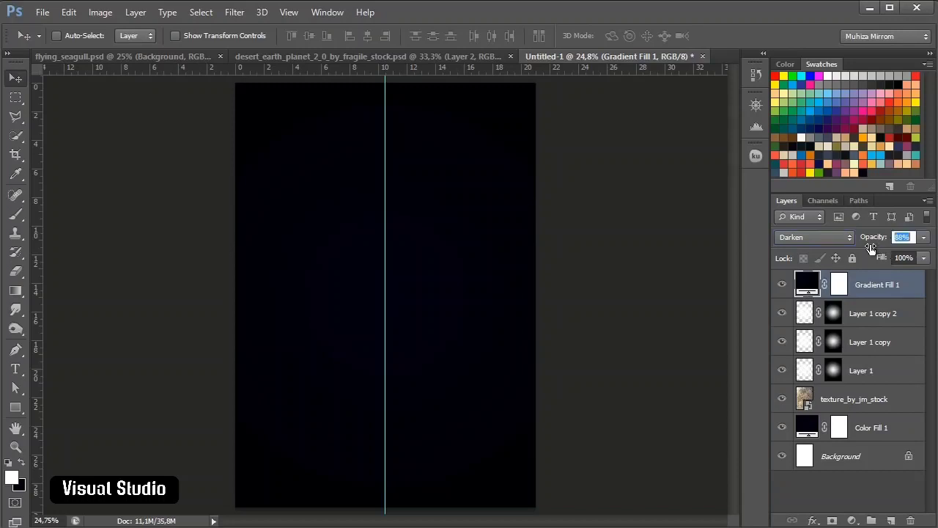
drag(883, 240, 876, 242)
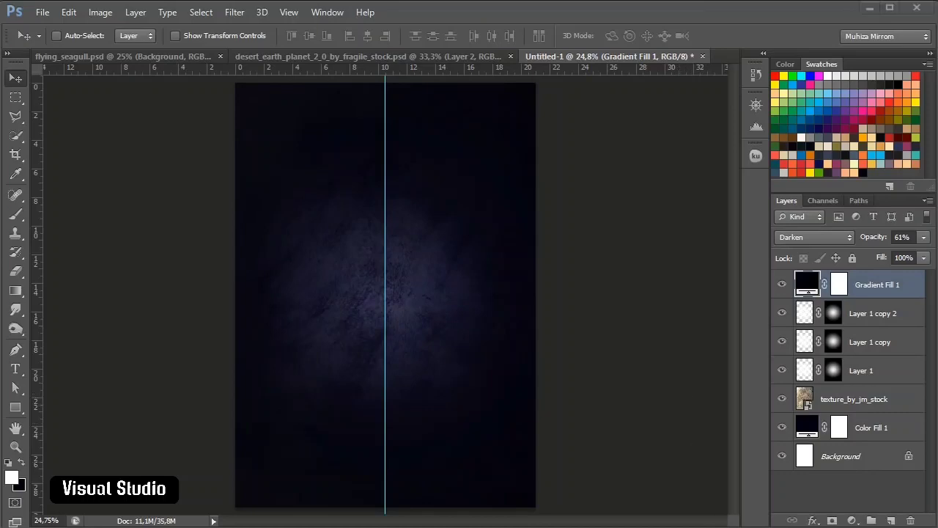
- Add a Color Balance adjustment layer with midtones Cyan/Red at -14 and Magenta/Green at +17
click(852, 521)
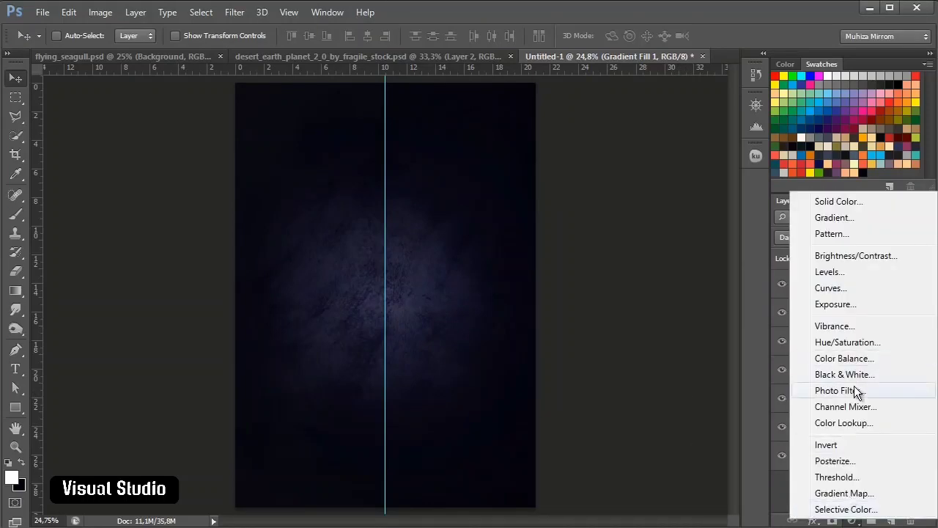
click(863, 359)
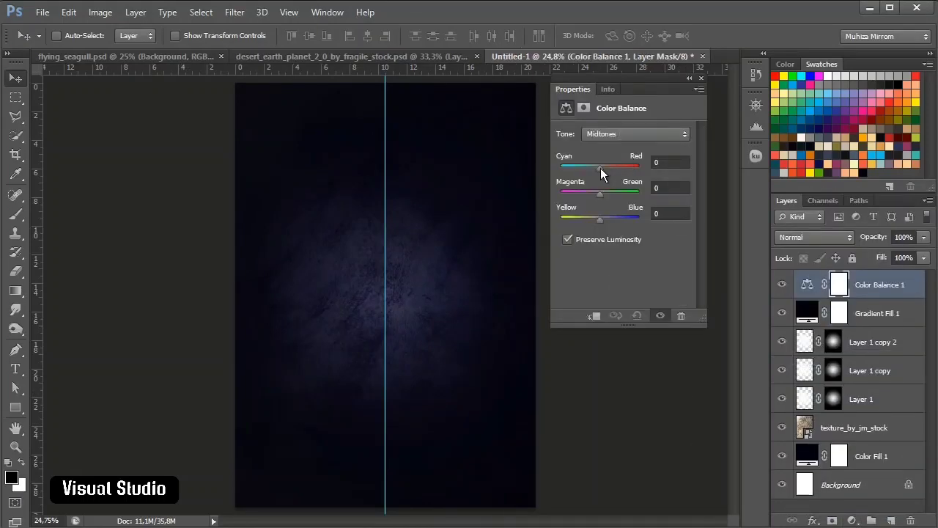
drag(600, 168, 594, 171)
click(679, 162)
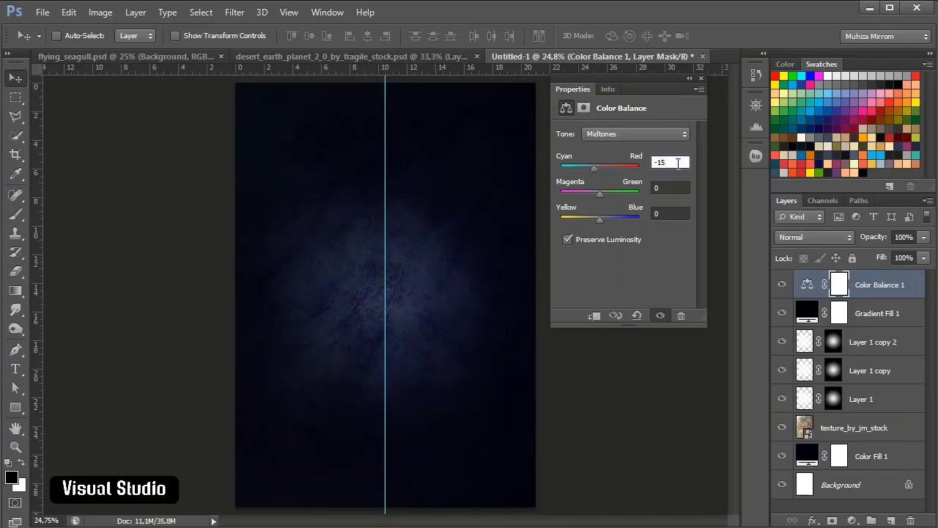
click(665, 188)
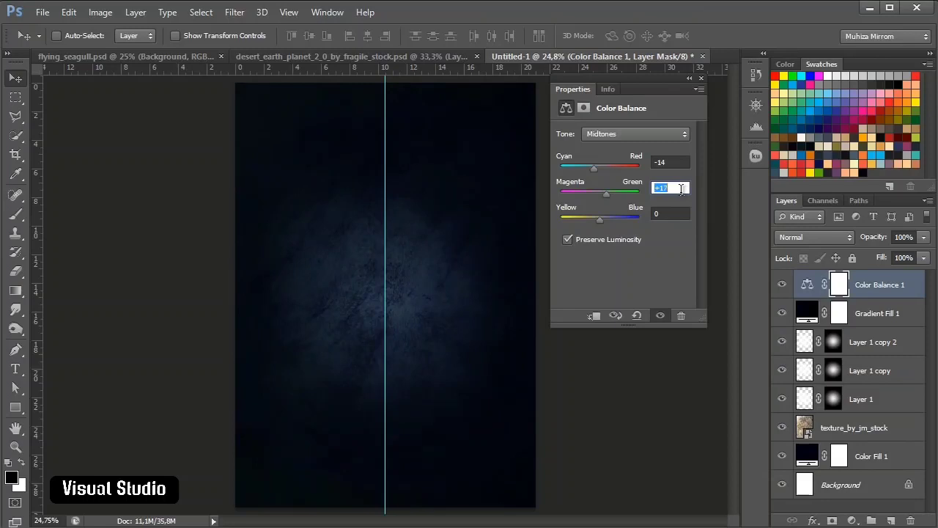
click(677, 216)
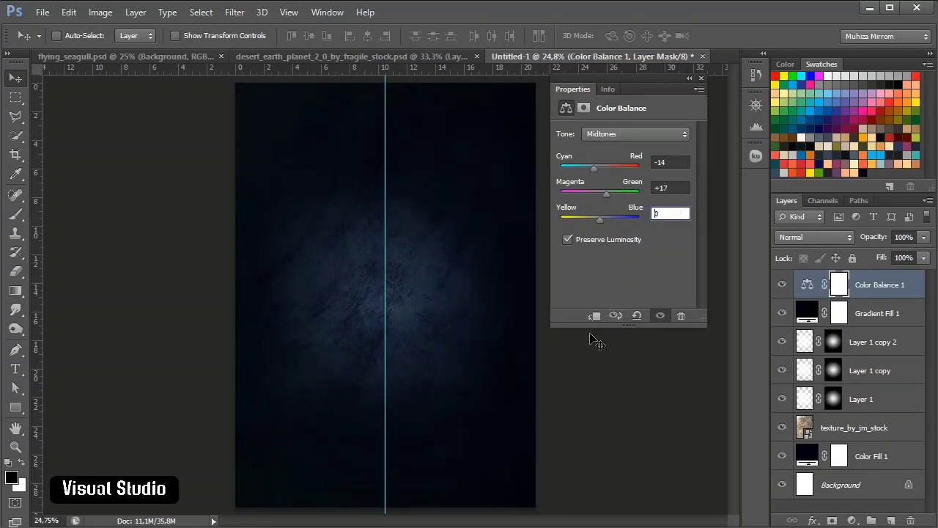
click(701, 79)
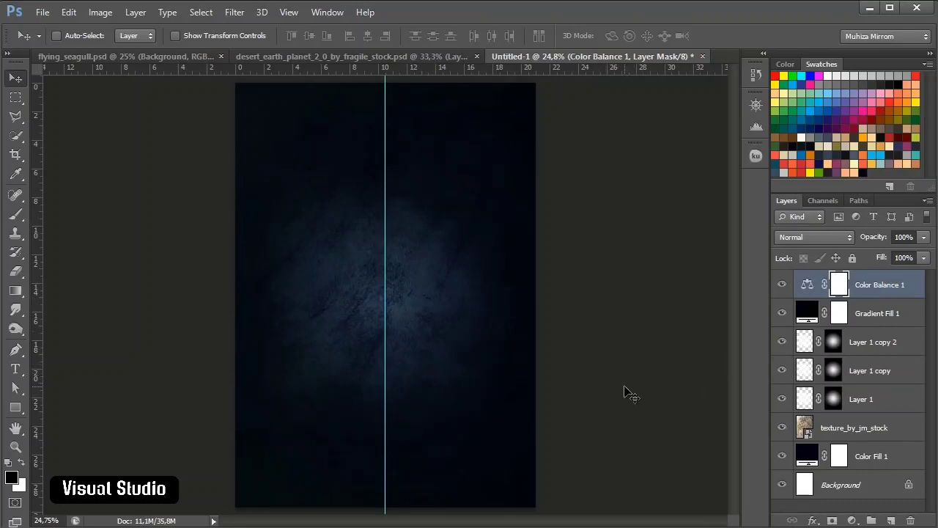
- Add a Photo Filter adjustment layer above Color Balance 1 using the Cyan filter at 100% density
click(852, 520)
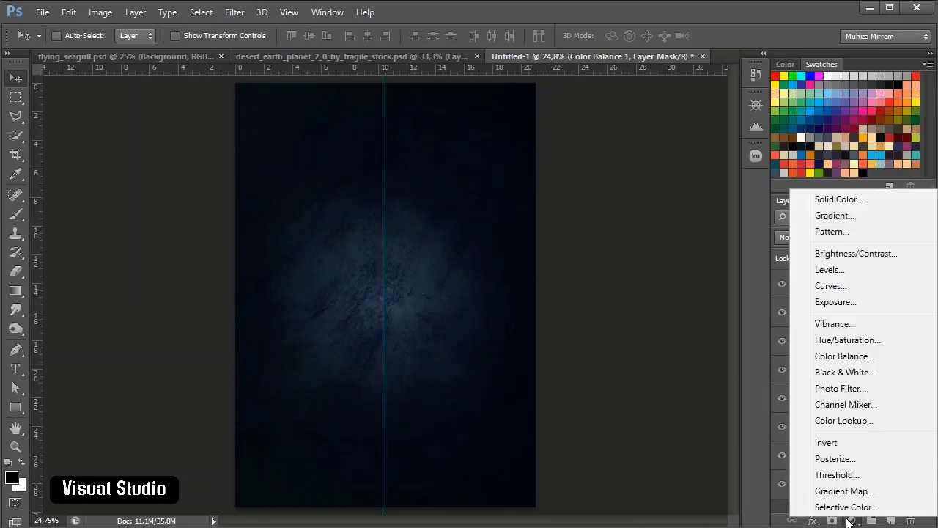
click(836, 388)
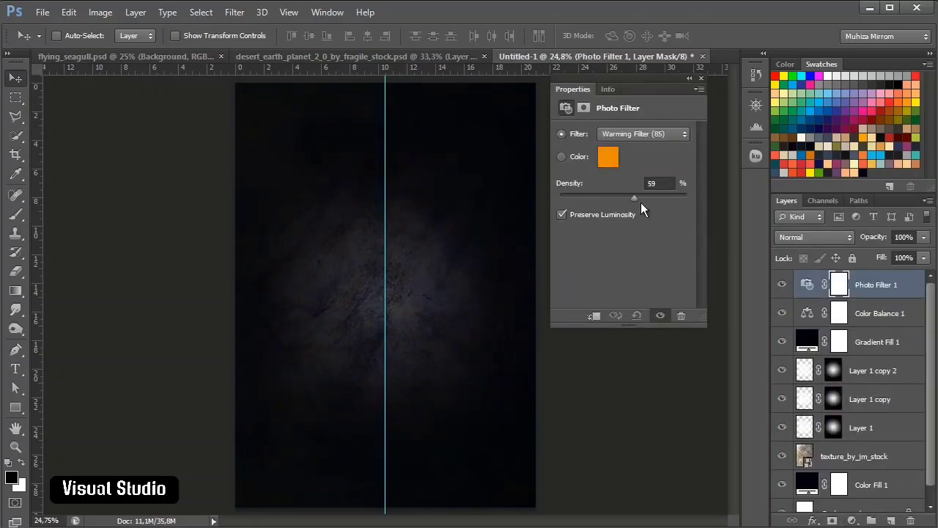
click(618, 134)
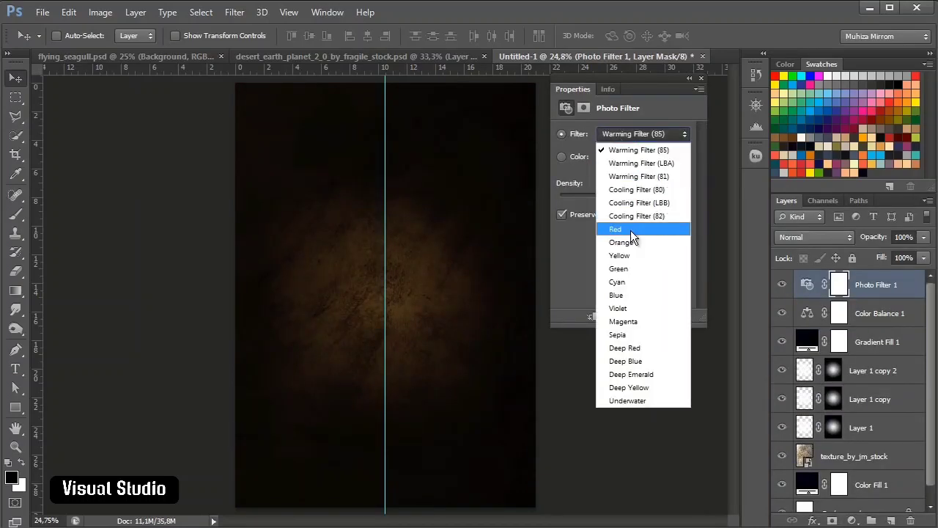
click(635, 284)
- Change the Photo Filter's colour to the bright blue #00d8ff
click(608, 162)
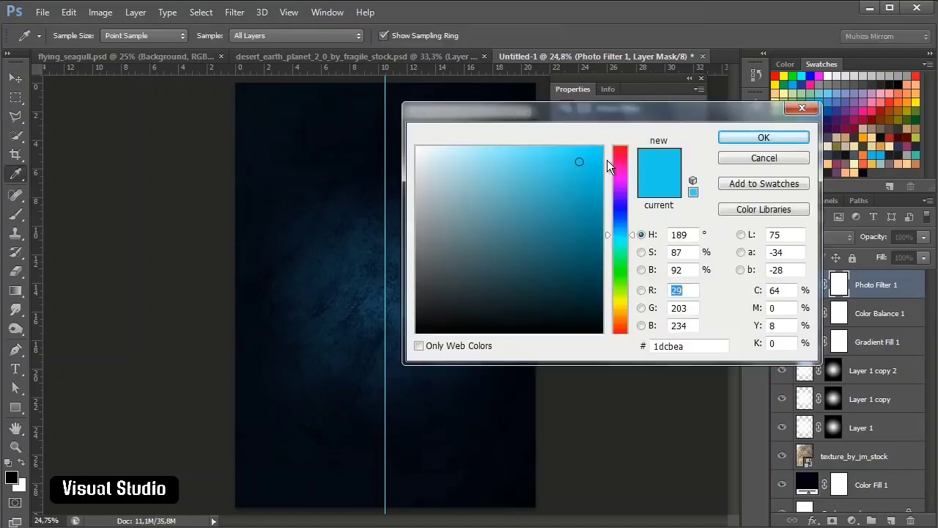
drag(608, 160, 624, 119)
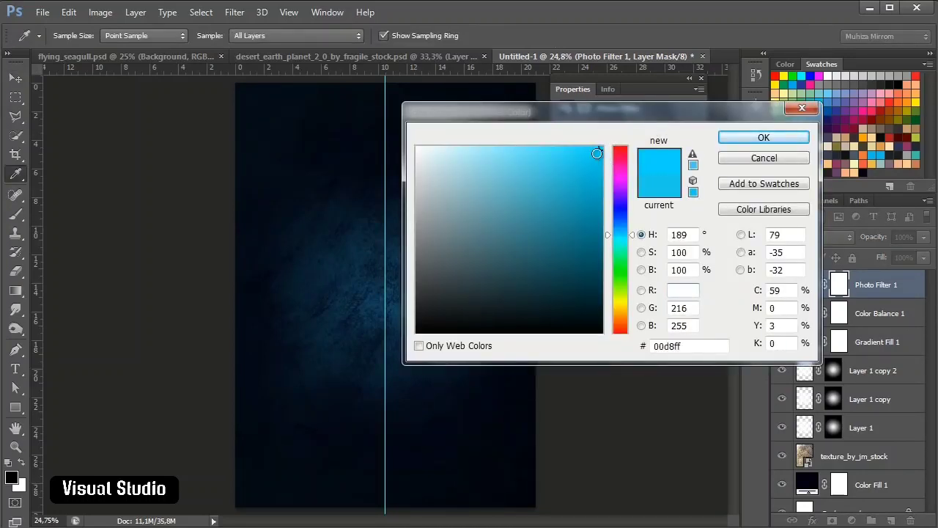
drag(596, 153, 641, 149)
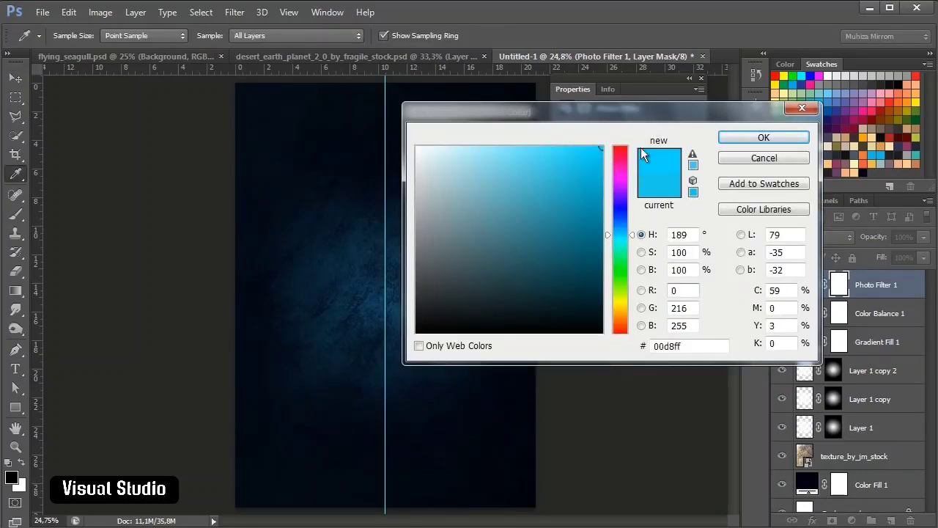
click(735, 139)
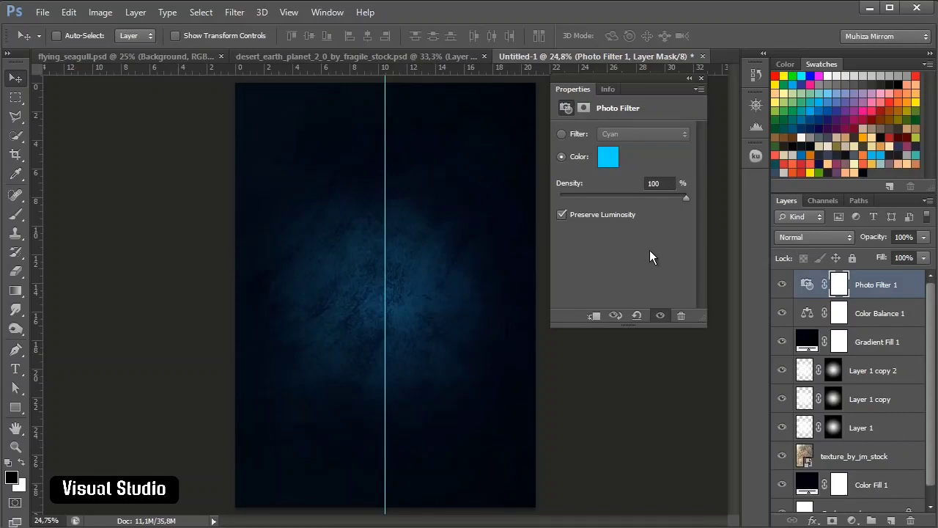
- Shift the Photo Filter's custom colour to turquoise #00fce6 and close the adjustment settings
click(608, 156)
mouse_move(598, 153)
mouse_down()
mouse_move(489, 142)
mouse_move(603, 148)
mouse_up()
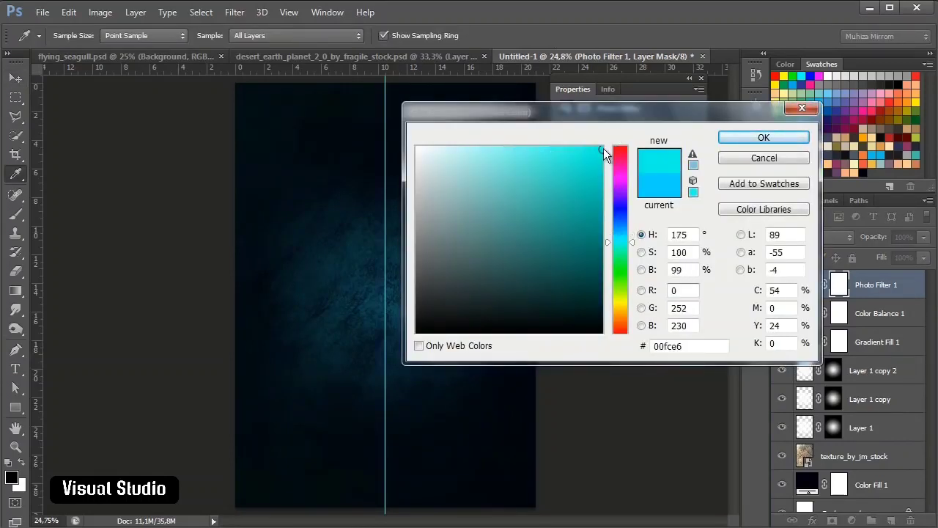
click(764, 139)
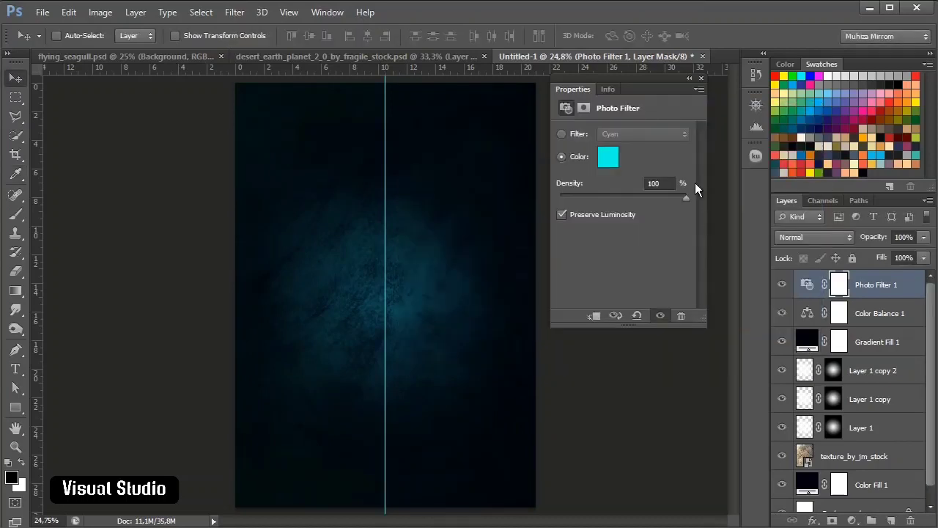
click(701, 77)
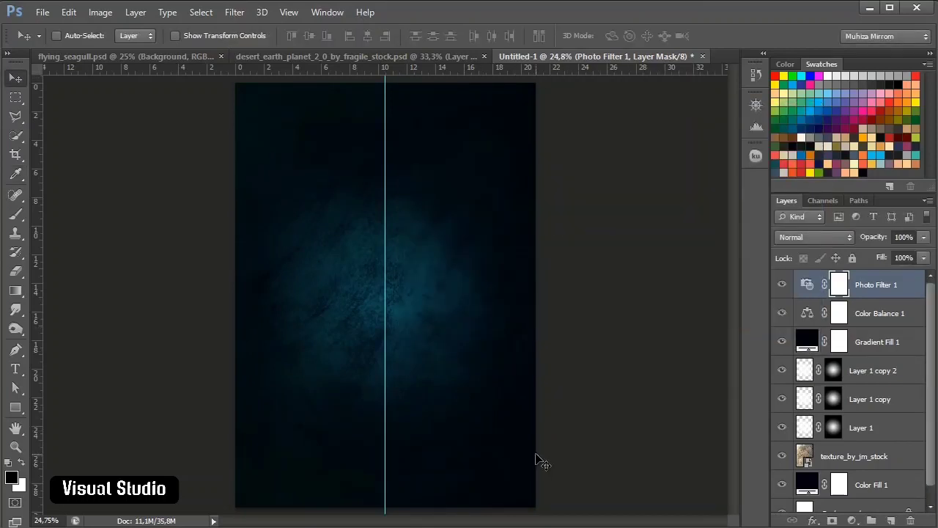
- Raise the opacity of Layer 1 copy 2 to about 93% and make Photo Filter 1 the active layer
click(867, 374)
click(891, 237)
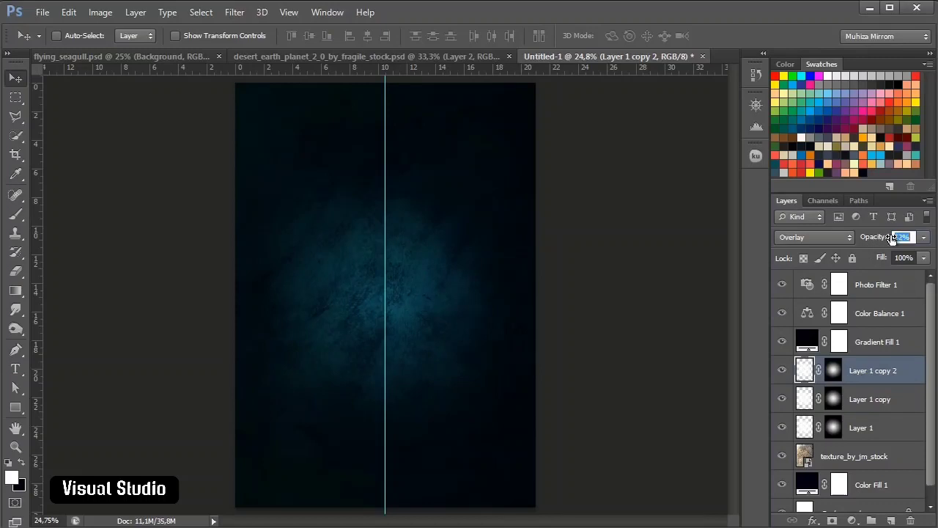
drag(892, 238, 887, 245)
text(93)
key(Return)
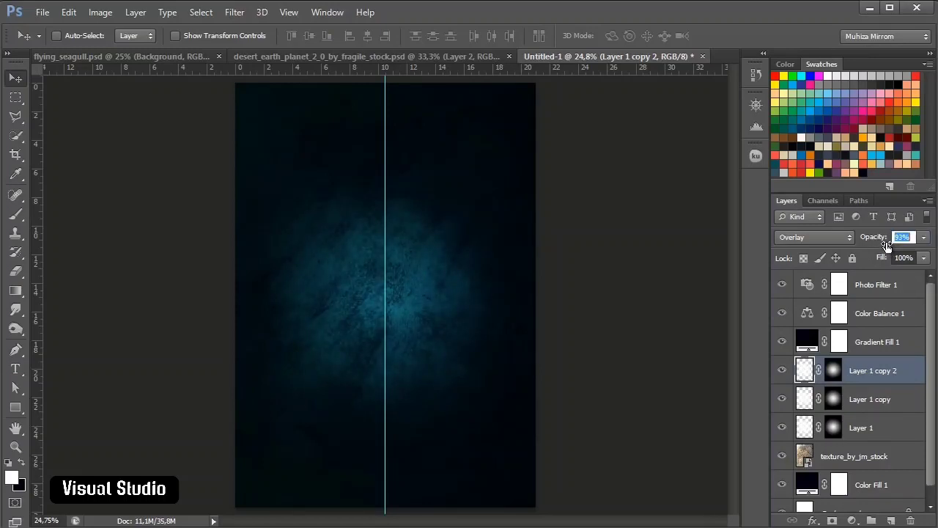
drag(886, 242, 890, 247)
click(885, 288)
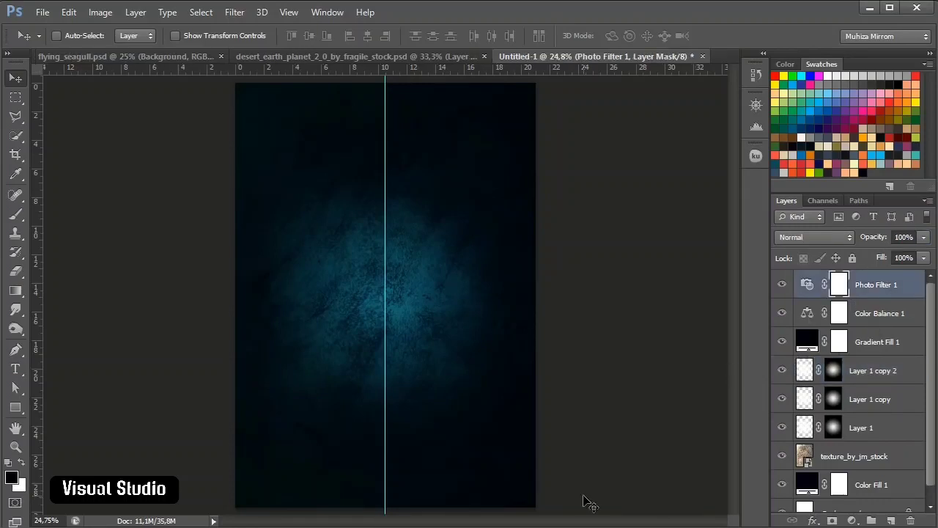
- Merge Layer 2 and Layer 3 in desert_earth_planet_2_0_by_fragile_stock.psd and bring the merged planet into the Untitled-1 poster
click(379, 55)
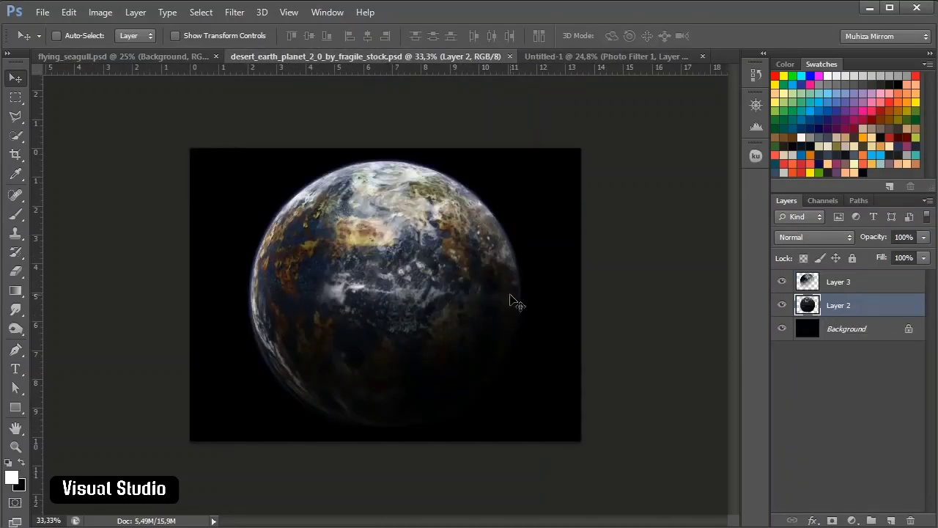
shift+click(854, 283)
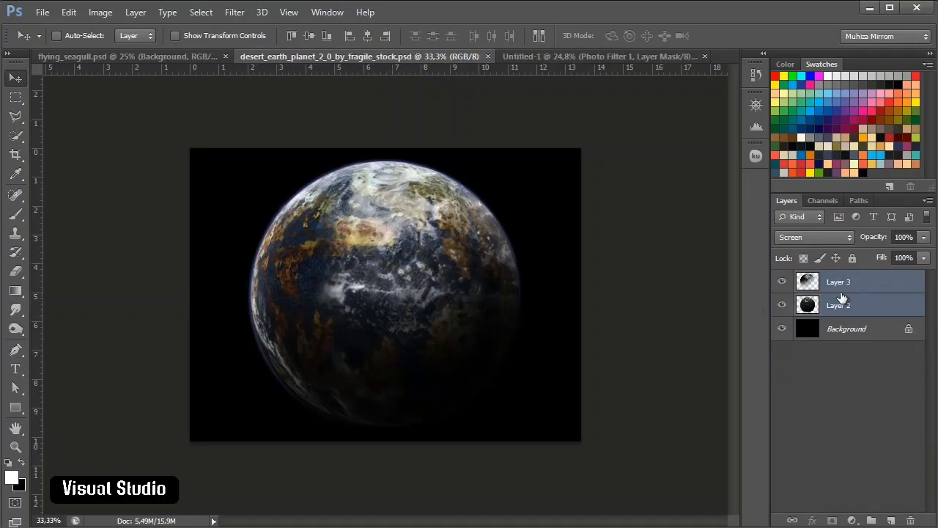
key(ctrl+e)
mouse_move(391, 278)
mouse_down()
mouse_move(553, 50)
mouse_move(420, 262)
mouse_move(467, 264)
mouse_up()
- Delete the stray grey strip beside the planet using a rectangular selection, and clear the selection
click(15, 97)
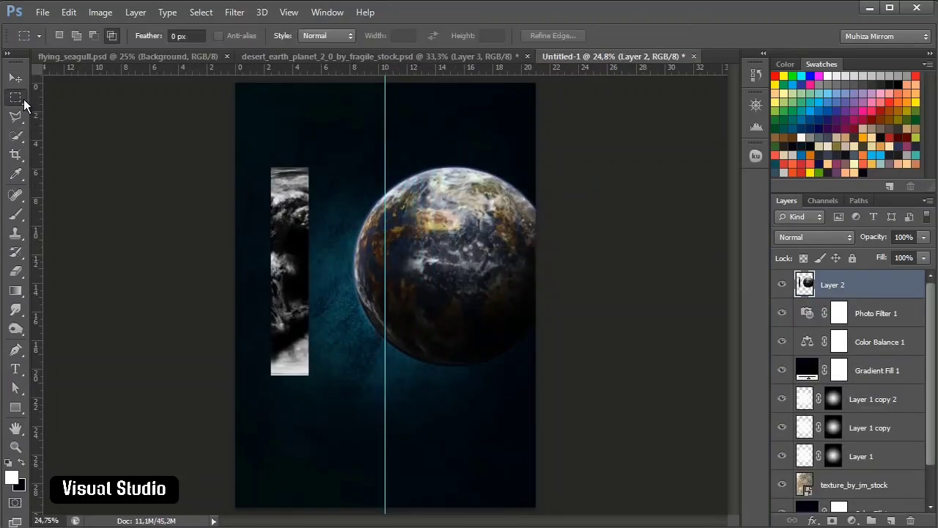
mouse_move(236, 119)
mouse_down()
mouse_move(314, 404)
mouse_move(336, 430)
mouse_up()
key(Delete)
key(Delete)
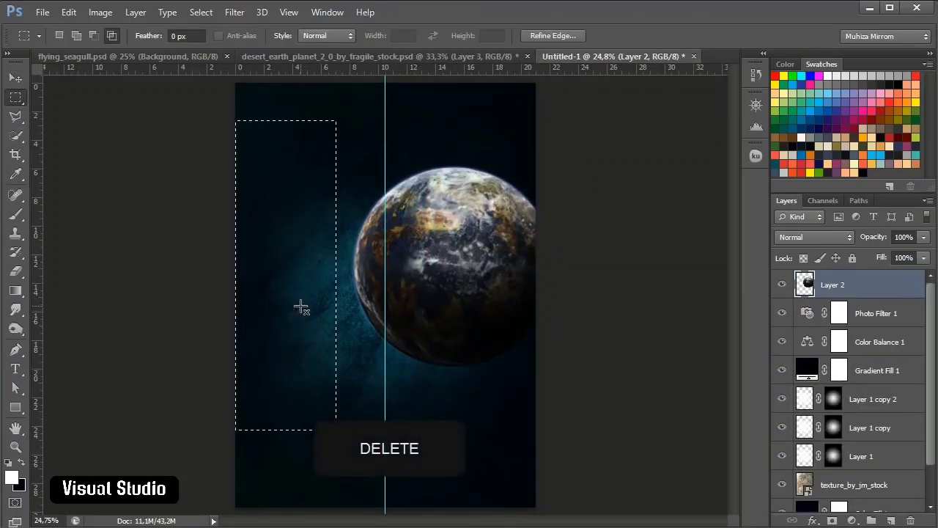
key(v)
key(ctrl+d)
- Move the planet to the middle of the poster over the central guide and rename its layer Earth
drag(511, 286, 456, 314)
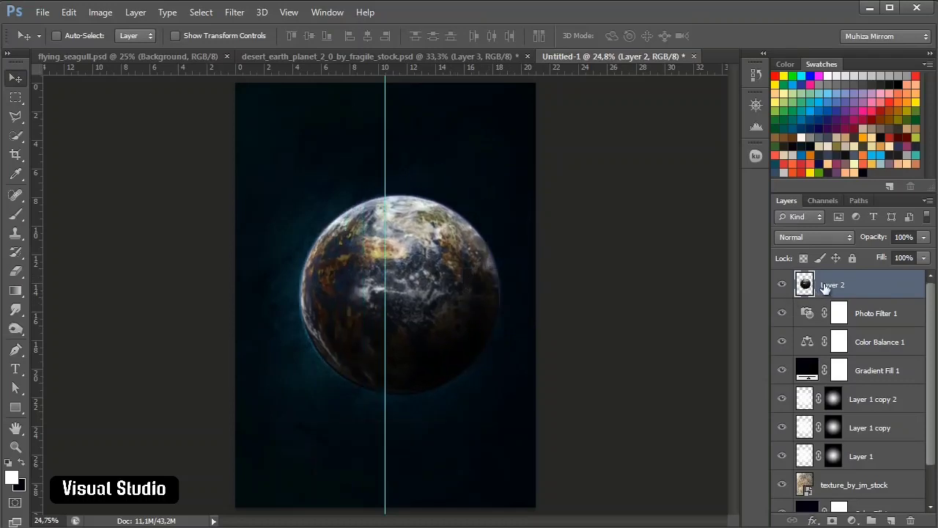
key(ctrl+d)
double_click(833, 285)
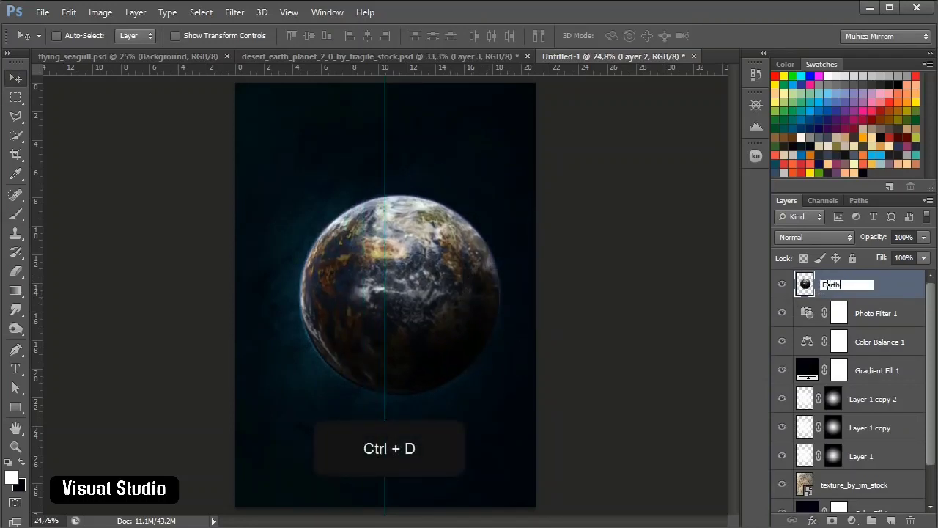
key(Return)
mouse_move(478, 281)
mouse_down()
mouse_move(455, 291)
mouse_move(464, 290)
mouse_up()
- Scale the Earth layer proportionally to 73% in width and height
key(ctrl+t)
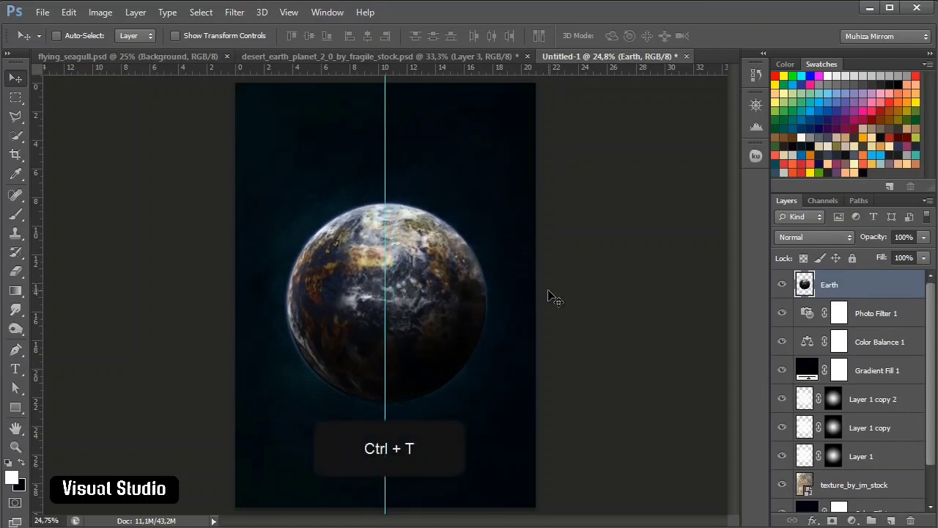
key(ctrl+t)
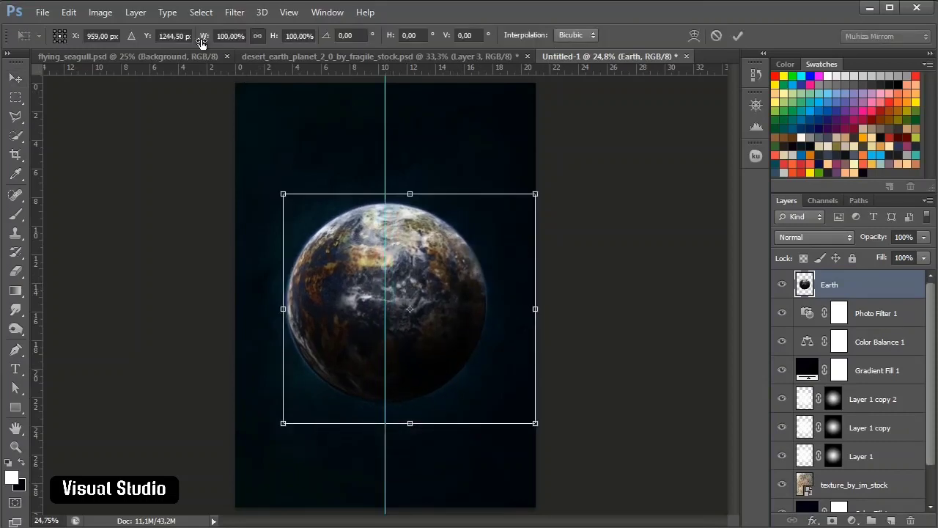
drag(200, 40, 180, 46)
scroll(233, 36, up, 2)
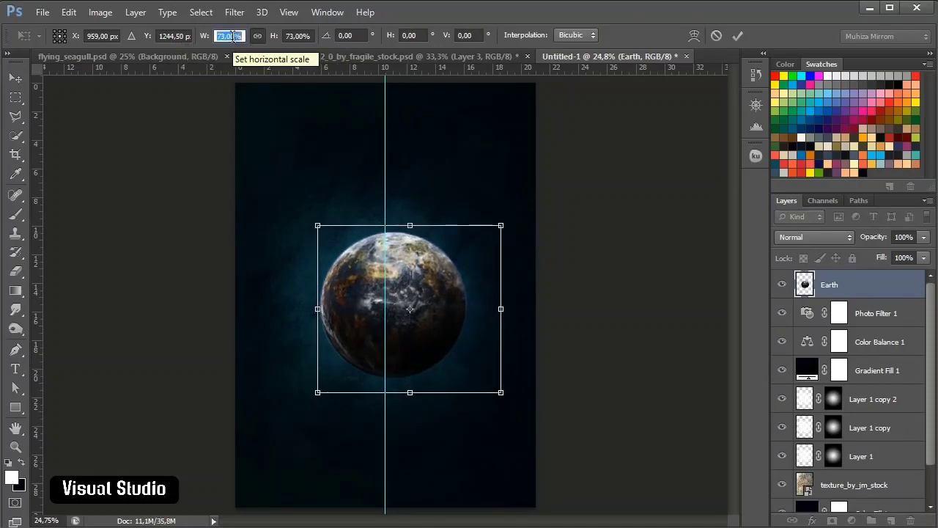
click(738, 35)
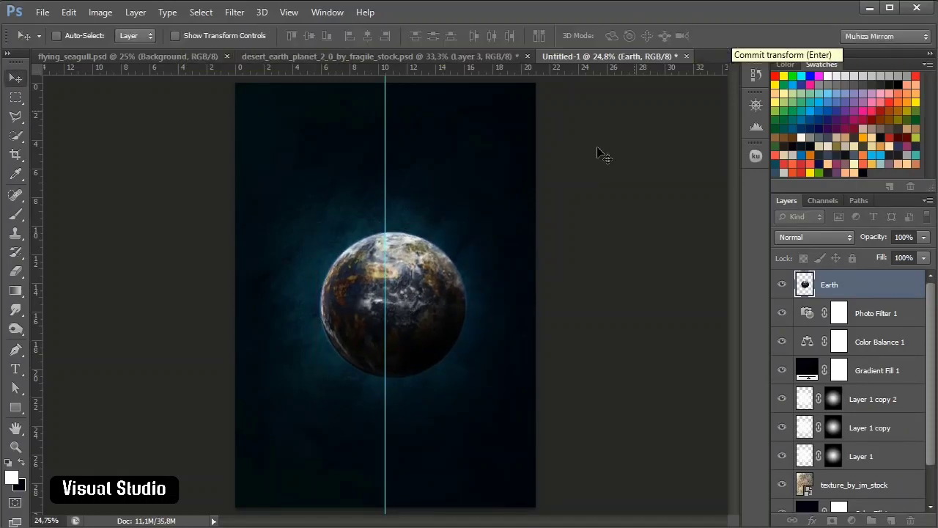
- Nudge the planet so it is centred on the vertical guide and sits slightly higher in the poster
key(shift+Left)
key(shift+Left)
key(shift+Left)
key(shift+Left)
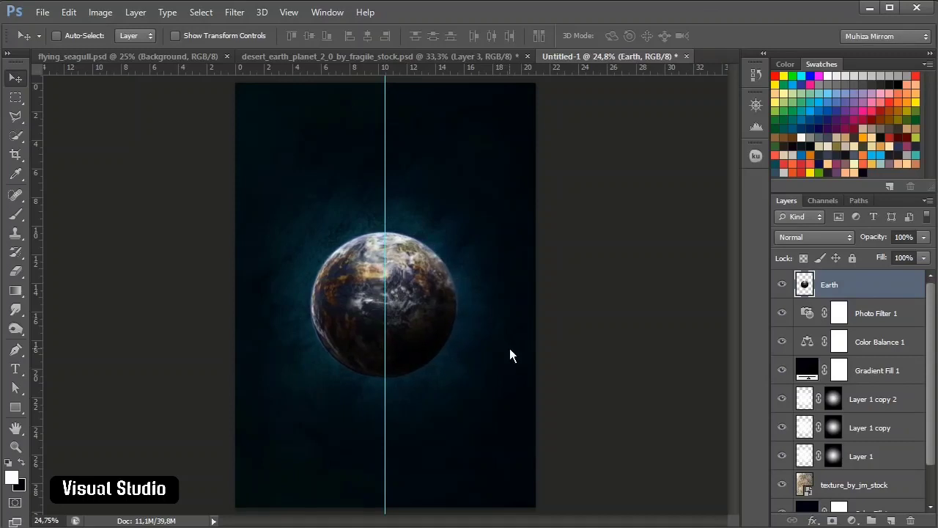
key(shift+Up)
key(shift+Up)
key(shift+Up)
key(shift+Up)
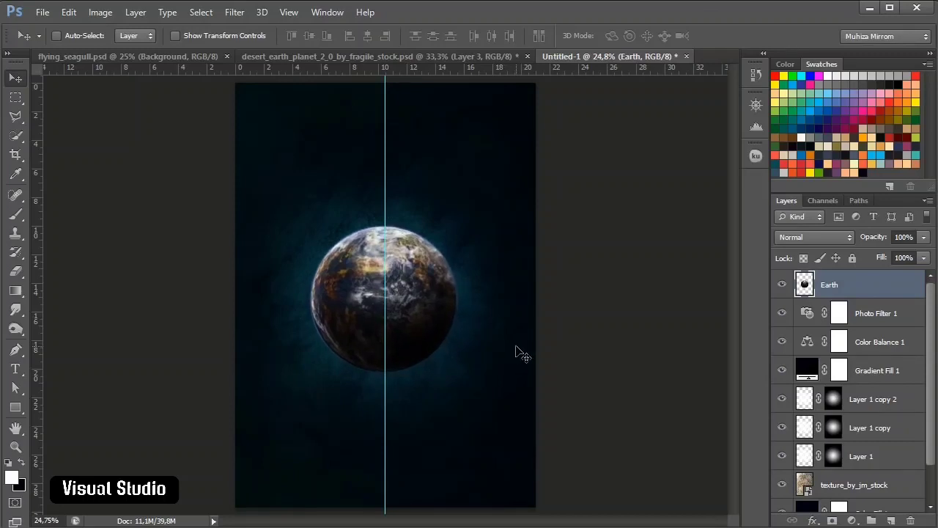
key(shift+Up)
key(shift+Up)
key(shift+Up)
key(shift+Up)
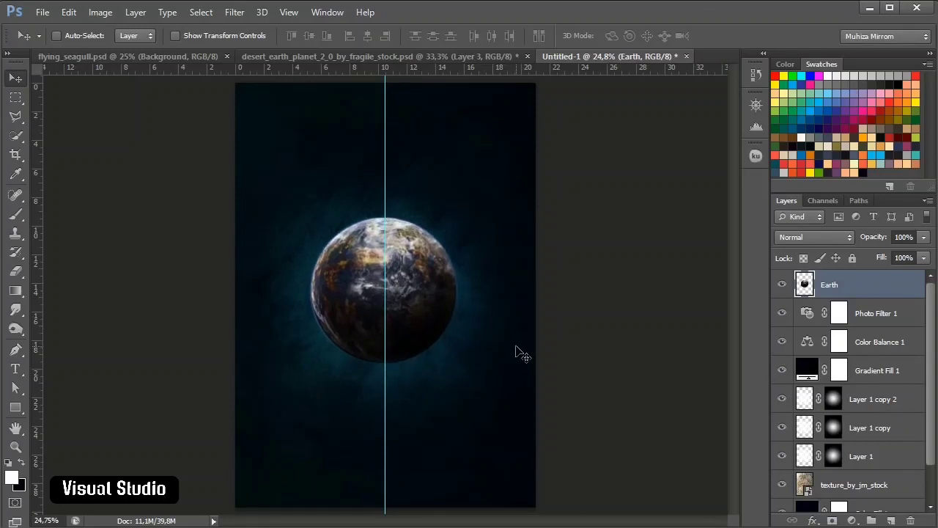
key(shift+Up)
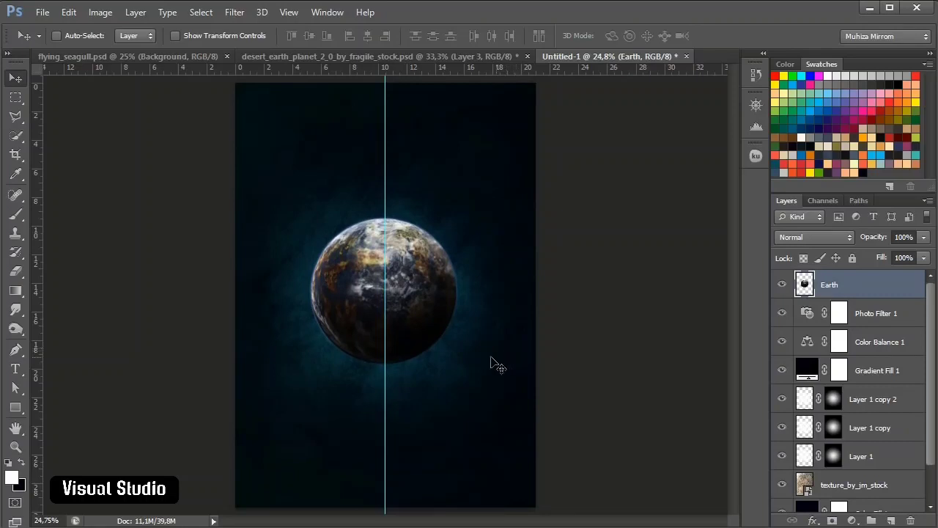
- Add an Outer Glow to the Earth layer with 83% opacity and the Lighten blend mode
key(z)
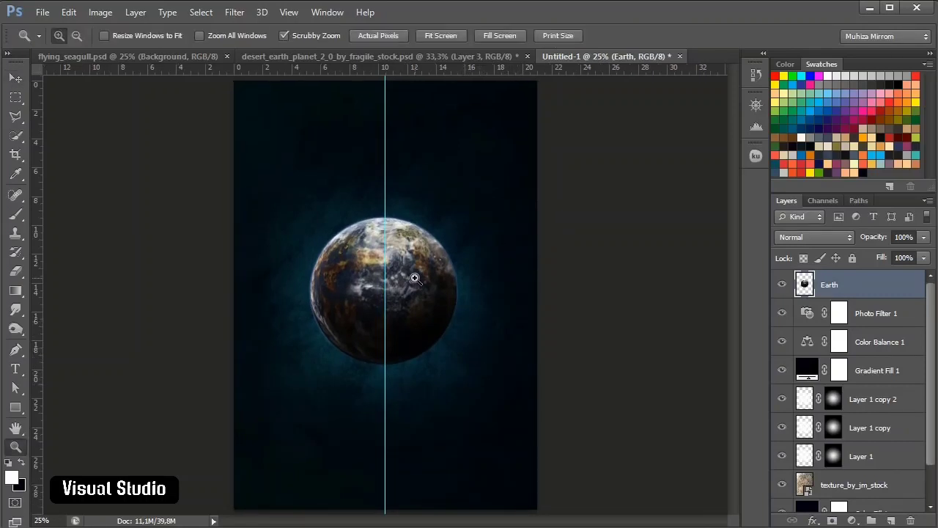
click(414, 277)
key(v)
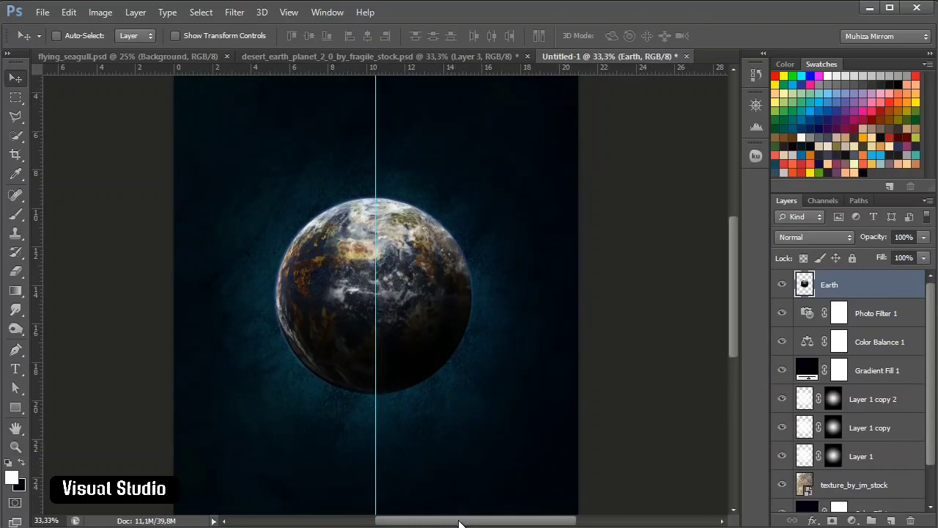
drag(459, 523, 473, 520)
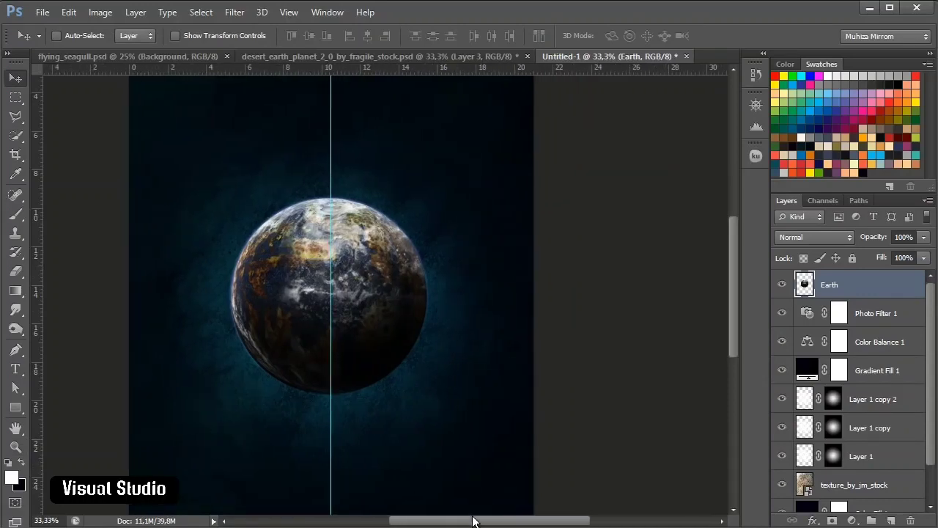
double_click(907, 293)
drag(649, 125, 590, 80)
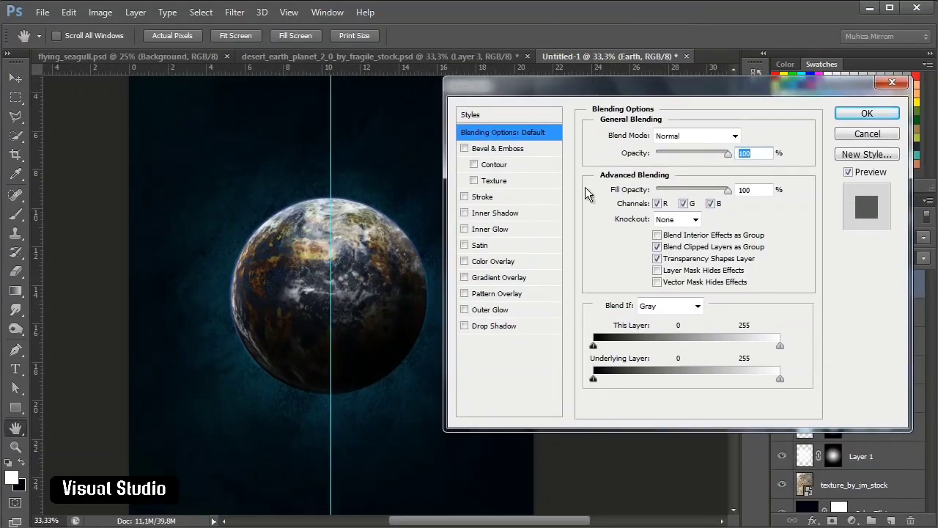
click(511, 312)
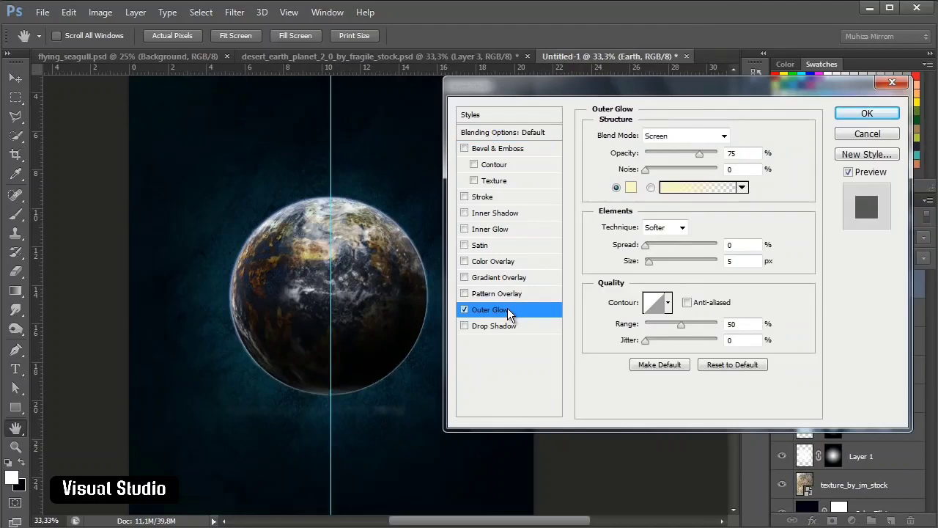
click(464, 309)
click(464, 309)
drag(700, 154, 704, 154)
click(695, 136)
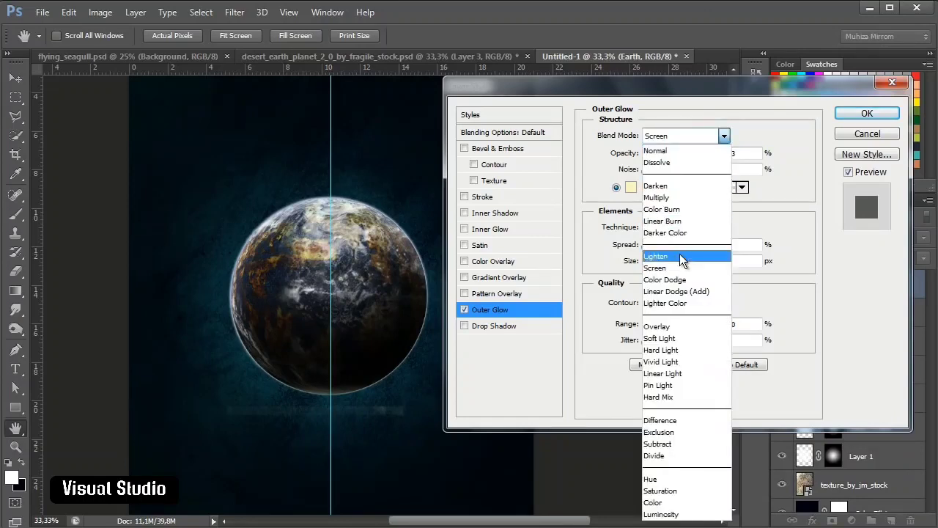
click(686, 256)
- Set the outer glow colour to orange ff9741
click(632, 187)
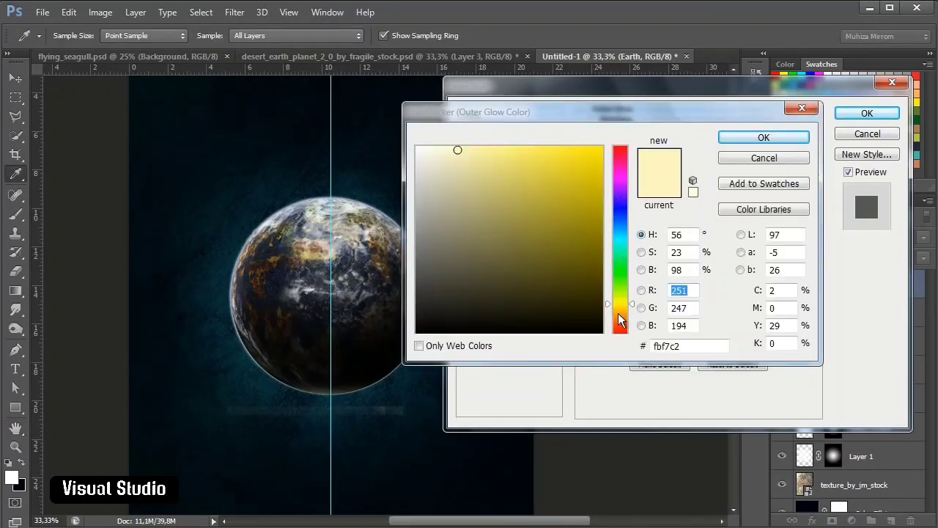
drag(619, 314, 624, 323)
mouse_move(562, 154)
mouse_down()
mouse_move(562, 134)
mouse_move(576, 146)
mouse_move(547, 161)
mouse_move(561, 157)
mouse_move(567, 127)
mouse_move(579, 163)
mouse_move(547, 153)
mouse_move(557, 152)
mouse_up()
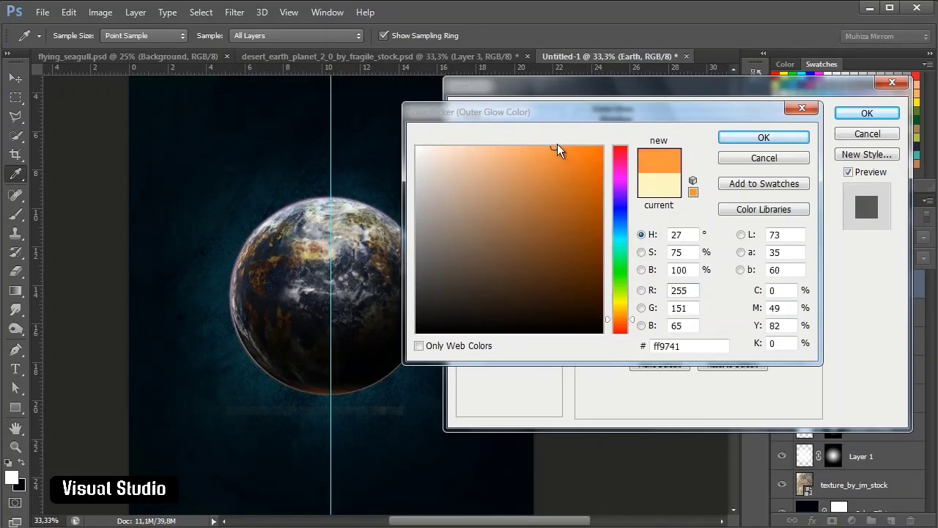
click(764, 137)
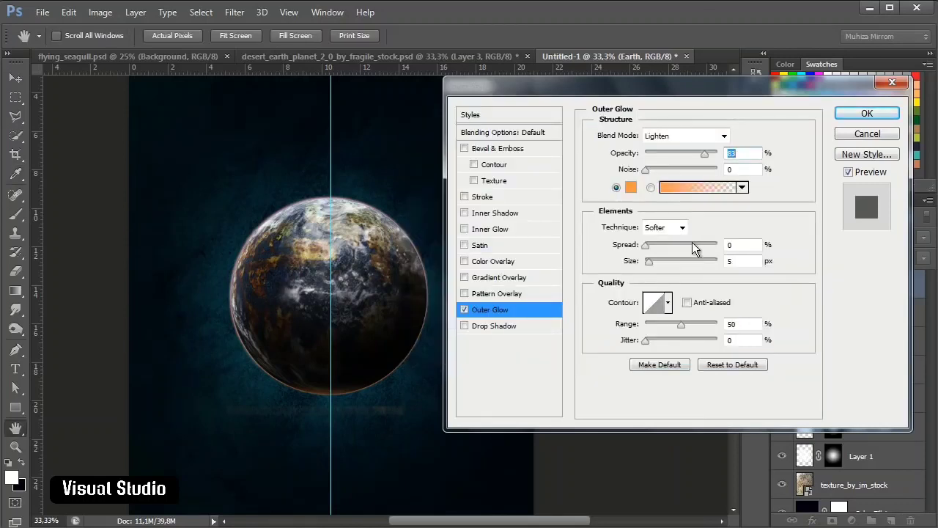
- Set the outer glow's opacity to 100% and its size to about 93 px, apply the style and collapse the Earth layer's effects list
drag(700, 159, 720, 155)
drag(665, 264, 675, 266)
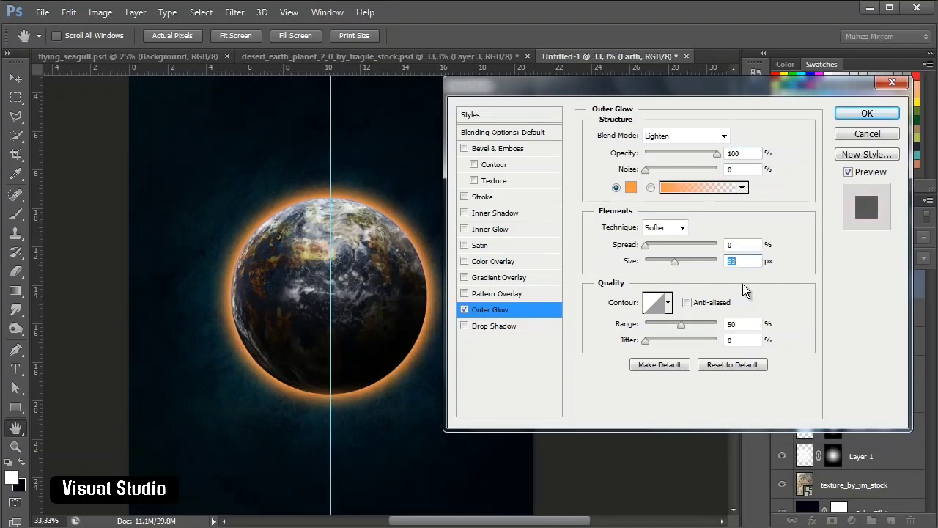
key(Up)
click(889, 113)
click(921, 285)
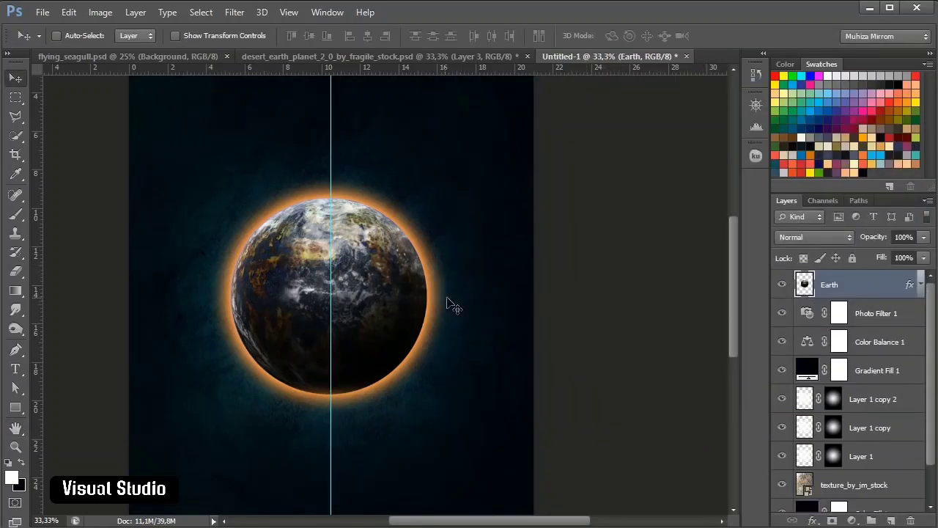
- Place the fire image to_the_heavens_by_katdrama-d36ah30 into the poster and move it up over the planet
click(42, 12)
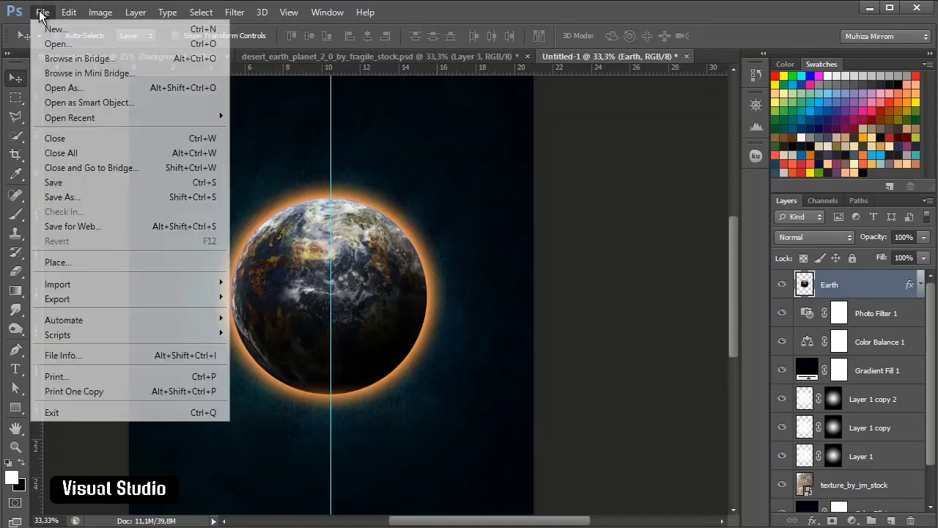
click(82, 259)
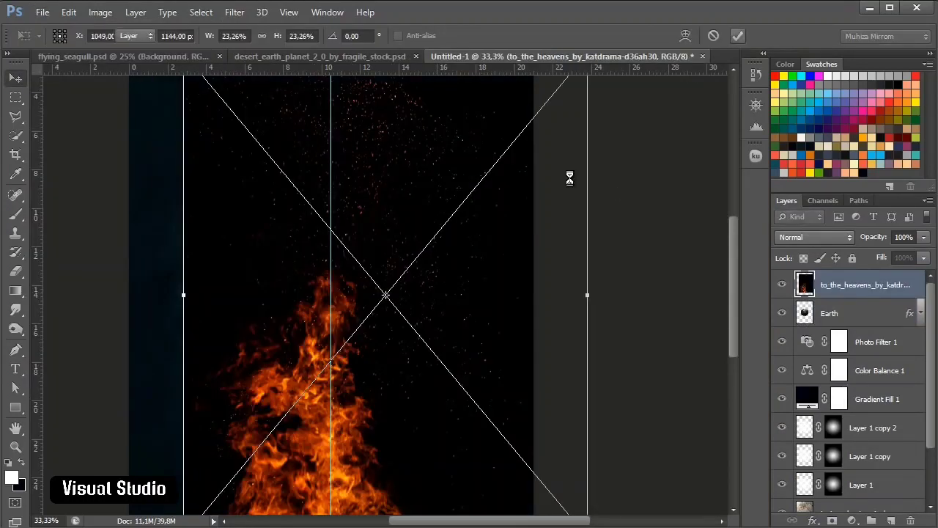
key(Return)
drag(429, 279, 408, 205)
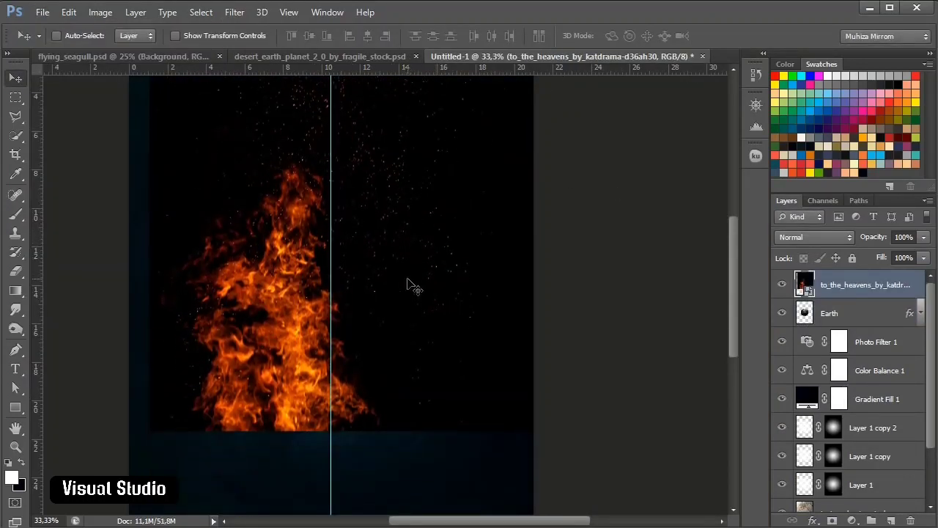
drag(415, 287, 436, 278)
- Set the fire layer's blend mode to Screen and shift the flames over the upper part of the planet
click(792, 237)
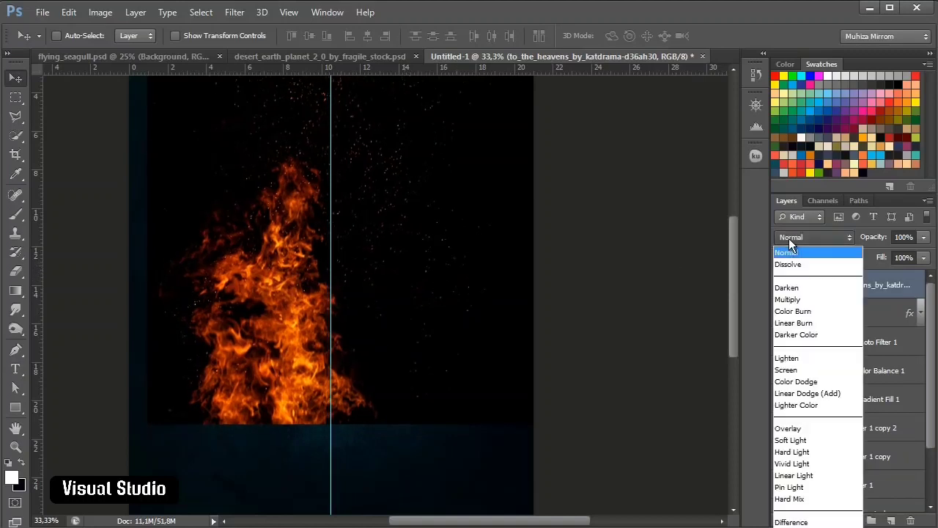
click(786, 370)
drag(246, 355, 309, 299)
- Scale the fire down to about 15.7%, rotate it about 11.8° and position it on the planet's upper right side
key(ctrl+t)
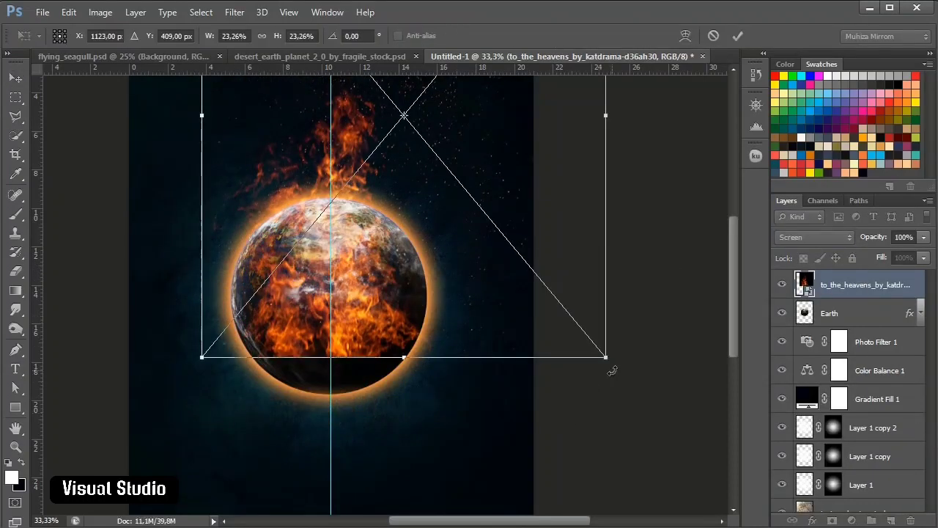
drag(609, 366, 473, 199)
drag(396, 237, 433, 354)
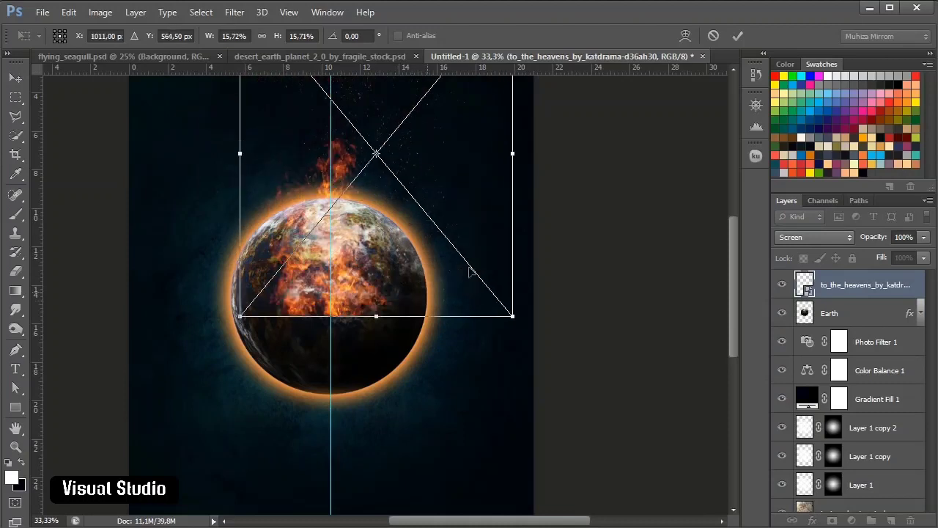
drag(618, 257, 592, 304)
drag(476, 213, 527, 198)
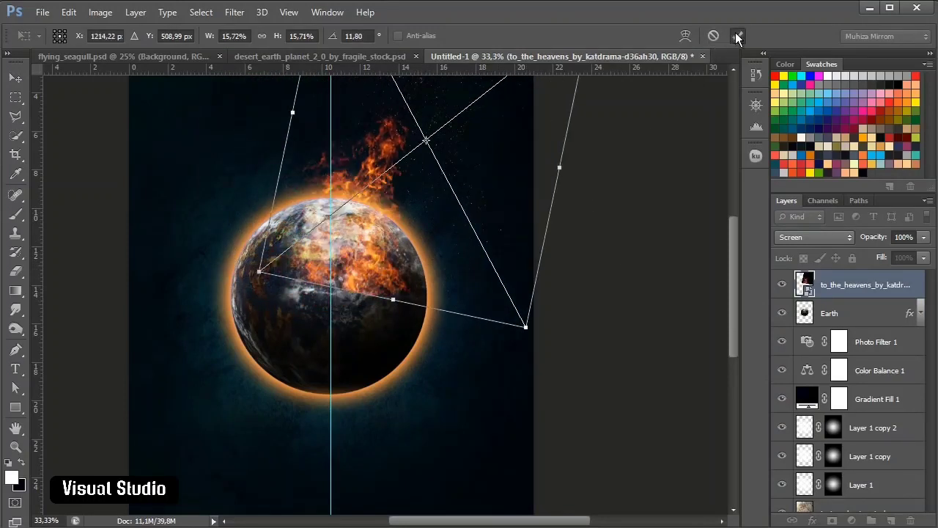
key(Return)
- Enlarge the fire to about 18.7%, tilt it to about 13.9° and move it so the flames rise from the planet's upper right edge
scroll(543, 232, down, 3)
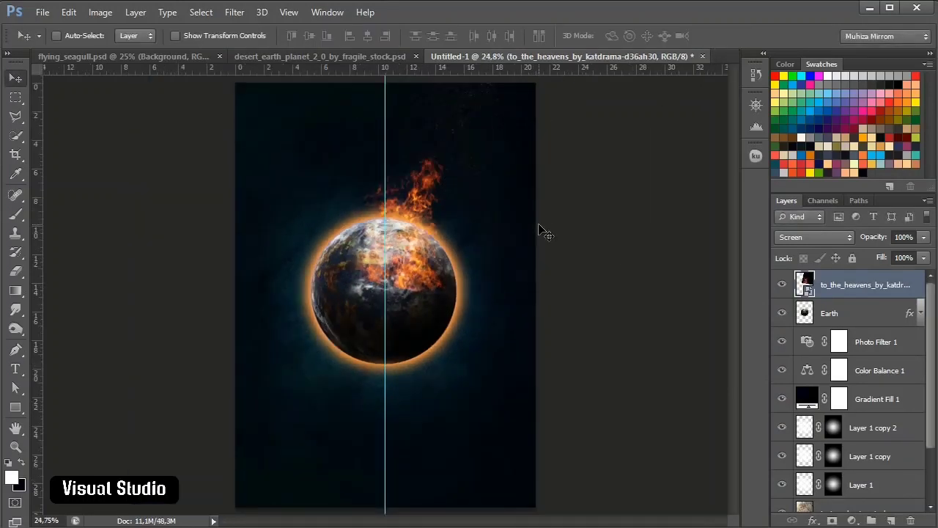
key(ctrl+t)
drag(338, 274, 305, 293)
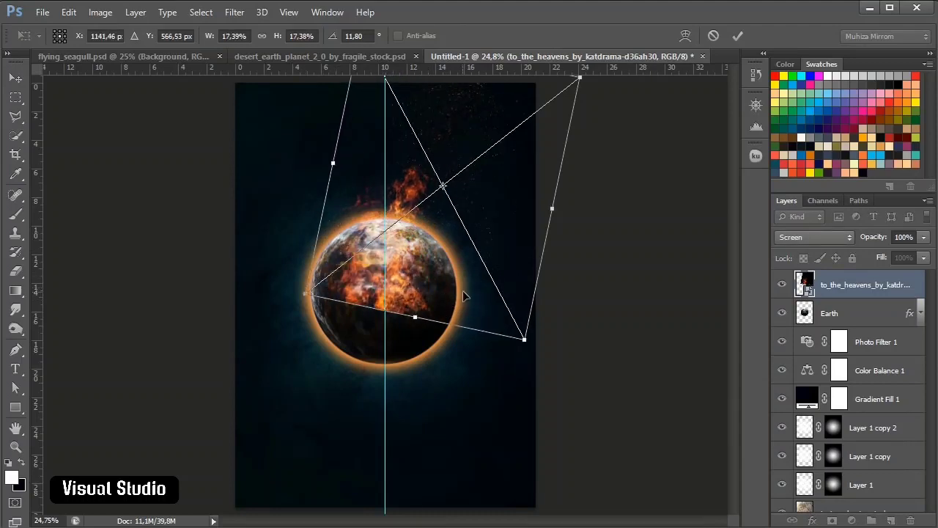
drag(525, 339, 533, 354)
drag(473, 316, 496, 260)
drag(628, 253, 624, 259)
drag(544, 207, 558, 211)
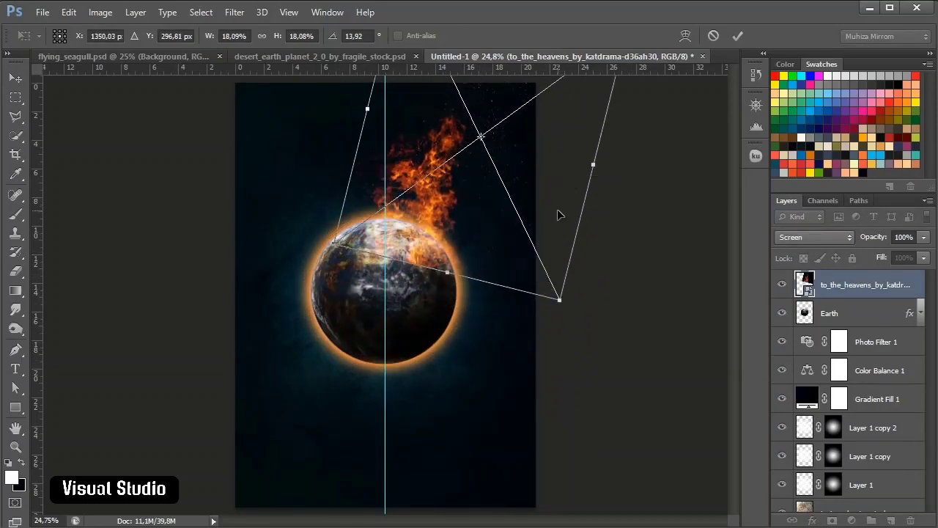
drag(560, 299, 566, 313)
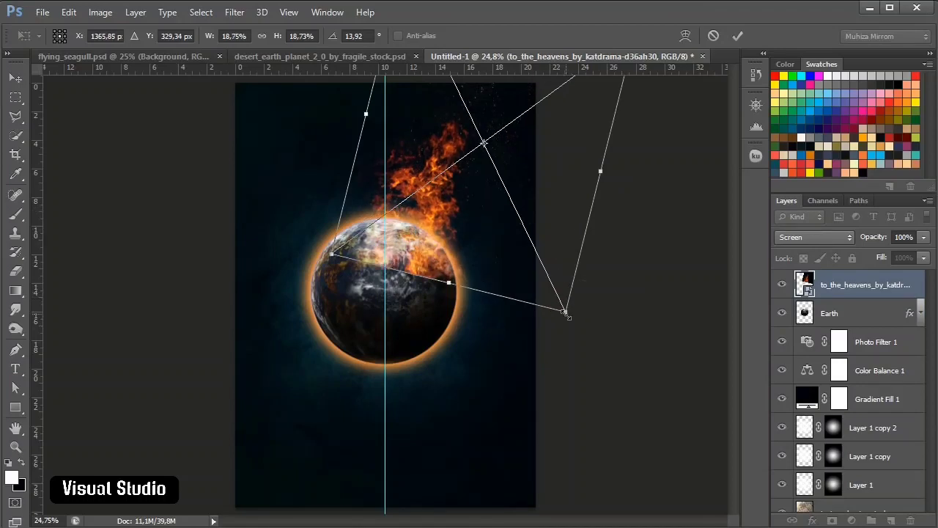
click(738, 36)
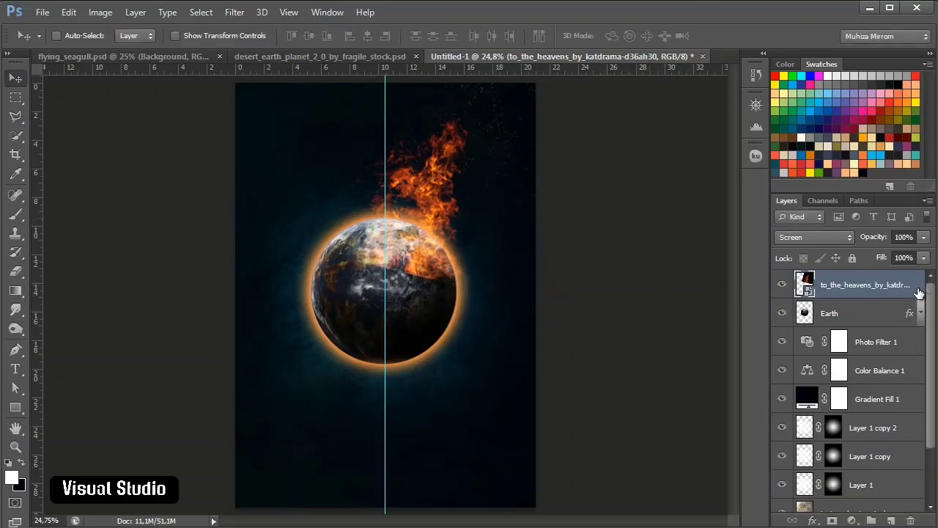
- Rasterize the fire layer and erase the stray sparks around the flames with an enlarged Eraser
right_click(919, 292)
click(799, 302)
click(16, 272)
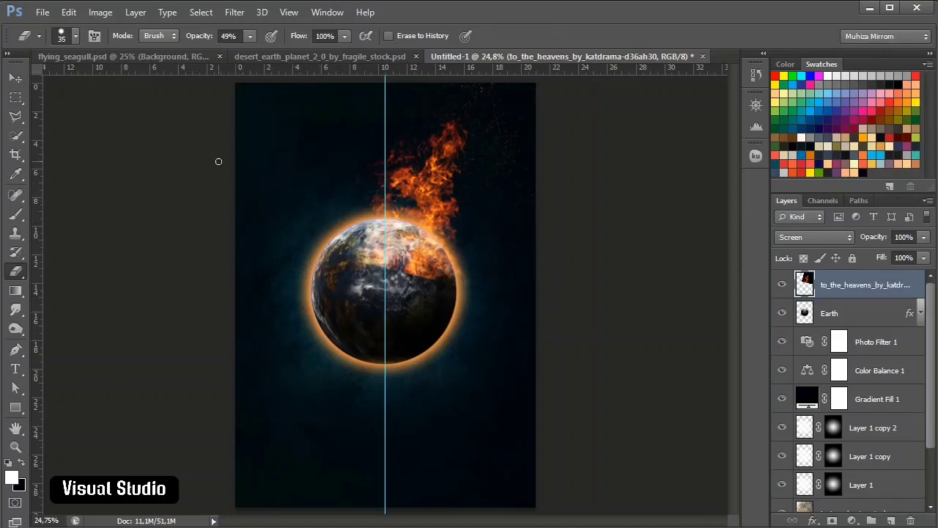
drag(204, 42, 433, 130)
key(bracketright)
key(bracketright)
key(bracketright)
key(bracketright)
key(v)
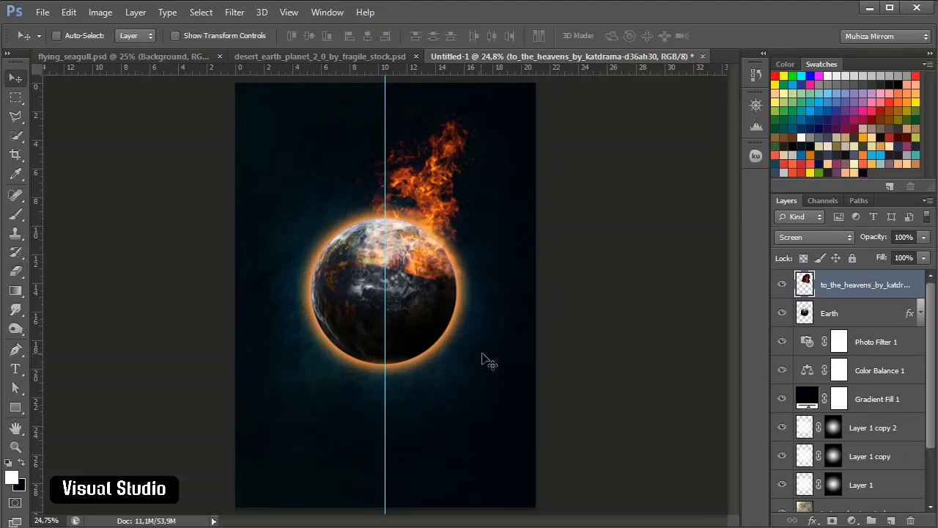
- Duplicate the fire layer, scale the copy to about 81.6%, flip it horizontally and place it over the planet's upper left side
key(ctrl+j)
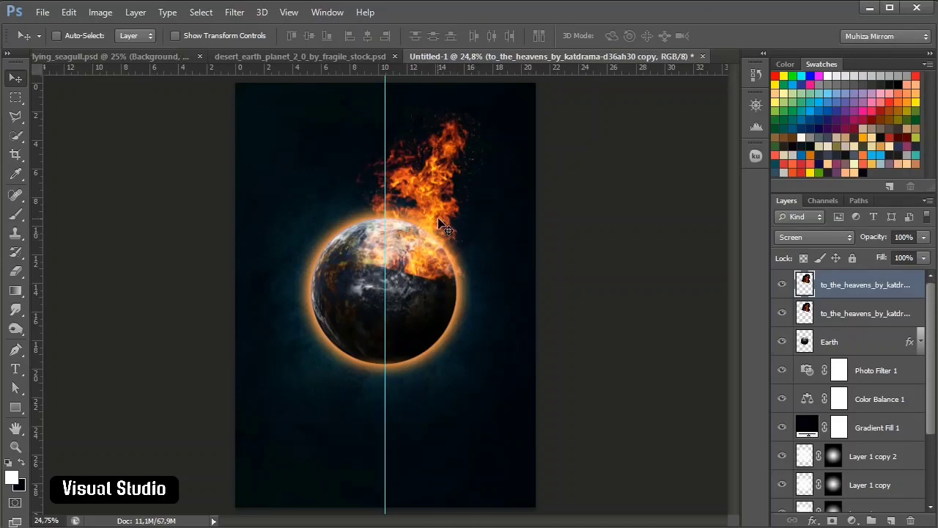
key(ctrl+t)
drag(638, 312, 593, 266)
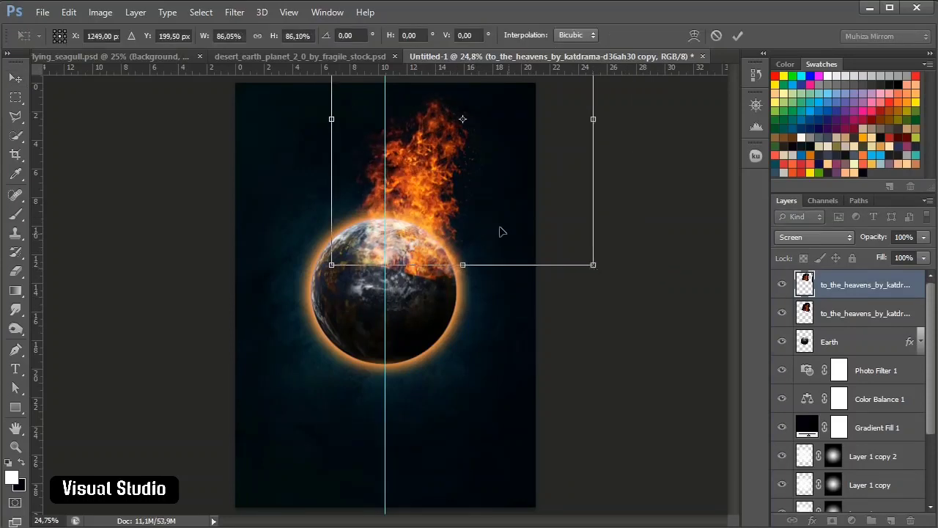
drag(500, 220, 376, 259)
right_click(435, 192)
click(485, 415)
drag(431, 314, 429, 288)
drag(395, 260, 401, 257)
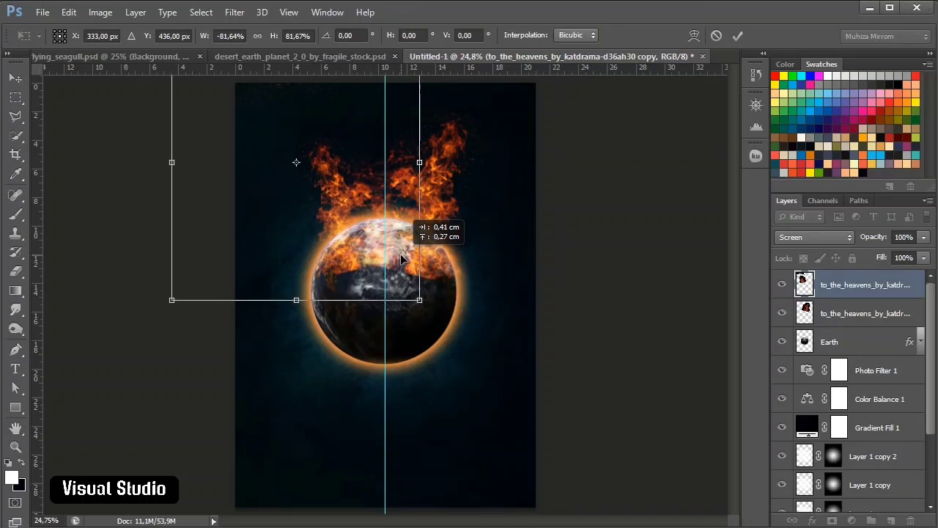
- Rotate the flipped fire to about 10.2° and nudge it so its flames rise from the planet's upper left edge
drag(515, 266, 518, 293)
drag(351, 230, 363, 228)
drag(498, 242, 492, 256)
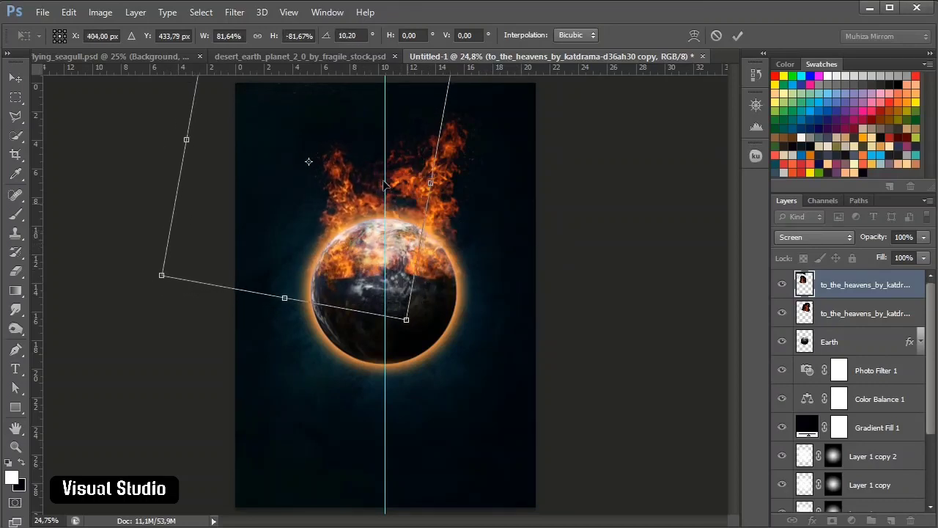
drag(345, 129, 359, 141)
key(Up)
key(Up)
key(Up)
key(Up)
key(Up)
key(Up)
key(Up)
key(Up)
key(Up)
key(Up)
key(Up)
key(Up)
key(Up)
key(Up)
key(Up)
key(Up)
key(Up)
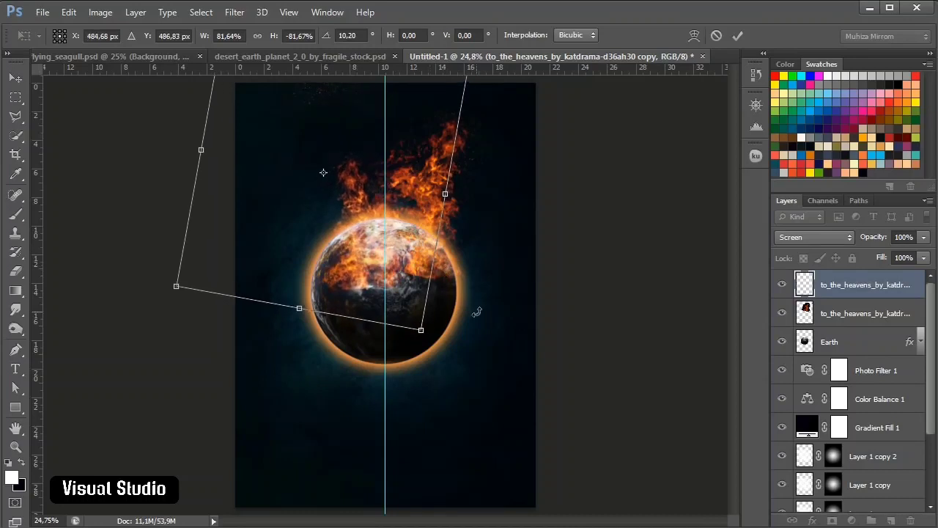
key(Left)
key(Left)
key(Left)
key(Left)
key(Left)
key(Left)
key(Left)
key(Left)
key(Left)
key(Left)
key(Left)
key(Left)
key(Left)
key(Left)
key(Left)
key(Left)
key(Left)
key(Left)
key(Left)
key(Left)
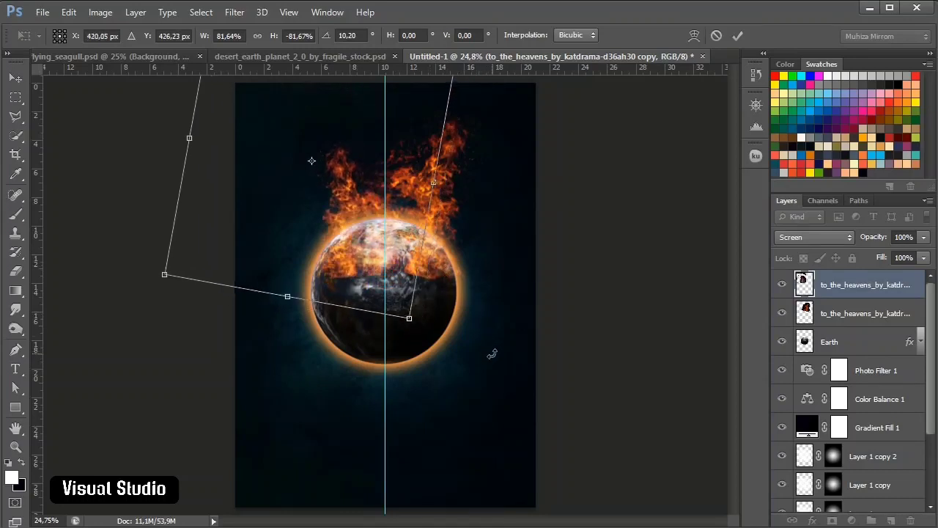
key(Down)
key(Down)
key(Down)
key(Down)
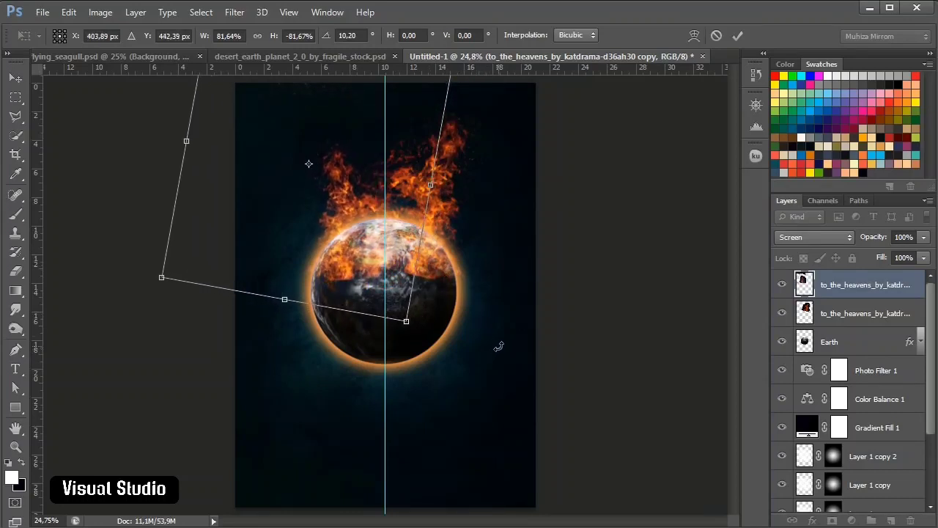
key(Right)
click(741, 35)
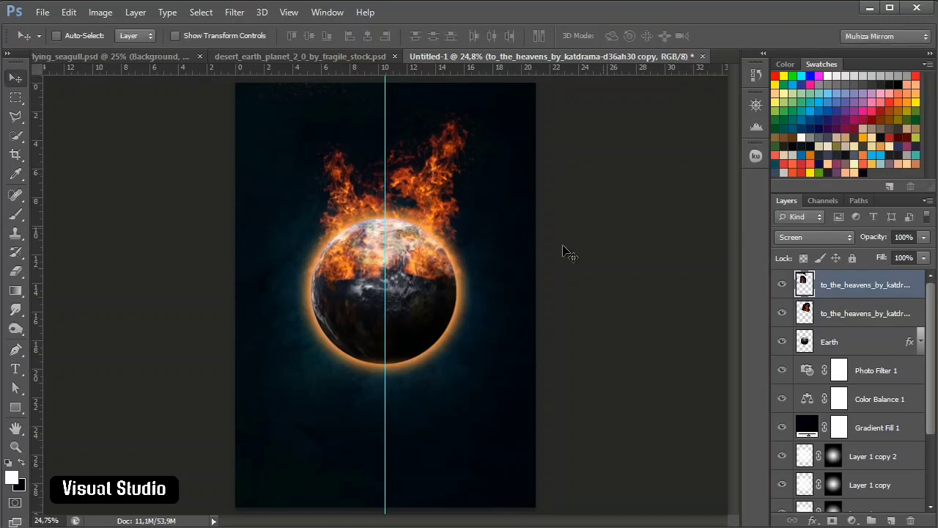
- Erase the stray sparks around the flipped fire with the Eraser and shift the original fire slightly toward the planet's centre
click(15, 271)
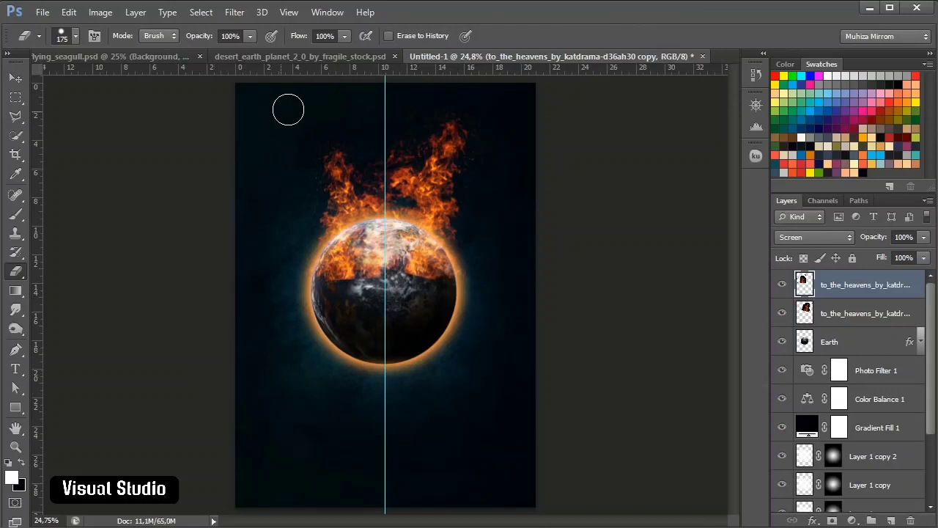
key(v)
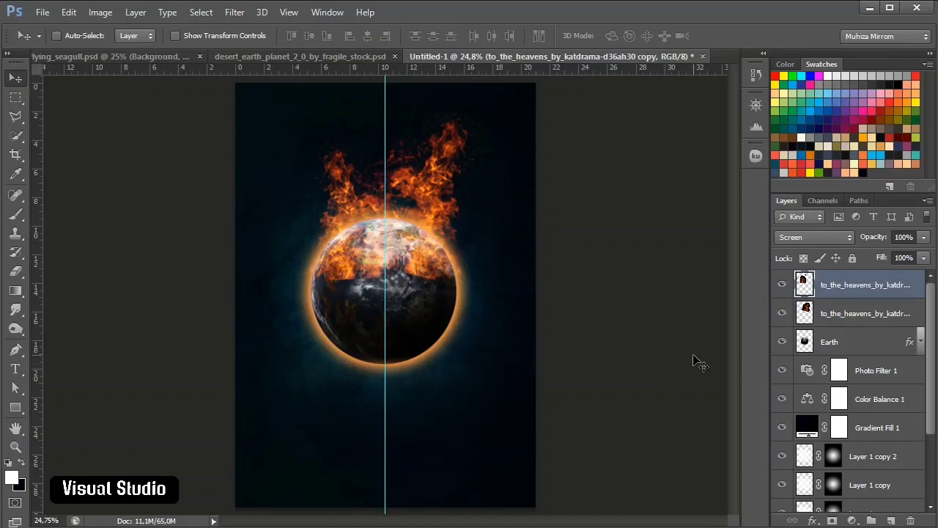
click(821, 321)
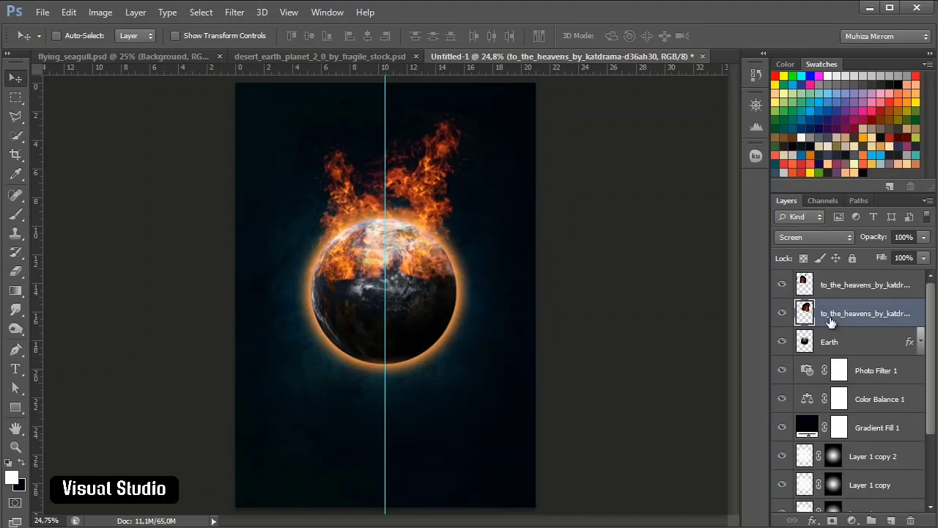
click(845, 286)
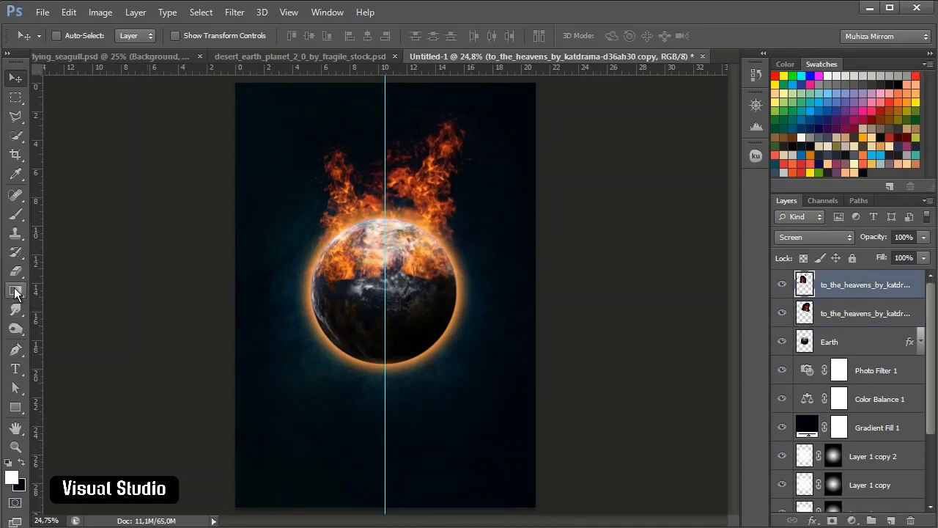
click(16, 272)
click(15, 78)
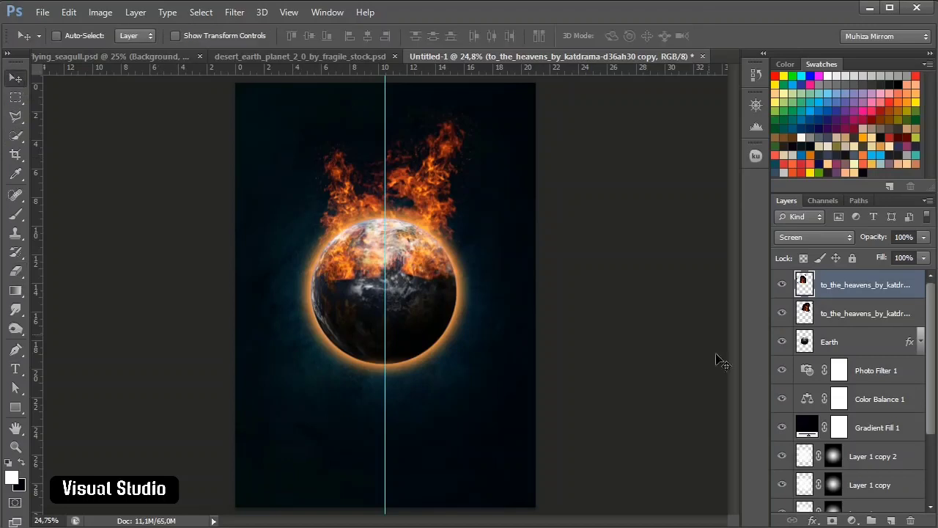
- Add a layer mask to the flipped fire and paint out its hard lower edge on the planet with a 200 px black brush
click(834, 520)
key(b)
key(x)
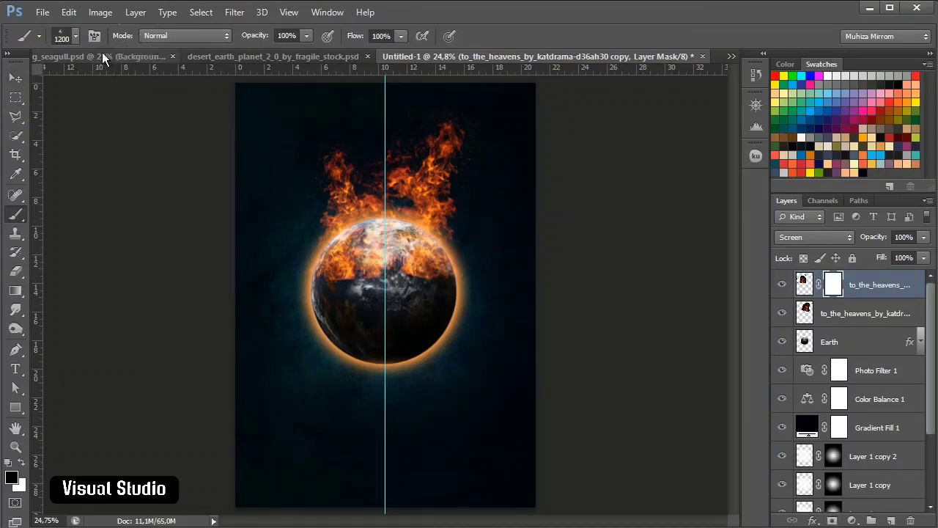
key(bracketright)
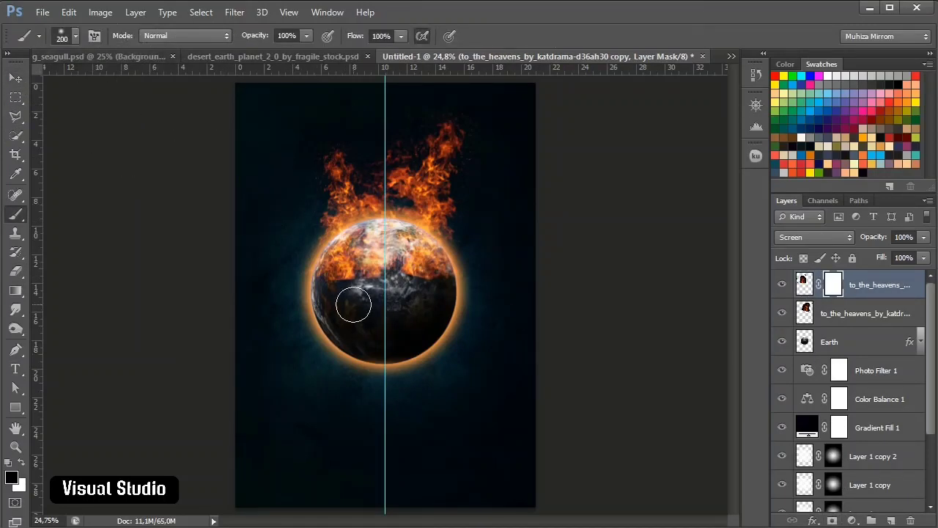
mouse_move(332, 294)
mouse_down()
mouse_move(354, 283)
mouse_move(330, 280)
mouse_move(379, 283)
mouse_move(404, 261)
mouse_move(402, 233)
mouse_up()
- Mask the original fire layer, paint out its hard lower edge on the planet in black, and hide the guides
click(828, 325)
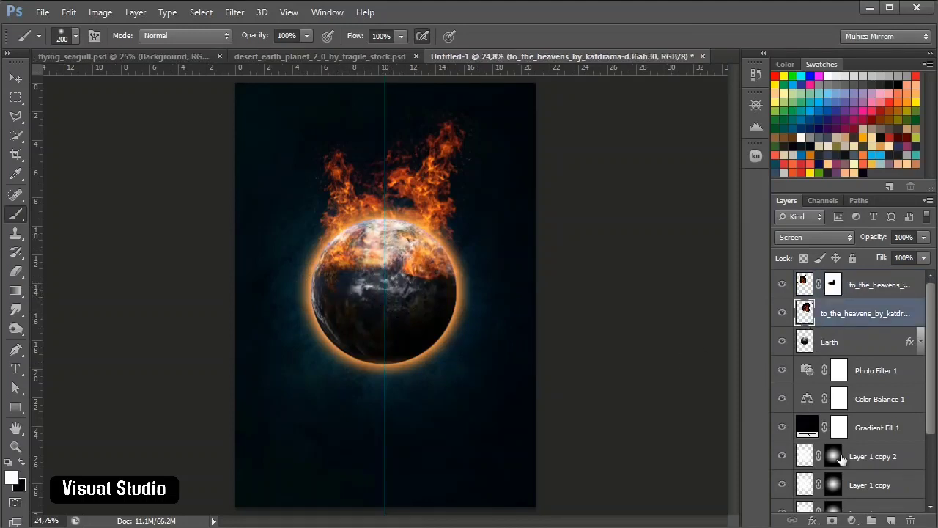
click(832, 520)
mouse_move(428, 289)
mouse_down()
mouse_move(403, 282)
mouse_move(453, 284)
mouse_move(392, 299)
mouse_move(426, 278)
mouse_move(395, 286)
mouse_up()
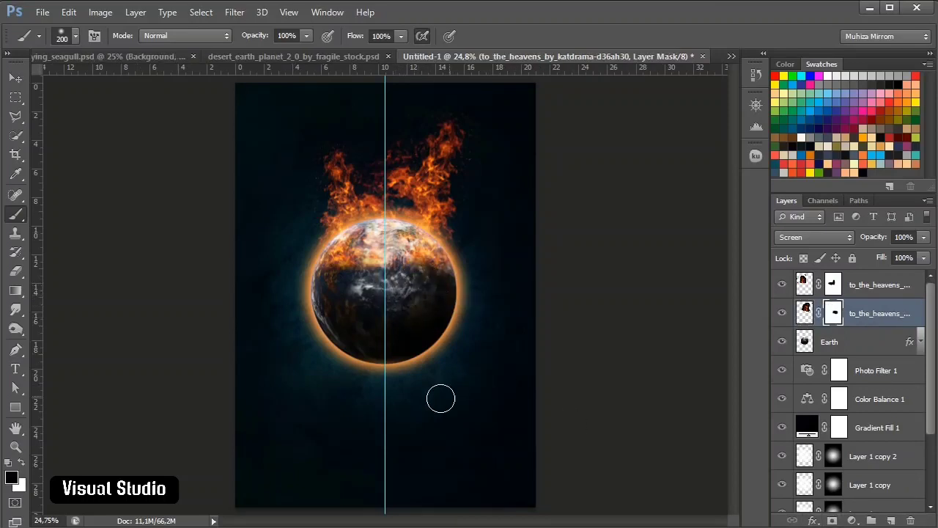
key(v)
key(ctrl+h)
- Duplicate the original fire layer and delete the layer mask from the lower of the two layers
key(z)
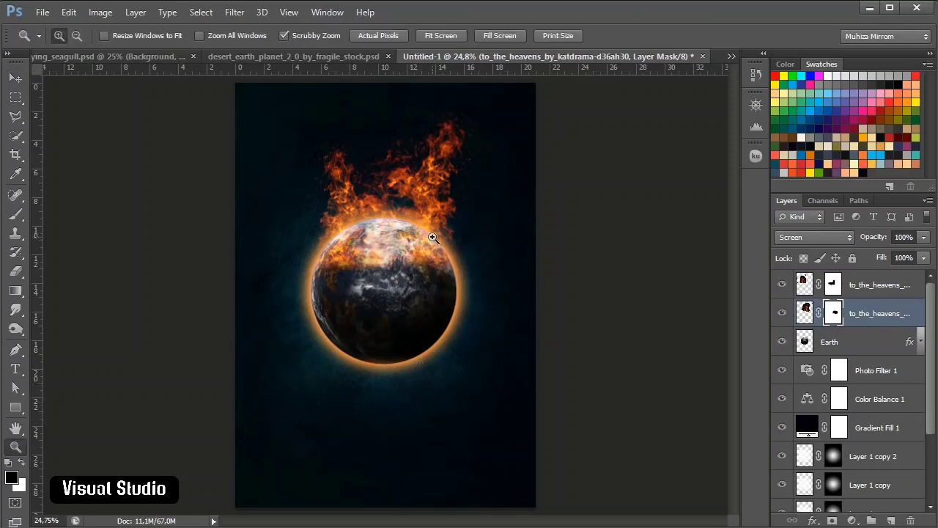
click(433, 237)
click(416, 187)
key(v)
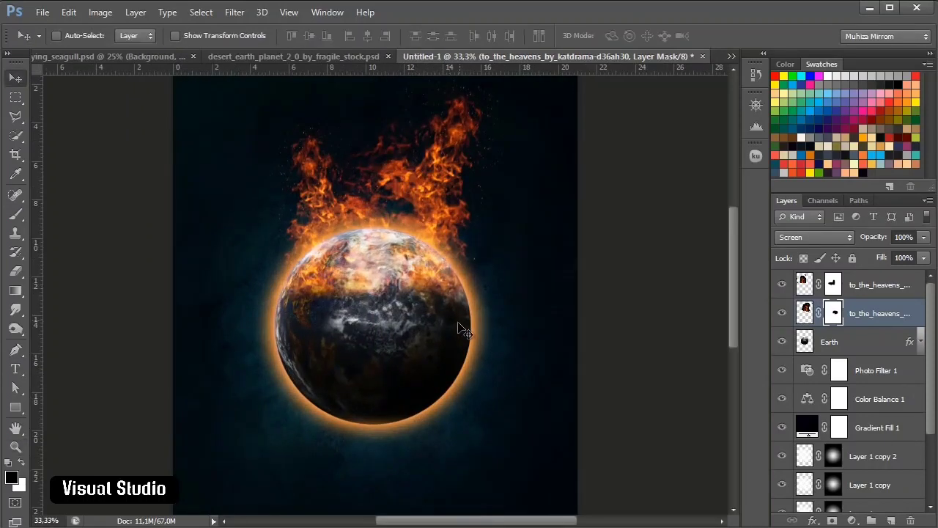
key(ctrl+j)
click(859, 336)
right_click(836, 342)
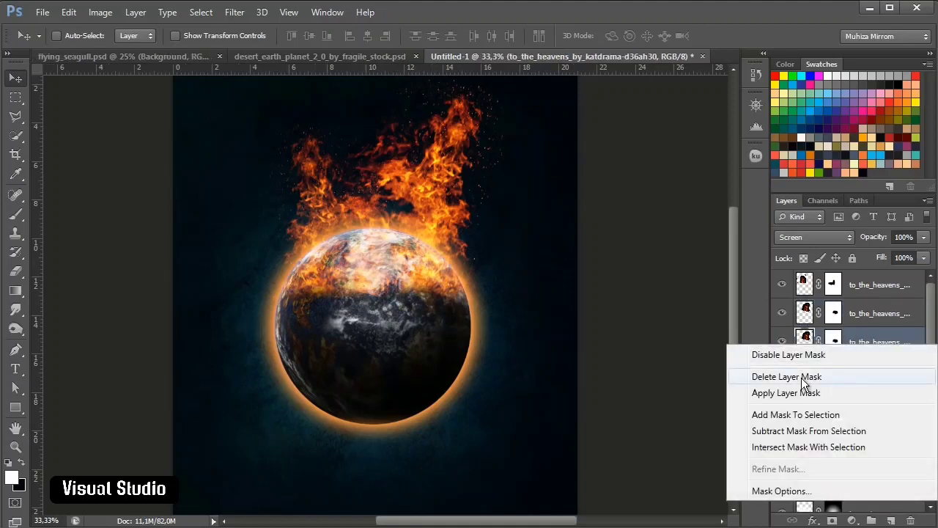
click(801, 378)
- Rotate the unmasked fire to about -92.9° and move it so it lies across the planet's upper half
drag(378, 284, 367, 255)
key(ctrl+t)
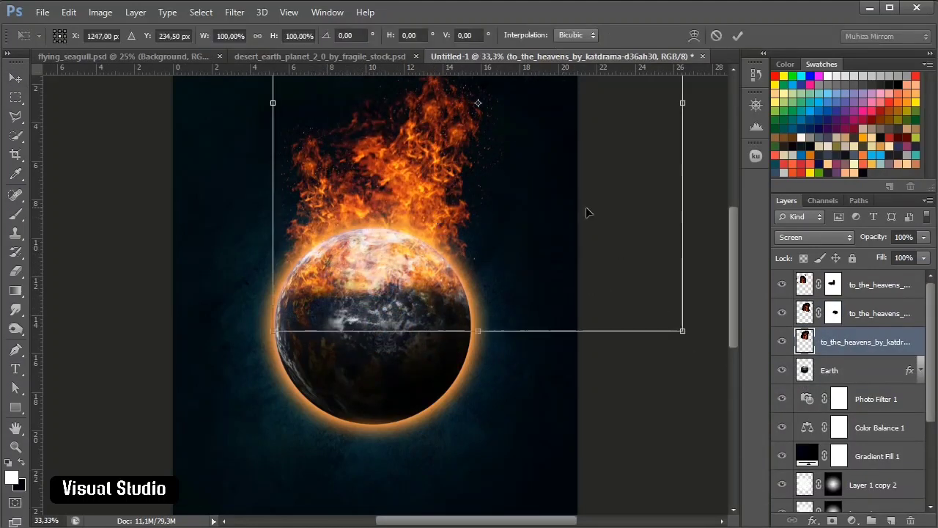
drag(700, 257, 599, 297)
drag(476, 313, 480, 291)
drag(587, 308, 592, 292)
drag(477, 297, 462, 279)
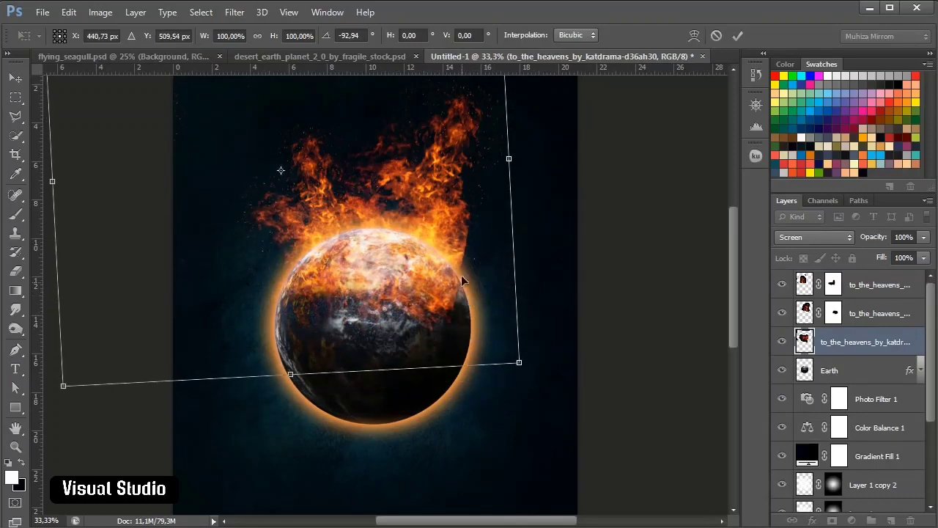
- Flip the unmasked fire vertically, adjust its rotation to about -88.5° and lower it so its flames spread over the planet's surface
right_click(462, 272)
click(506, 504)
drag(429, 253, 459, 320)
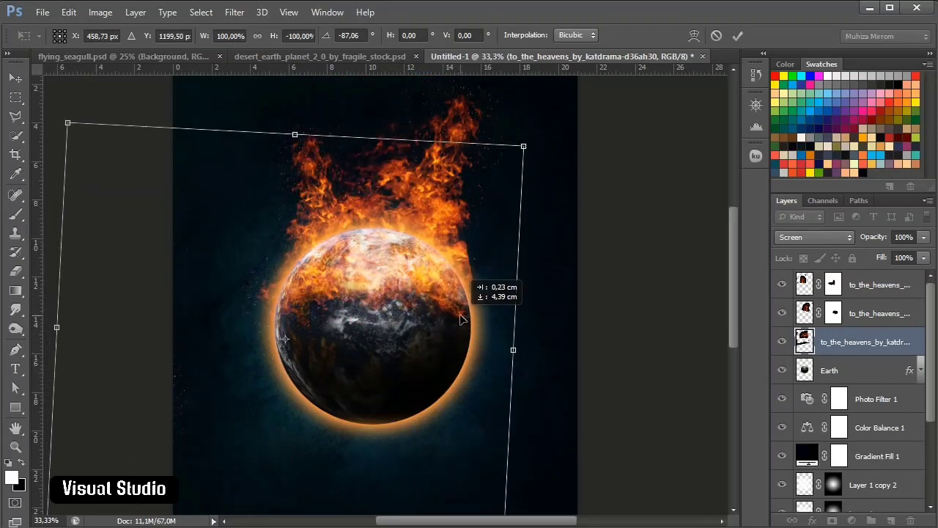
drag(578, 345, 576, 336)
drag(465, 354, 469, 358)
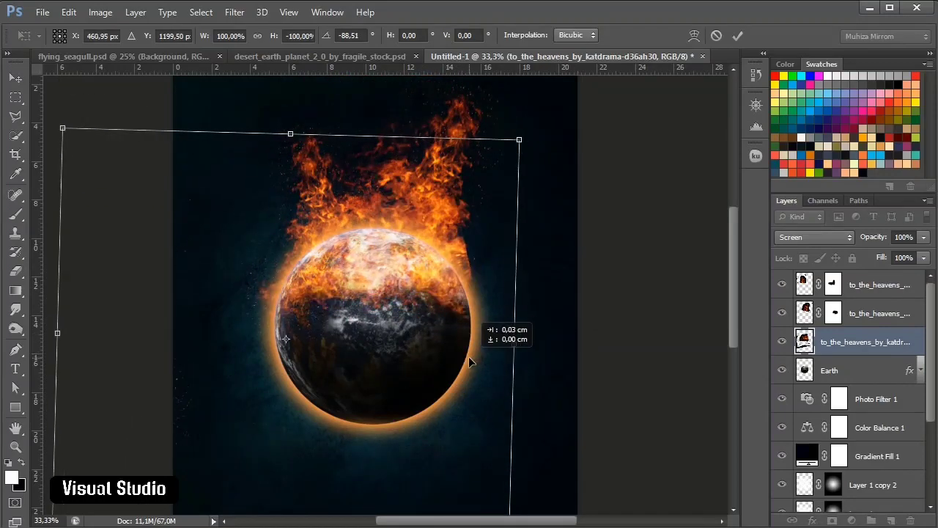
key(Return)
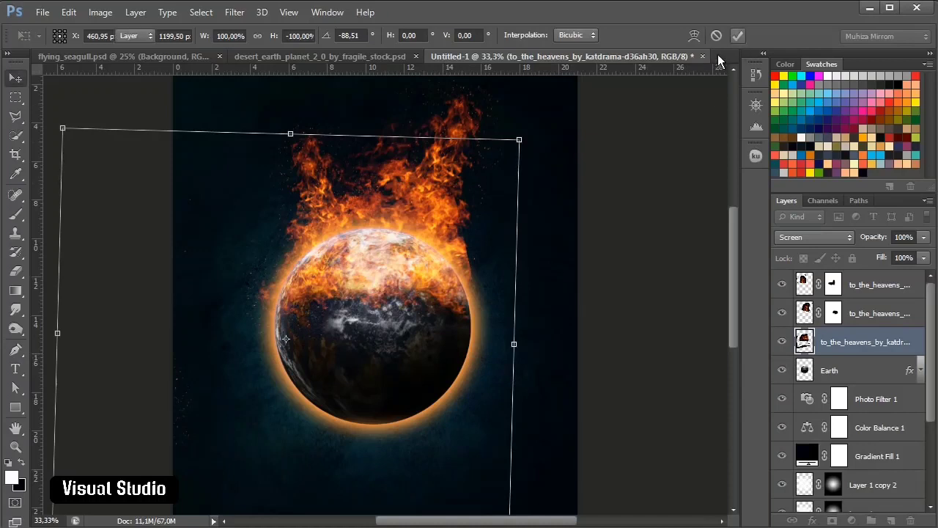
- Clip the unmasked fire layer to the Earth layer and compare the planet with and without it
right_click(842, 348)
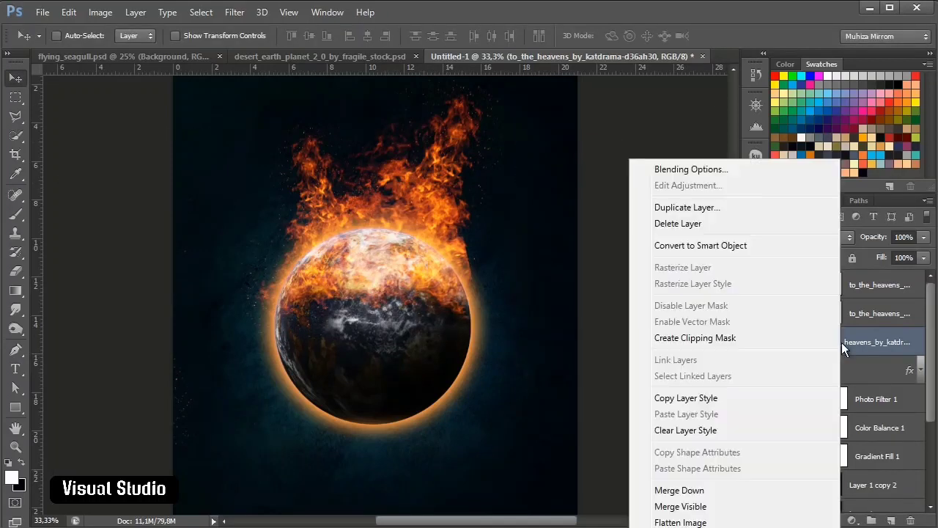
click(771, 339)
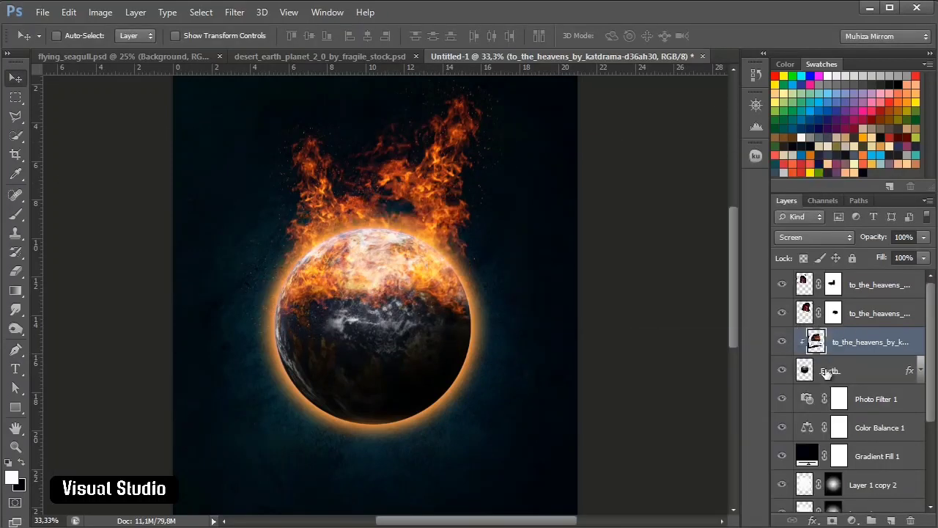
click(784, 342)
click(784, 342)
- Convert the Earth layer's outer glow style into its own layer and check the glow by toggling its visibility
click(856, 368)
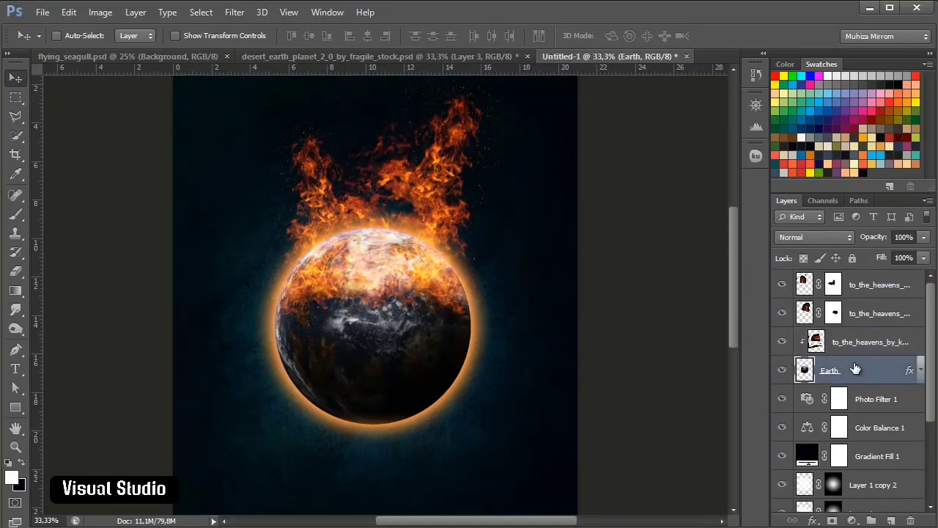
click(783, 371)
click(783, 371)
click(136, 12)
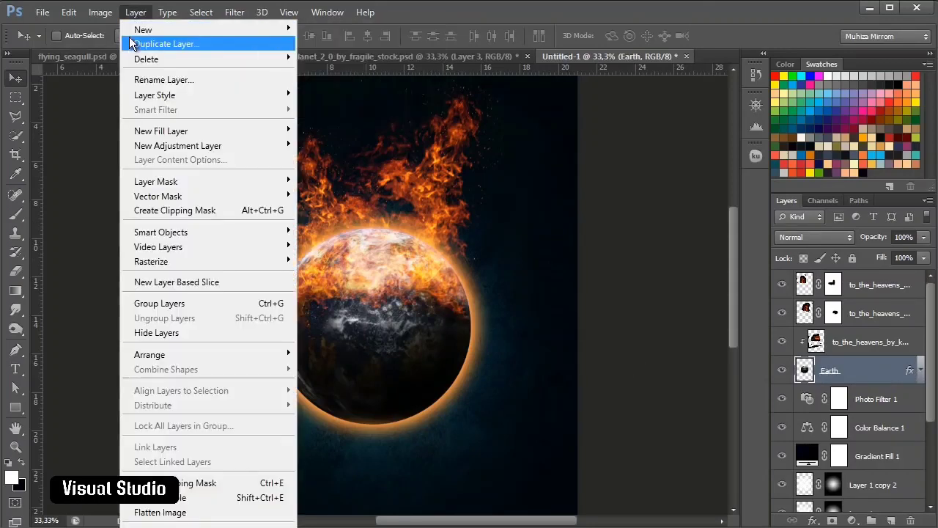
mouse_move(300, 91)
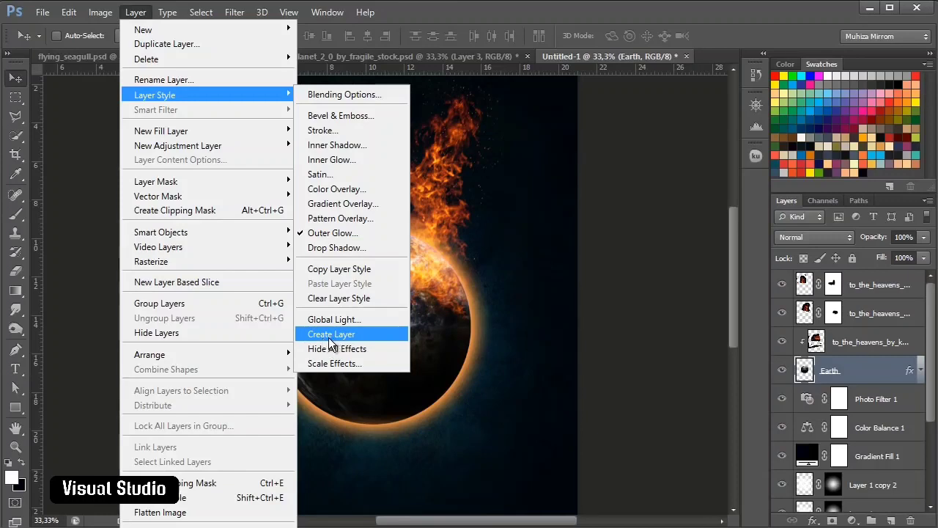
click(358, 340)
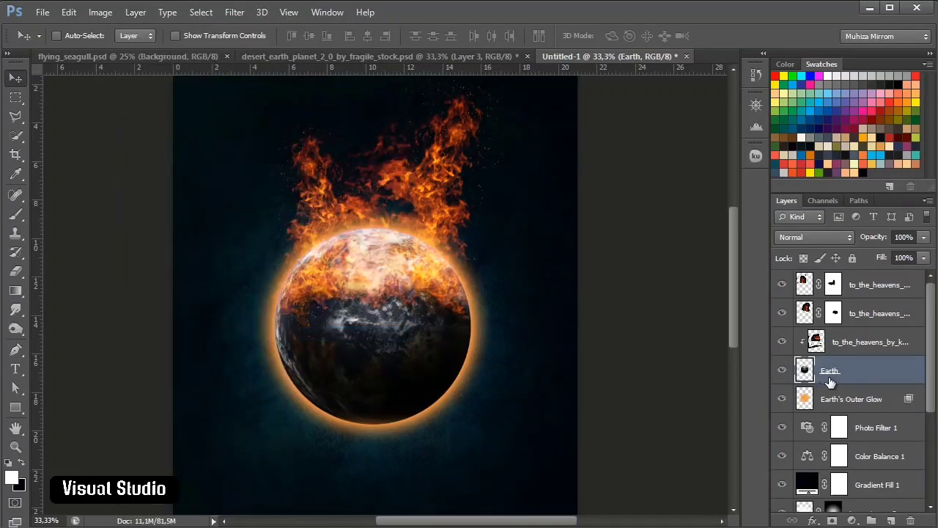
click(782, 400)
click(782, 399)
- Add a layer mask to the outer glow layer and paint out the glow around the planet's lower half with a black brush
click(851, 400)
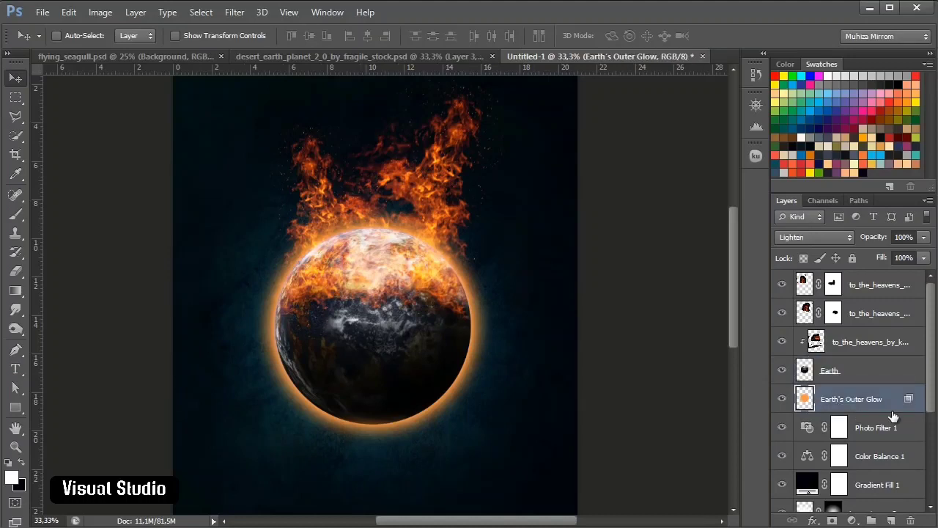
click(833, 520)
key(b)
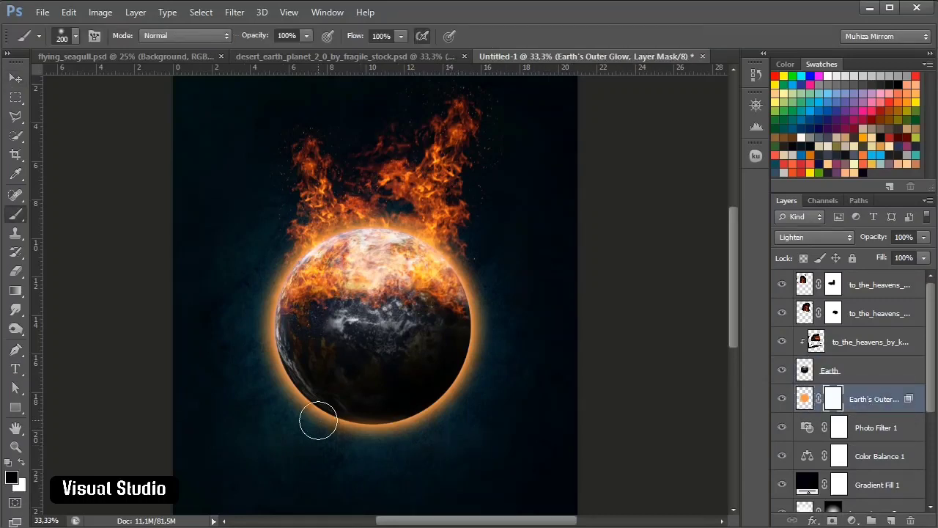
mouse_move(316, 418)
mouse_down()
mouse_move(366, 442)
mouse_move(390, 423)
mouse_move(349, 427)
mouse_move(302, 374)
mouse_move(294, 392)
mouse_move(262, 365)
mouse_move(283, 342)
mouse_move(242, 332)
mouse_move(286, 344)
mouse_move(273, 349)
mouse_move(285, 329)
mouse_move(262, 335)
mouse_move(237, 319)
mouse_move(242, 340)
mouse_move(249, 320)
mouse_move(321, 395)
mouse_move(418, 414)
mouse_move(508, 363)
mouse_move(495, 363)
mouse_move(490, 350)
mouse_move(452, 366)
mouse_move(459, 341)
mouse_move(495, 330)
mouse_move(473, 344)
mouse_up()
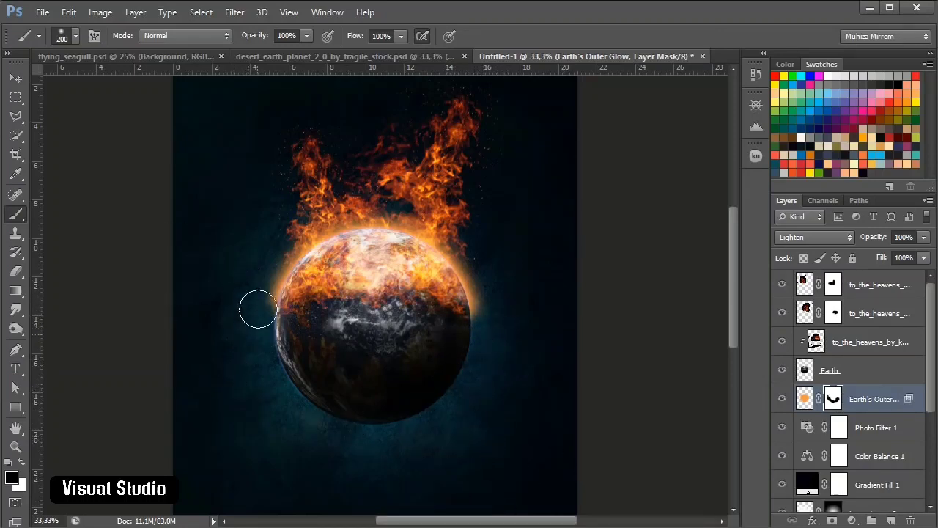
key(v)
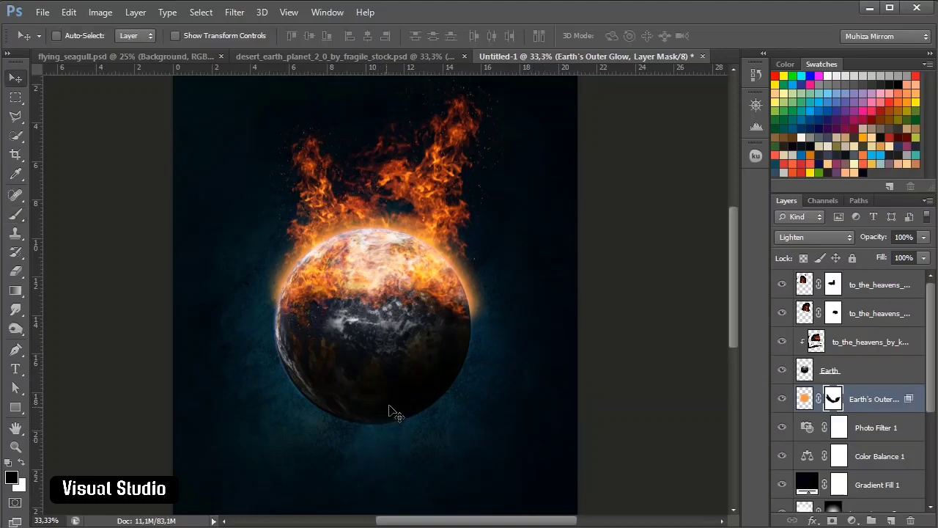
- Rotate the right-hand masked fire layer to about -7.7° and shift it up and inward over the top of the planet
scroll(496, 386, down, 2)
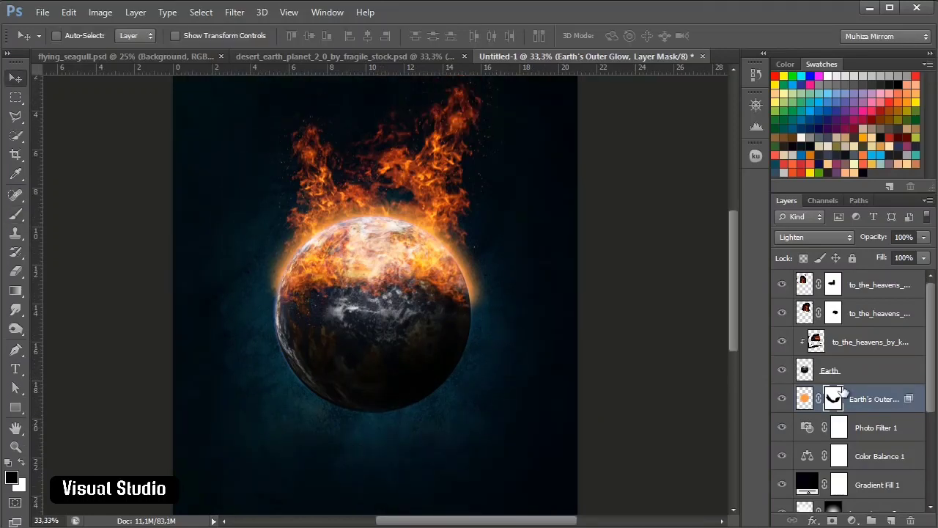
click(894, 293)
click(854, 313)
click(783, 314)
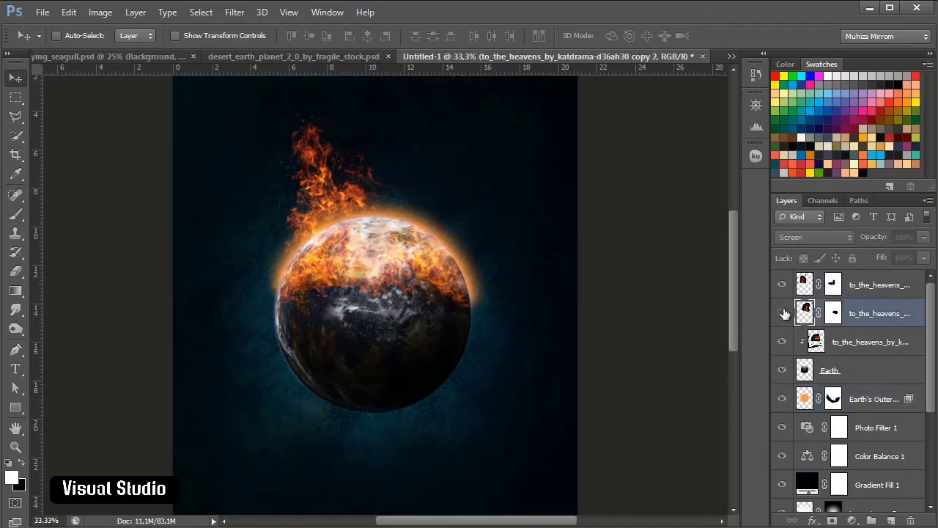
click(784, 314)
key(ctrl+t)
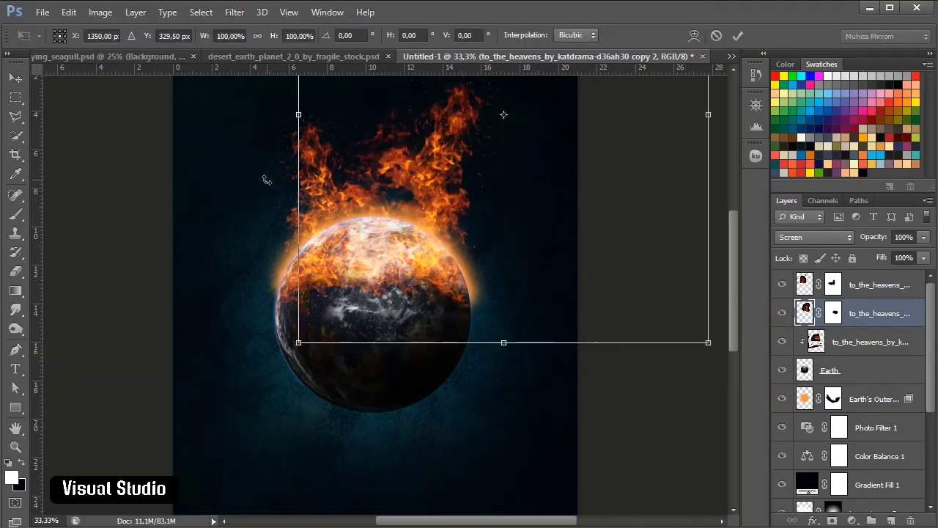
drag(266, 180, 258, 212)
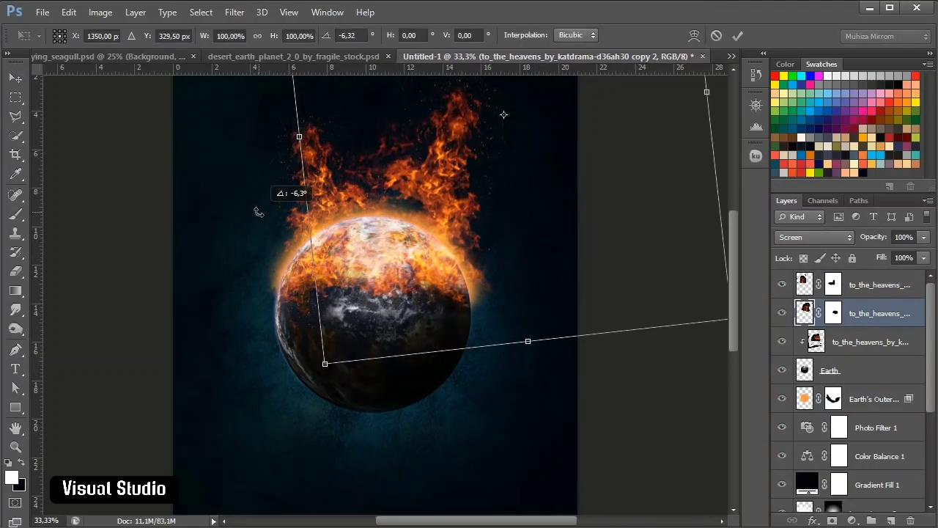
drag(531, 205, 511, 190)
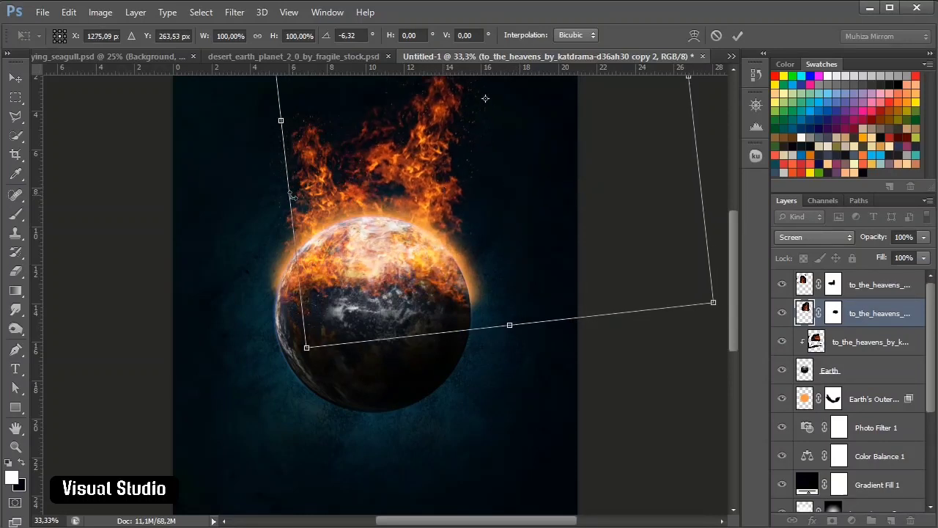
drag(234, 199, 234, 206)
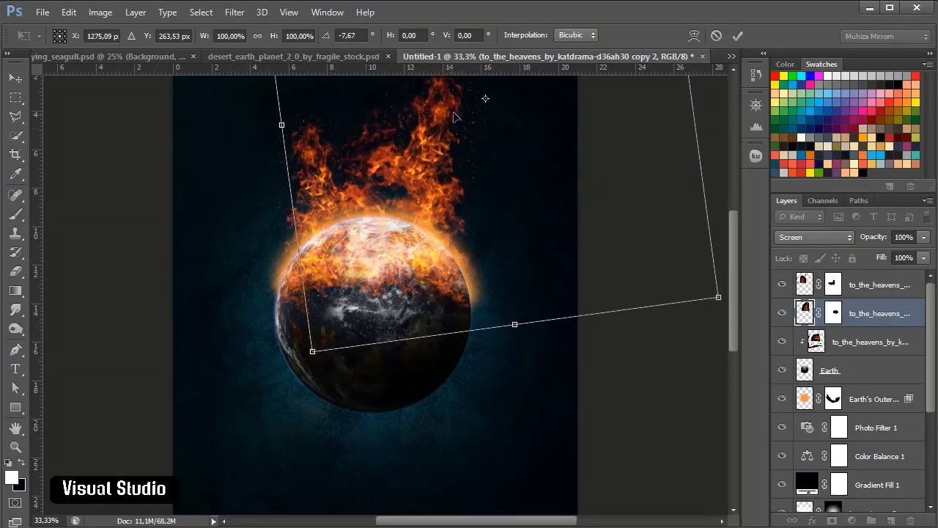
drag(522, 153, 513, 141)
click(738, 35)
scroll(517, 242, up, 2)
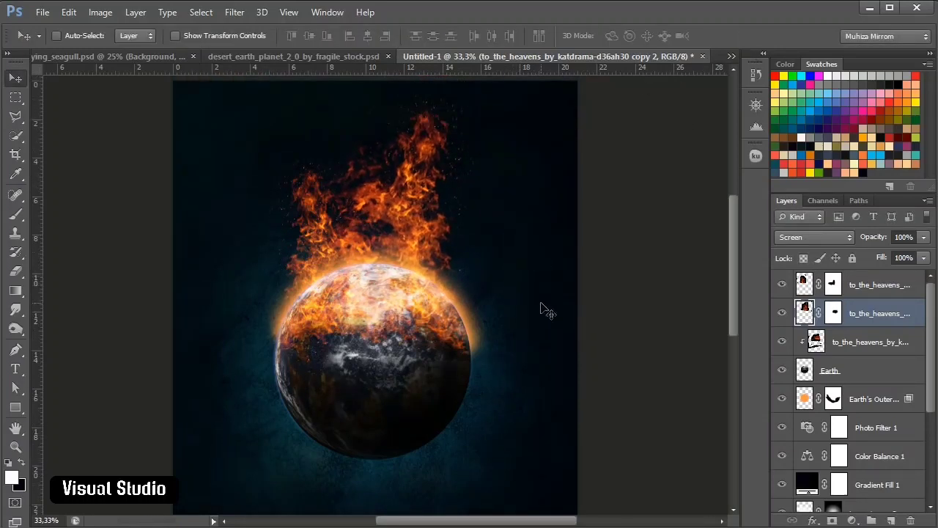
- Duplicate the left-hand masked fire layer, place the copy over the planet's upper right edge, rotated about 3.7° and scaled to about 96.6%
click(872, 289)
click(783, 284)
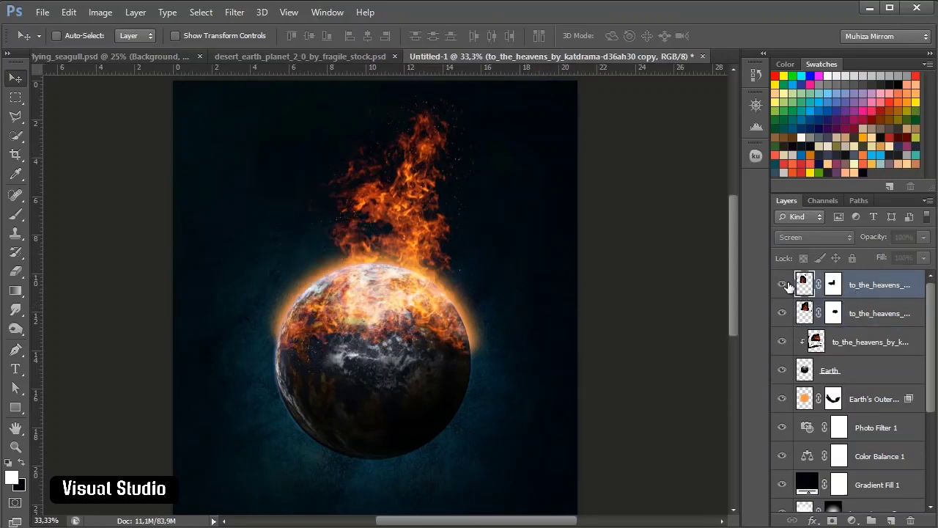
click(783, 284)
key(ctrl+j)
drag(320, 239, 434, 189)
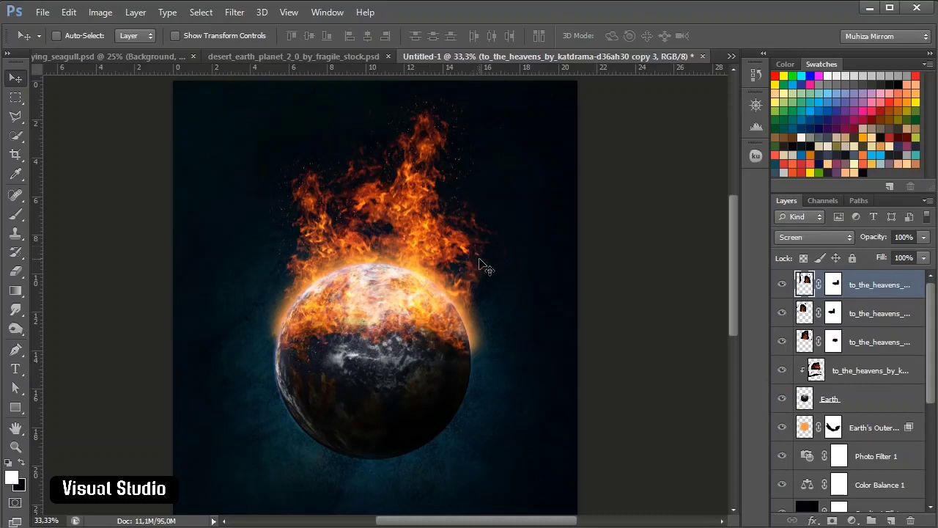
key(ctrl+t)
drag(562, 257, 569, 272)
mouse_move(463, 244)
mouse_down()
mouse_move(477, 210)
mouse_move(474, 245)
mouse_move(476, 236)
mouse_up()
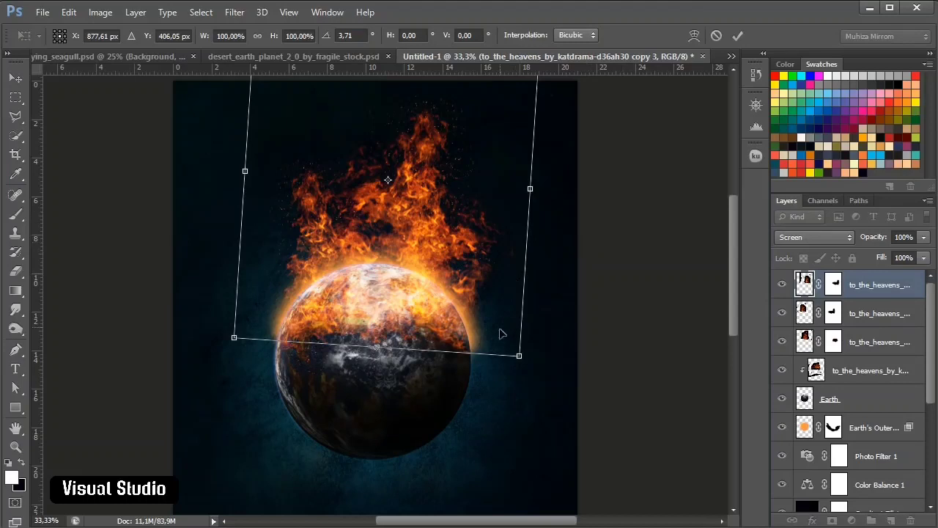
drag(519, 355, 510, 343)
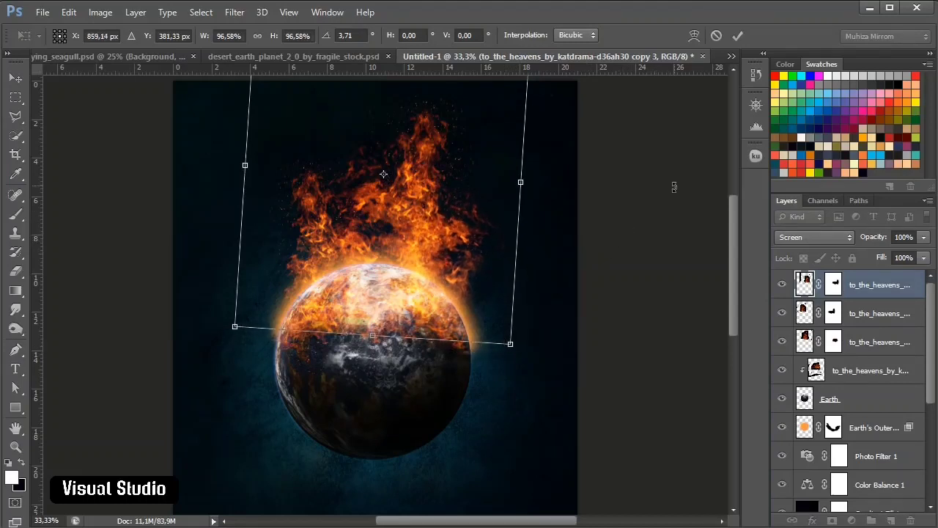
click(738, 35)
- Select all layers from the topmost fire down to the Earth's outer glow and scale them together proportionally to about 95%
scroll(486, 289, down, 3)
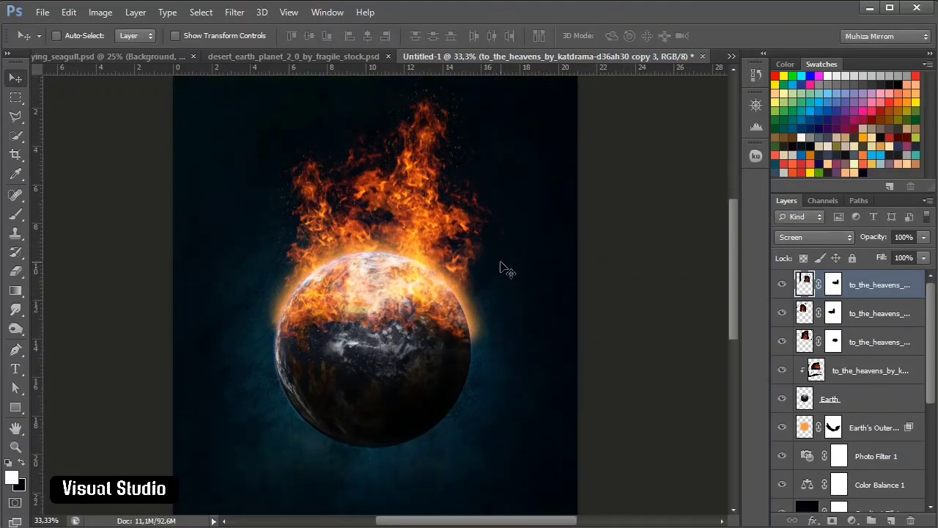
key(ctrl+0)
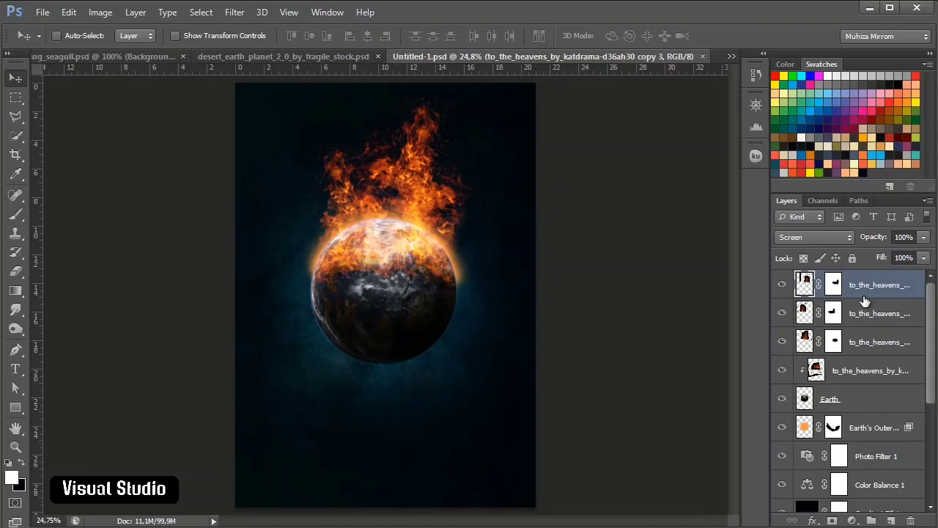
scroll(865, 301, down, 1)
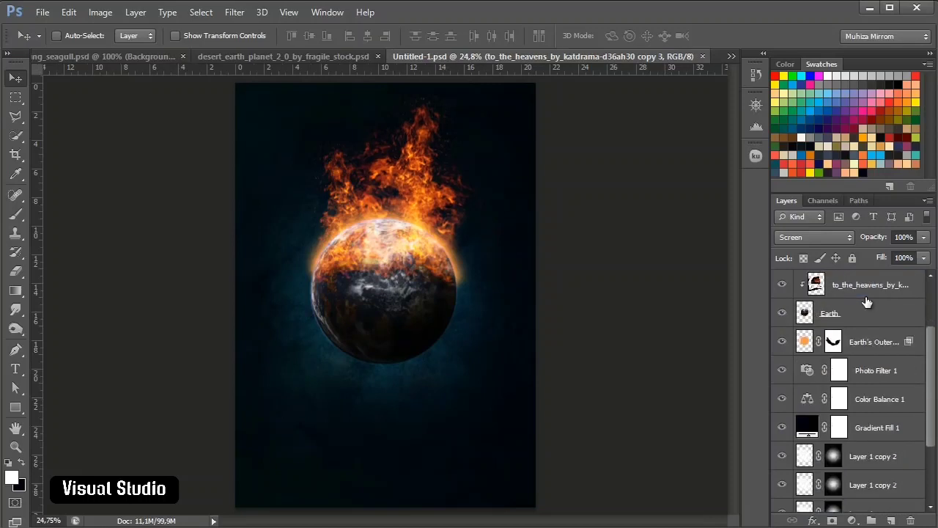
shift+click(865, 345)
scroll(865, 345, up, 1)
key(ctrl+t)
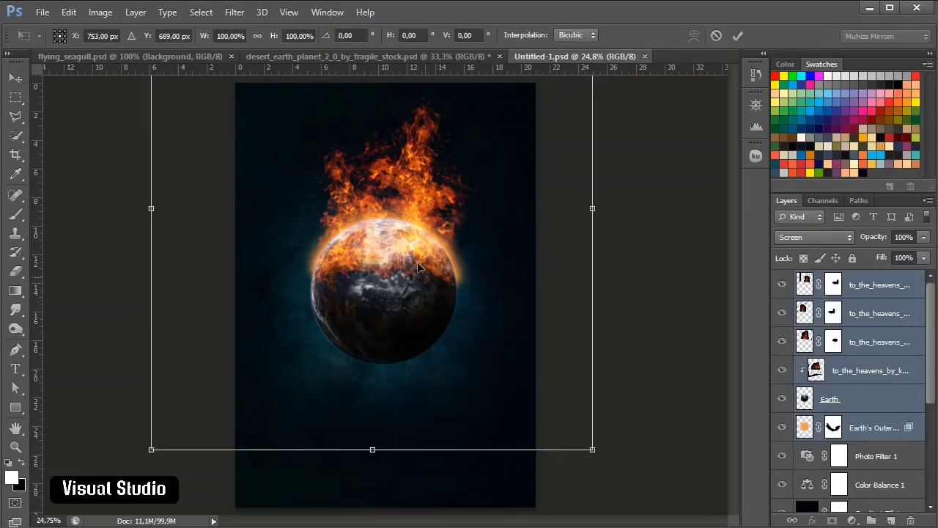
click(256, 38)
click(232, 39)
key(Down)
key(Down)
key(Down)
key(Down)
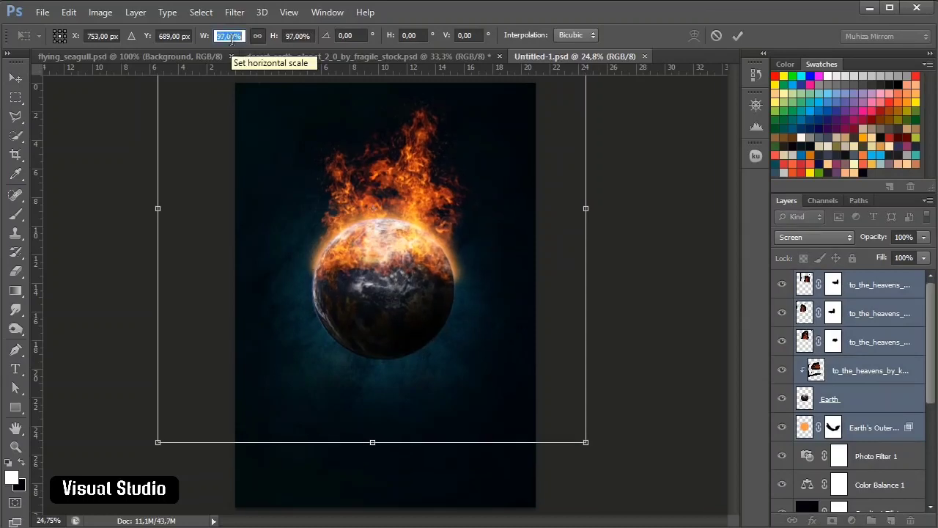
key(Down)
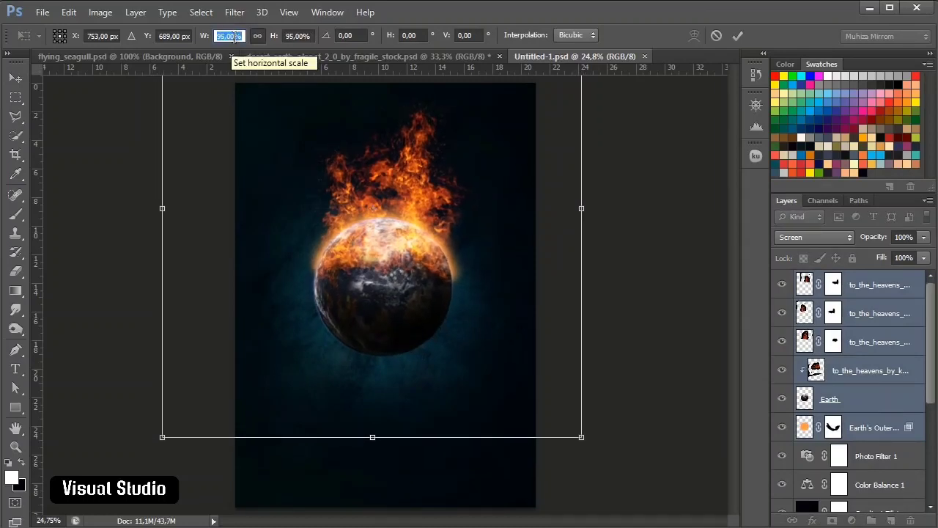
key(Down)
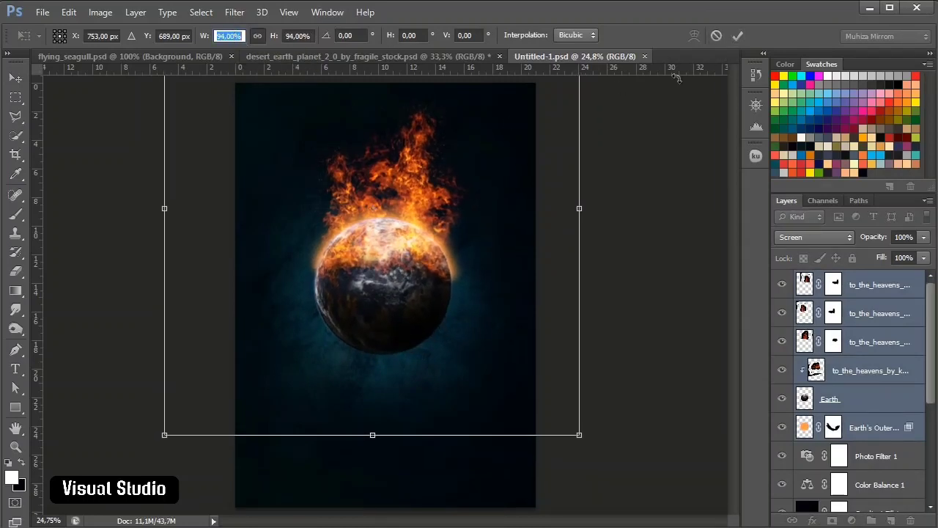
key(Return)
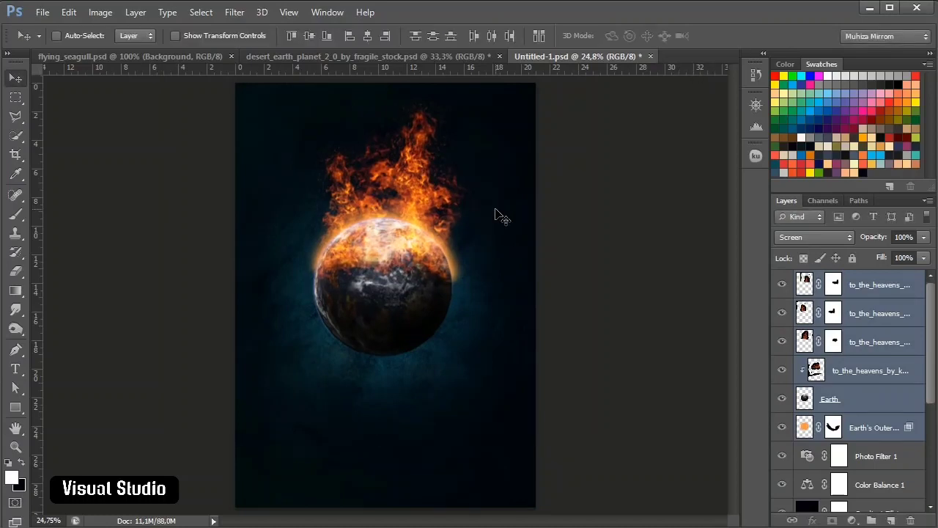
- Nudge the selected planet, glow and fire layers slightly down the poster
key(shift+Down)
key(shift+Down)
key(shift+Down)
key(shift+Down)
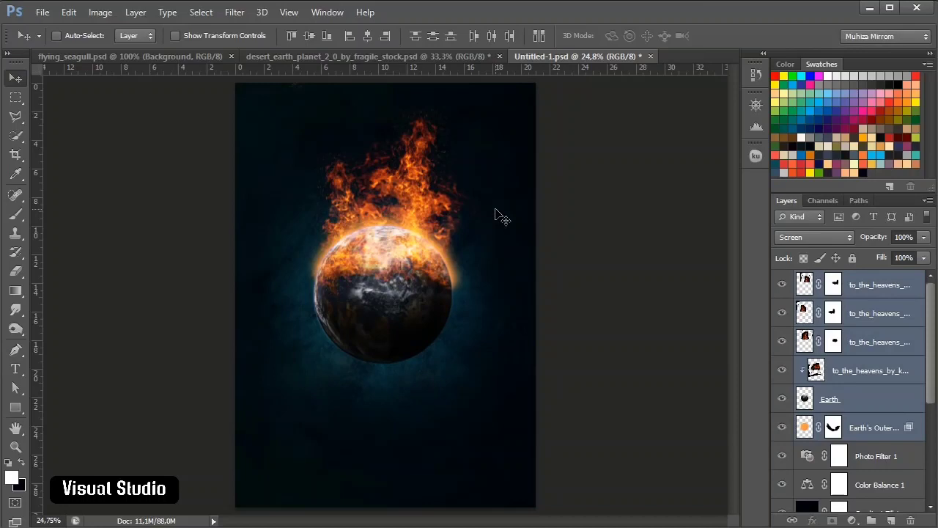
- Add a new layer above the fire and stamp a white water splash over the planet with a 1300 px splash brush
click(882, 283)
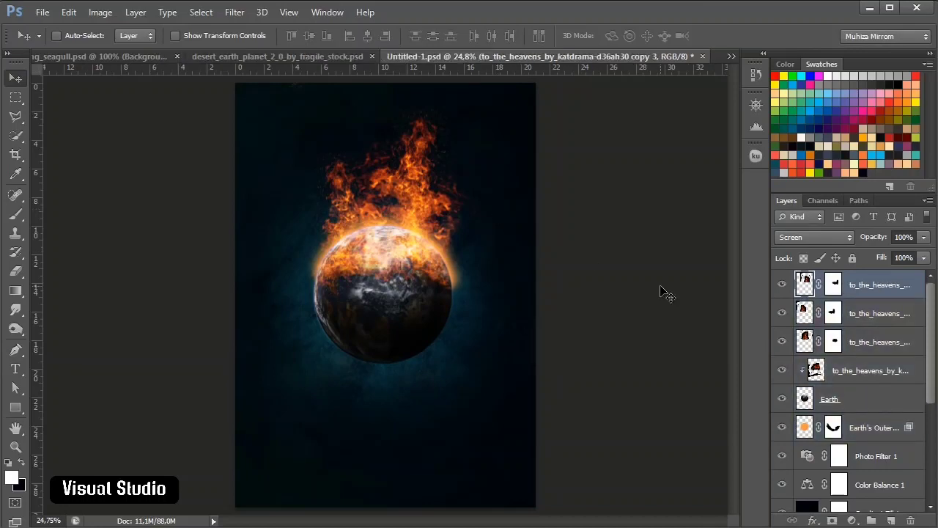
click(891, 520)
click(15, 213)
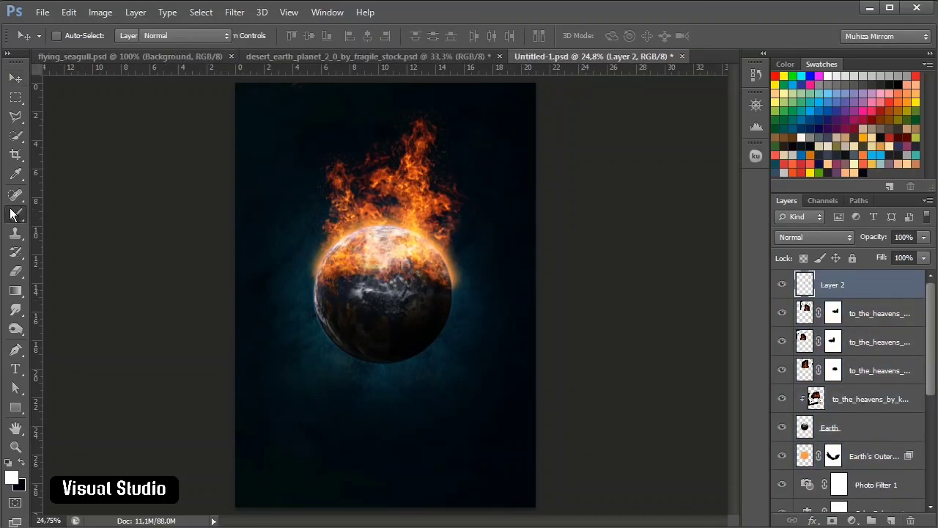
click(65, 36)
click(459, 32)
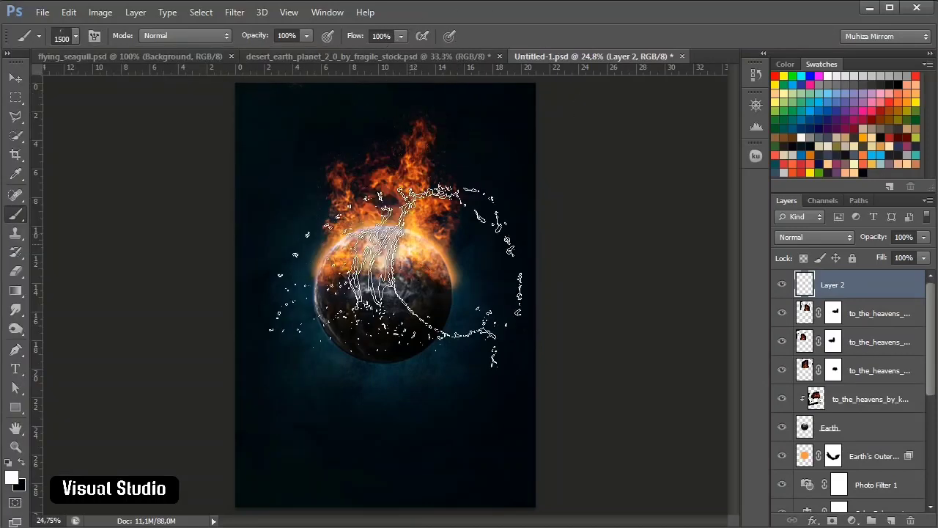
key(bracketleft)
key(bracketleft)
click(349, 308)
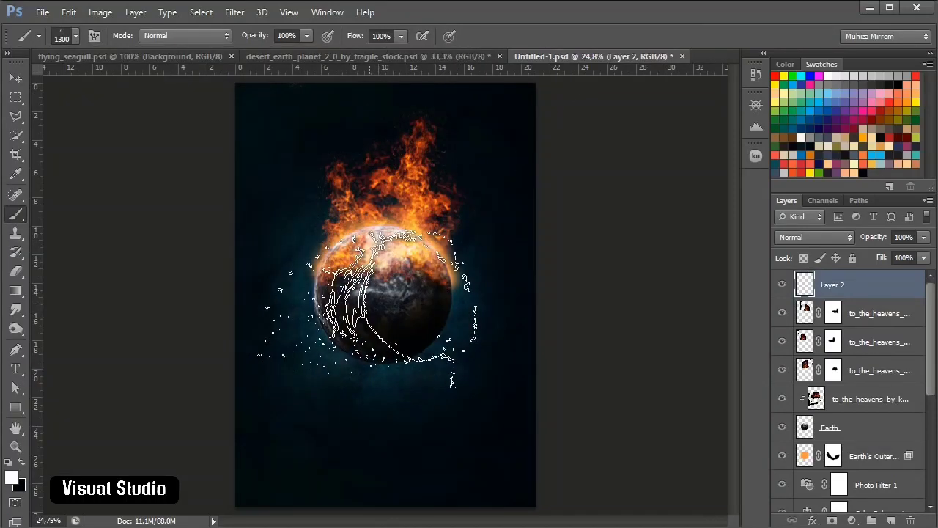
- Move the water splash to the planet's left side and enlarge it to about 115% to follow the planet's lower edge
key(v)
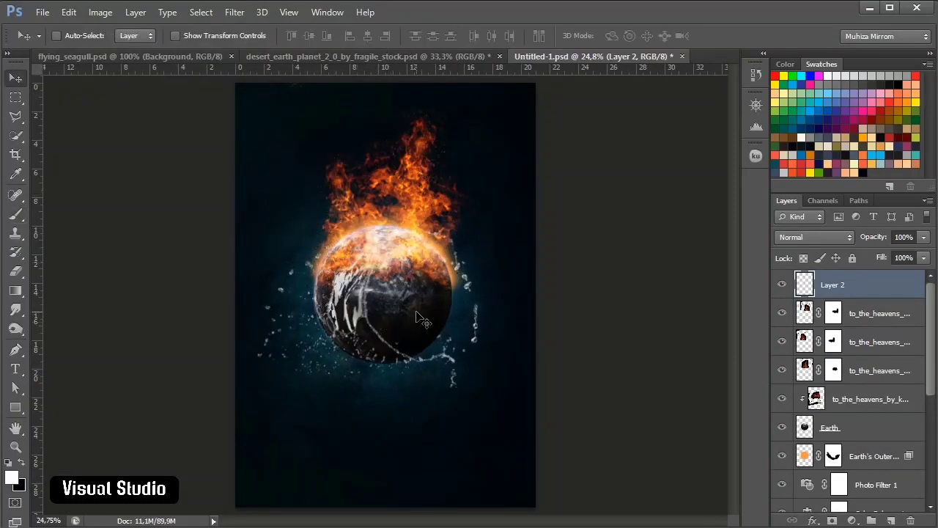
drag(416, 316, 359, 318)
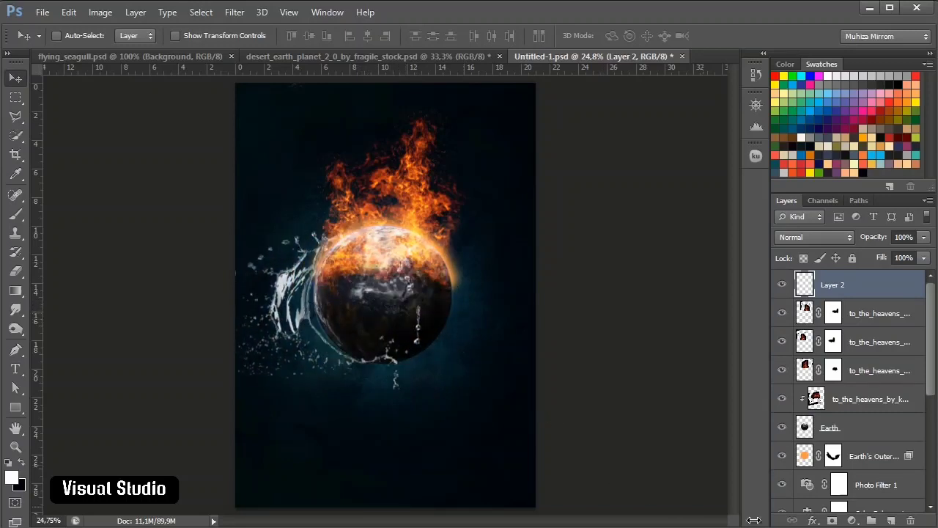
key(ctrl+t)
drag(435, 245, 445, 180)
drag(416, 368, 417, 362)
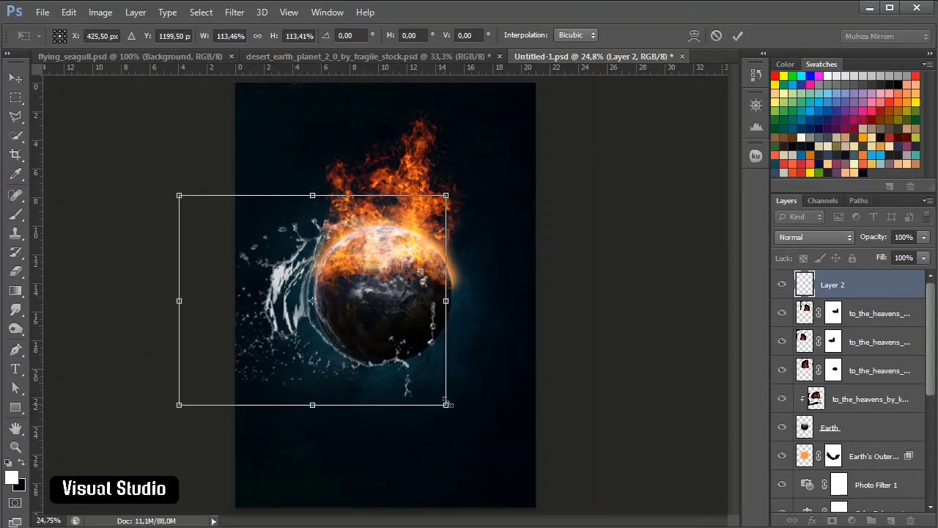
drag(446, 404, 450, 407)
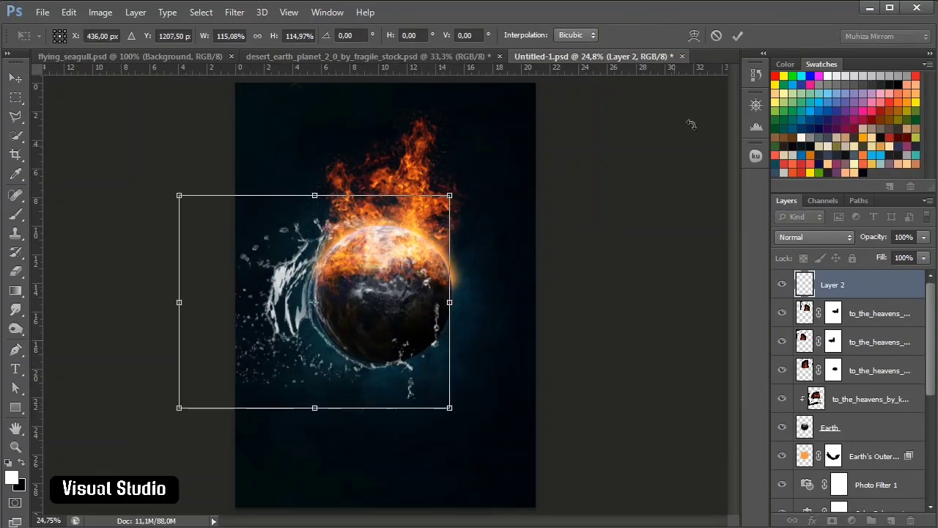
click(738, 36)
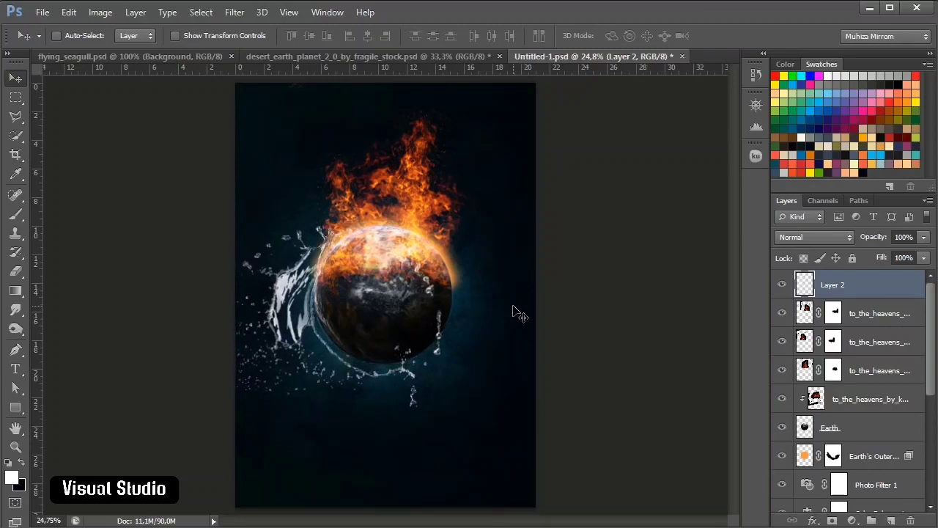
- Enlarge the water splash further in two transforms so that it wraps around the planet's outline
key(ctrl+t)
drag(455, 203, 482, 184)
click(738, 36)
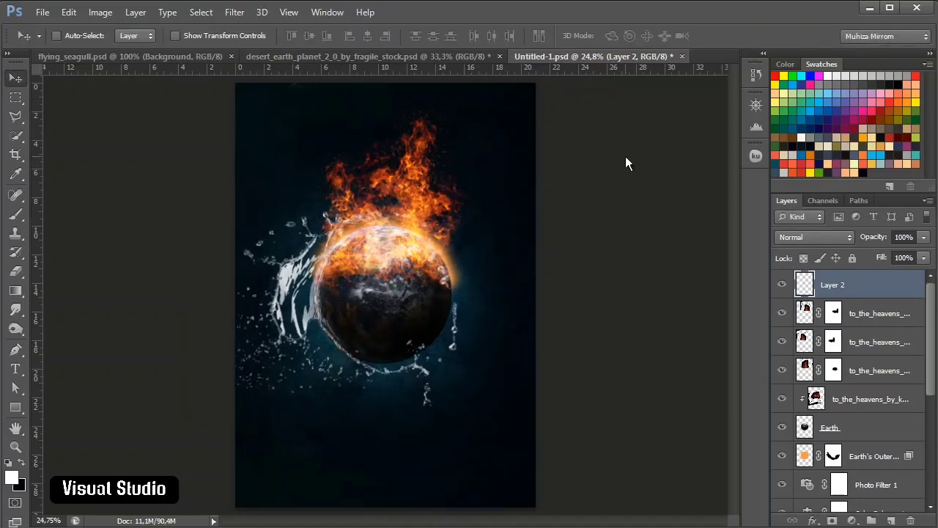
key(ctrl+t)
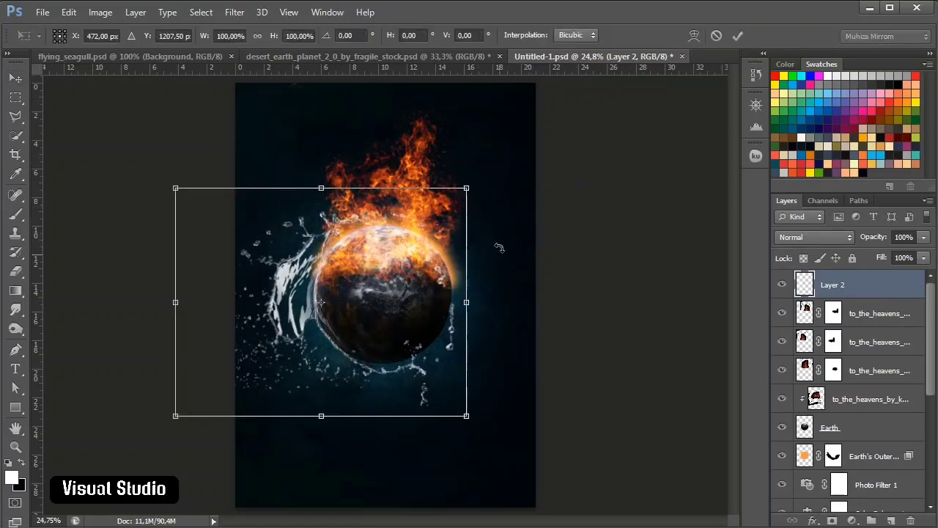
drag(466, 188, 478, 184)
key(Return)
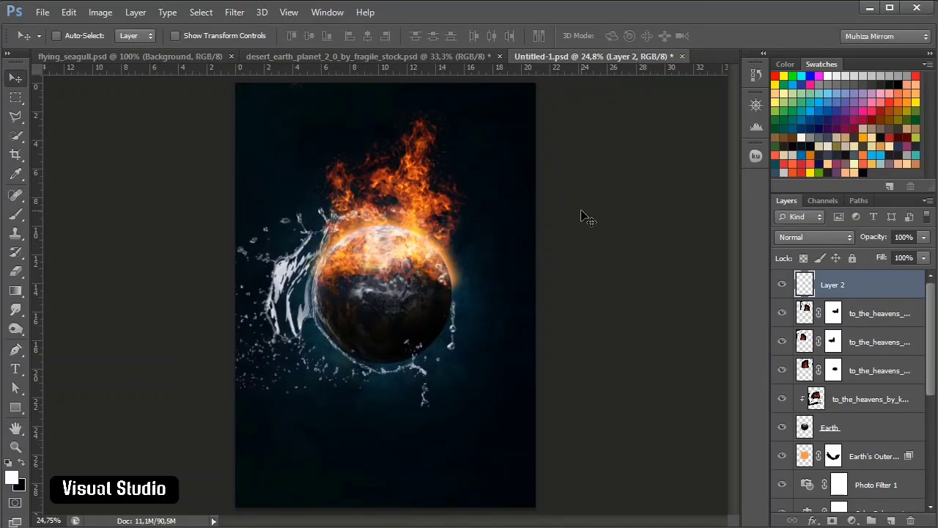
- Add a layer mask to the water splash layer and hide the outer splash left of the planet with a soft 250 px black brush
click(832, 520)
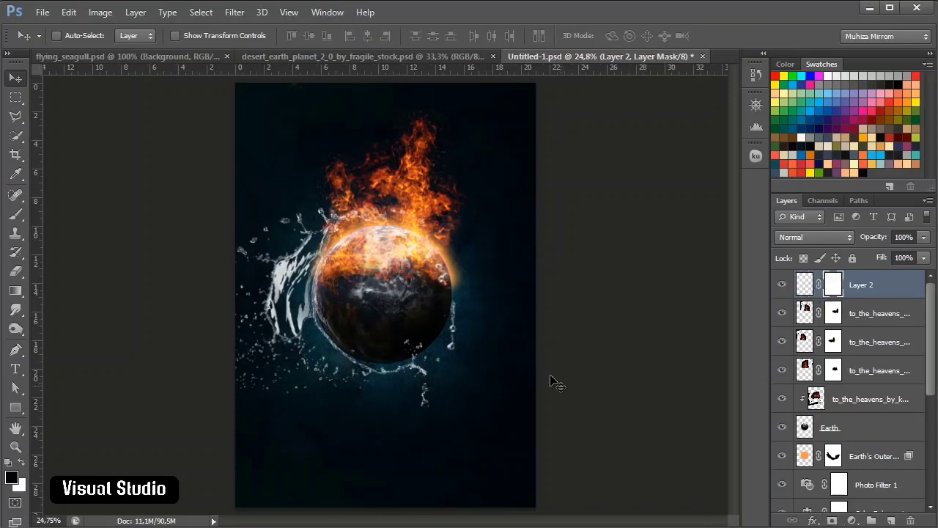
click(17, 214)
click(75, 36)
double_click(88, 152)
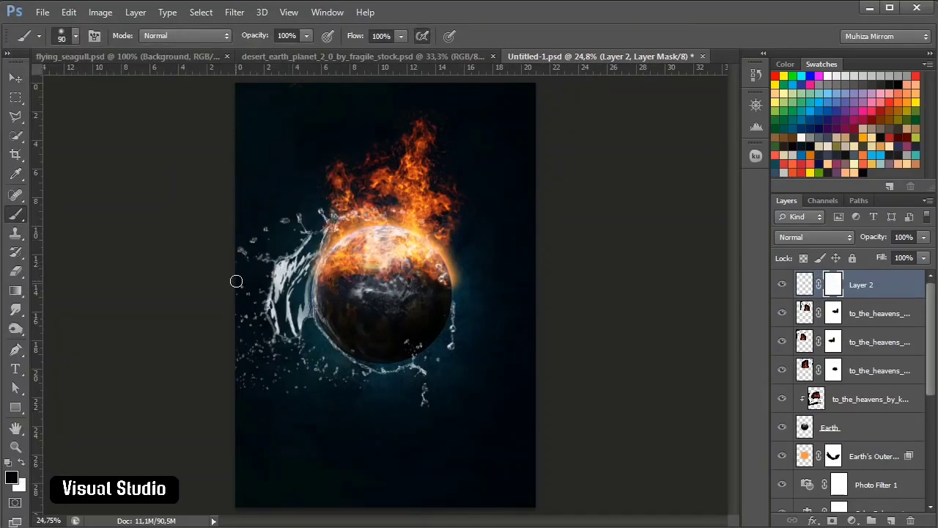
key(bracketright)
key(bracketright)
key(bracketright)
key(bracketright)
key(bracketright)
key(bracketright)
mouse_move(227, 274)
mouse_down()
mouse_move(261, 261)
mouse_move(238, 314)
mouse_move(280, 370)
mouse_move(317, 387)
mouse_move(273, 310)
mouse_move(267, 341)
mouse_up()
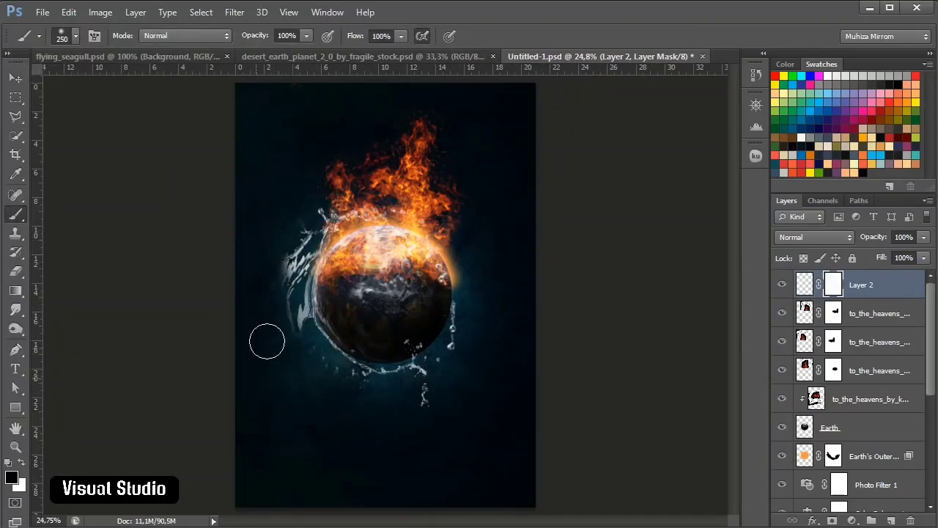
- Mask away the remaining stray water along the planet's left edge with an 80 px brush
key(z)
click(357, 285)
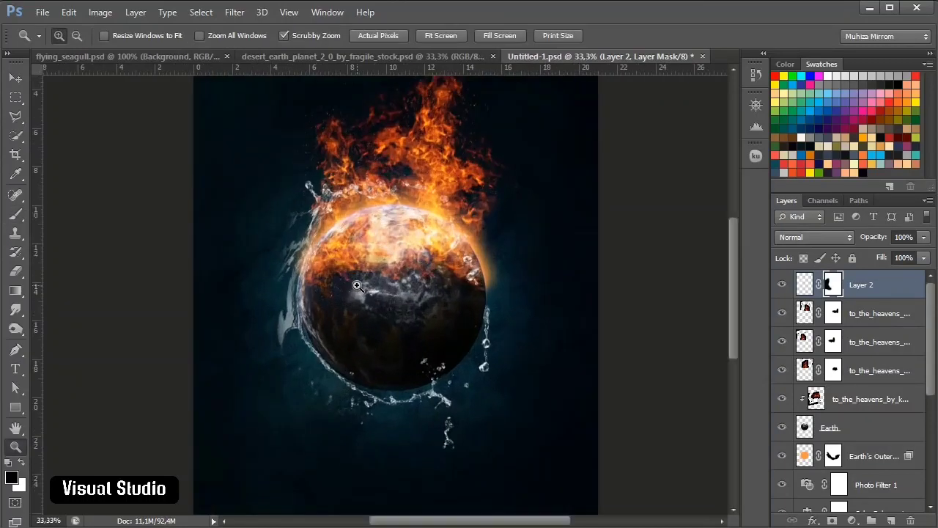
click(357, 285)
key(b)
key(bracketleft)
key(bracketleft)
key(bracketleft)
key(bracketleft)
key(bracketleft)
key(bracketleft)
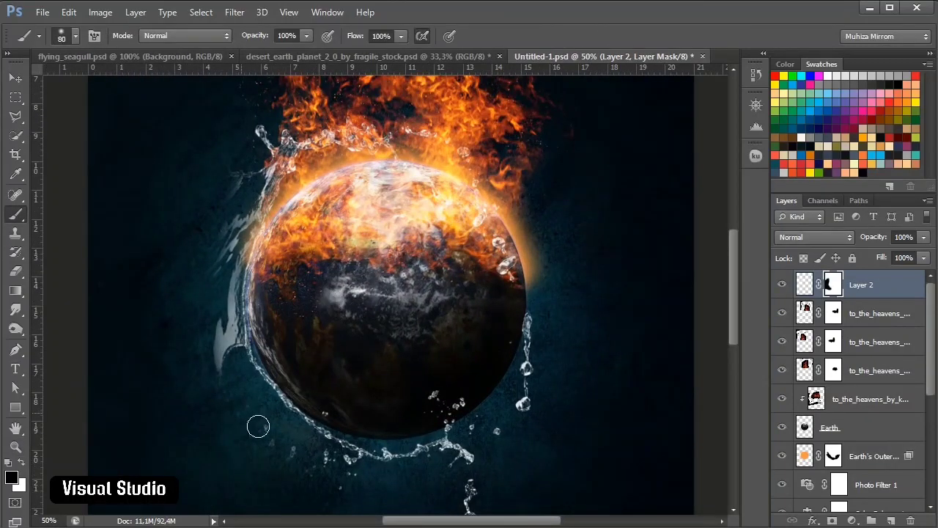
mouse_move(225, 354)
mouse_down()
mouse_move(207, 293)
mouse_move(235, 186)
mouse_move(249, 170)
mouse_move(226, 217)
mouse_move(238, 224)
mouse_move(219, 253)
mouse_move(225, 353)
mouse_move(238, 242)
mouse_up()
scroll(228, 352, down, 3)
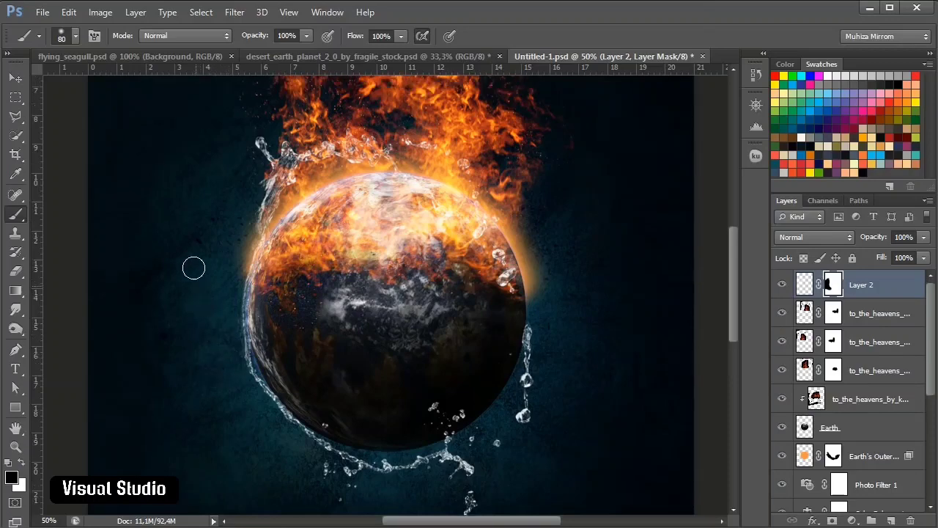
- Add a gradient fill layer directly above the water splash layer
key(v)
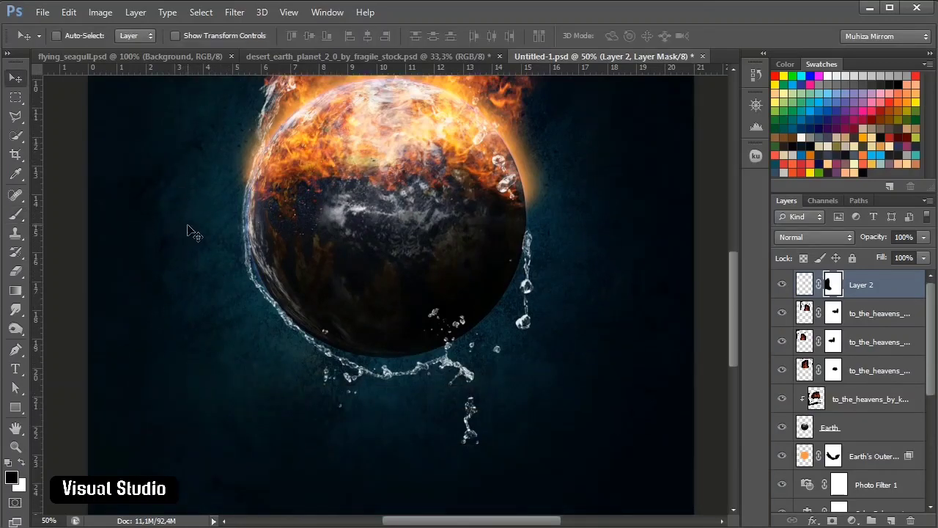
key(z)
click(76, 35)
click(204, 173)
scroll(452, 290, up, 2)
scroll(452, 290, up, 1)
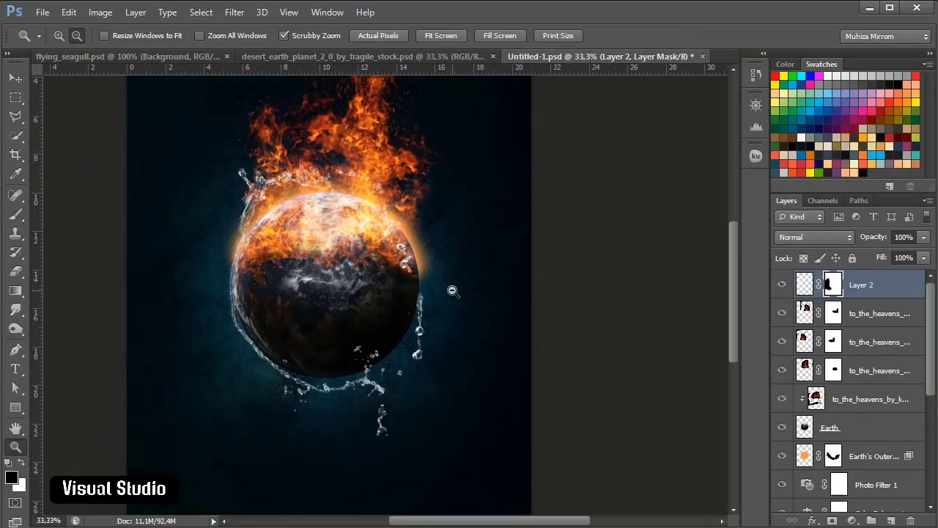
key(v)
click(804, 284)
key(ctrl+0)
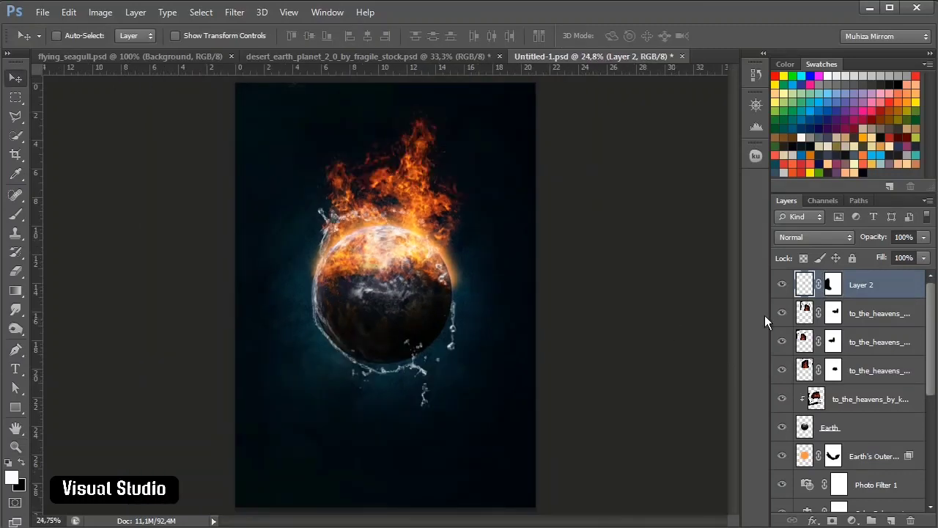
click(853, 521)
click(827, 222)
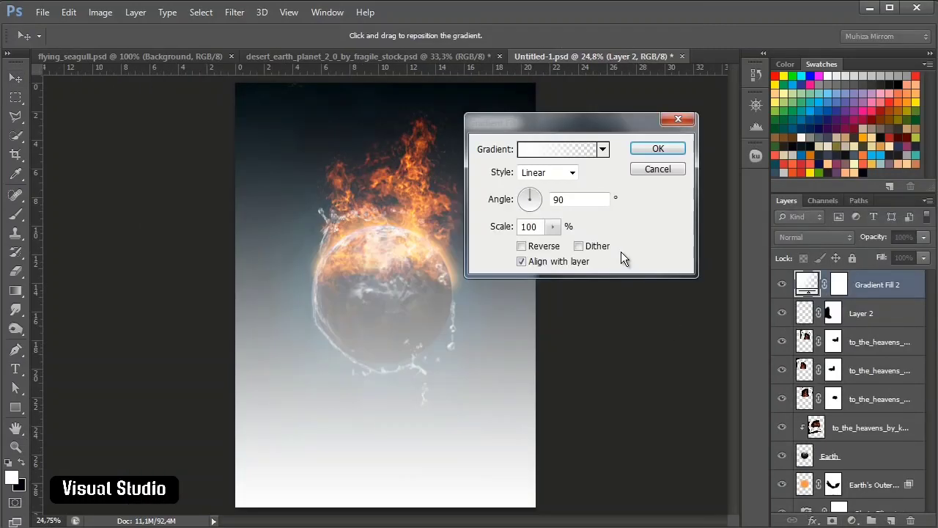
- Set the gradient's start colour to black (000000), darken the colour of its transparent end stop and accept the gradient
click(536, 151)
click(407, 316)
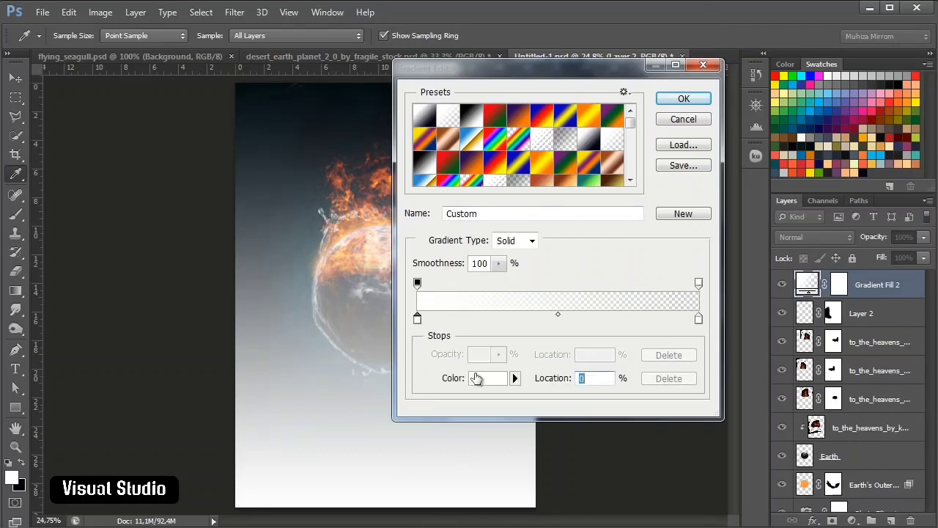
click(485, 377)
click(418, 331)
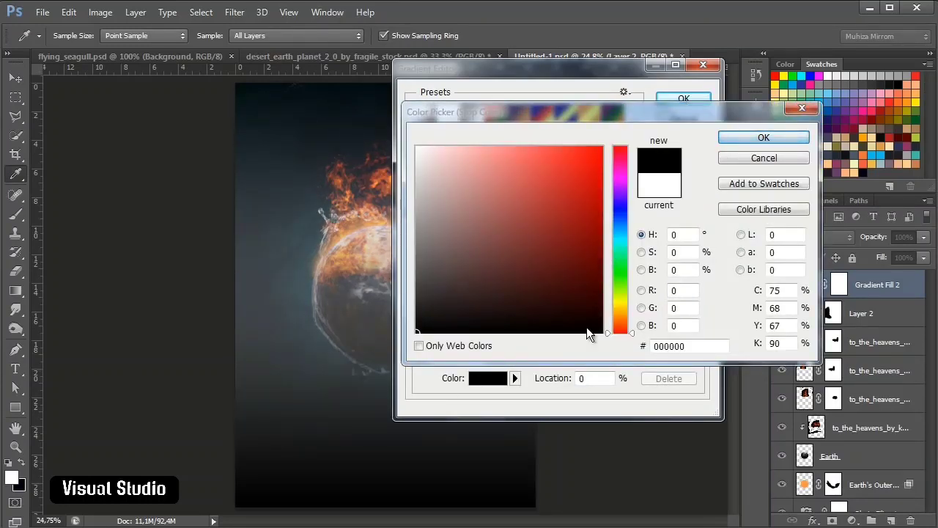
click(755, 139)
click(699, 319)
click(488, 378)
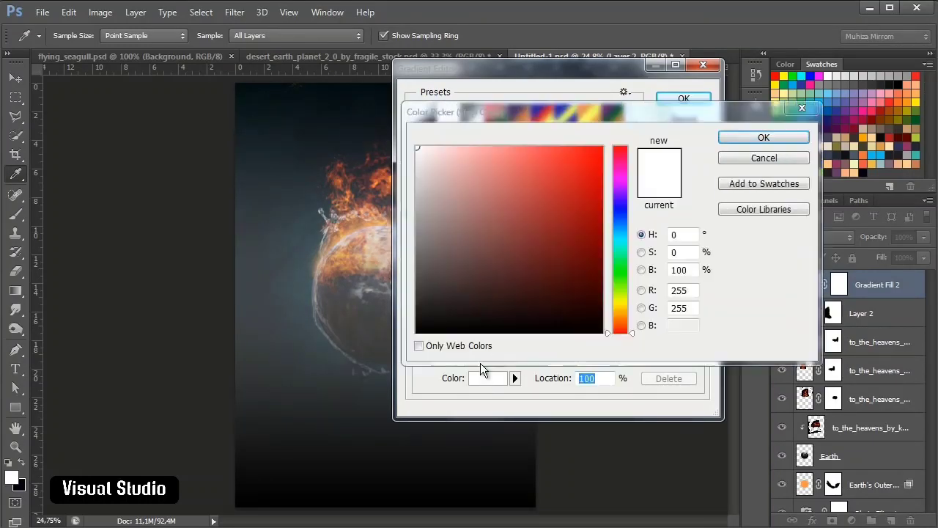
click(495, 266)
click(734, 136)
click(684, 99)
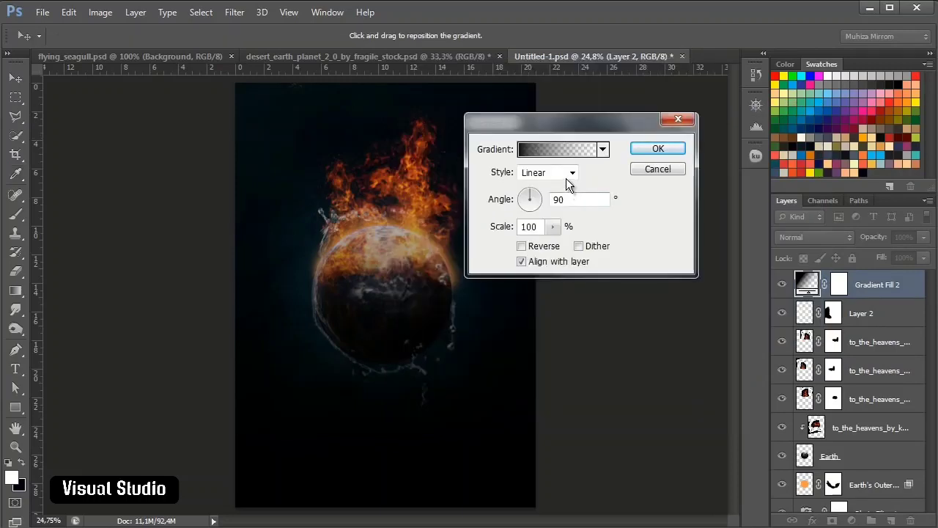
- Make the gradient fill radial and reversed with a scale of 282%, and apply it as a vignette
click(571, 172)
click(556, 200)
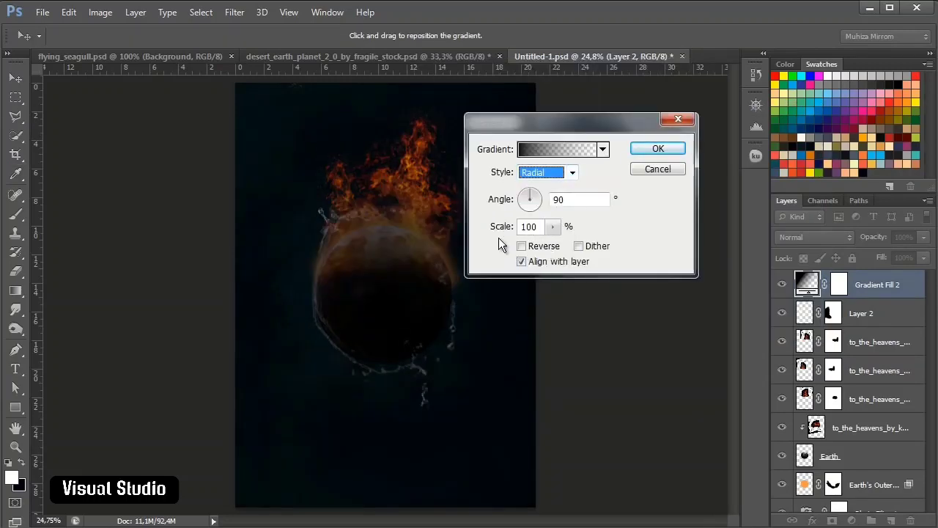
click(522, 247)
click(522, 246)
click(522, 246)
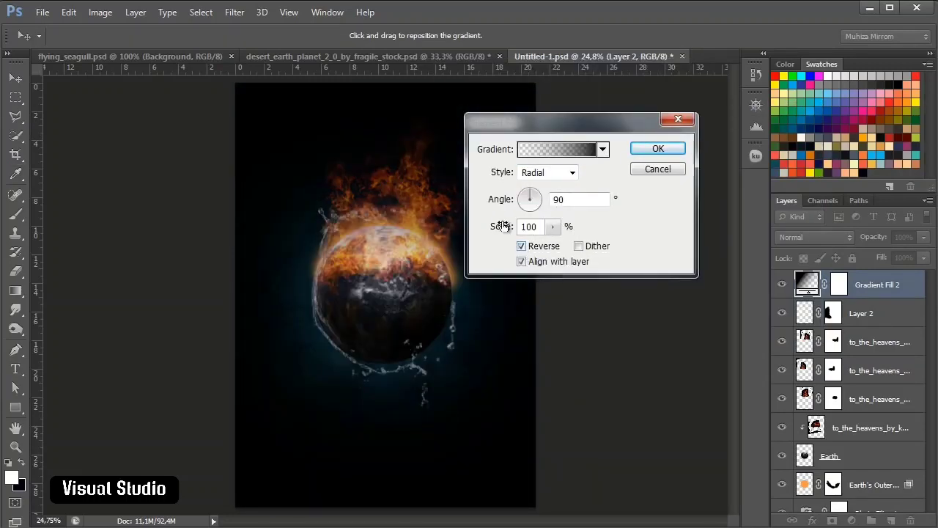
mouse_move(503, 227)
mouse_down()
mouse_move(517, 226)
mouse_move(498, 230)
mouse_move(524, 242)
mouse_move(503, 228)
mouse_up()
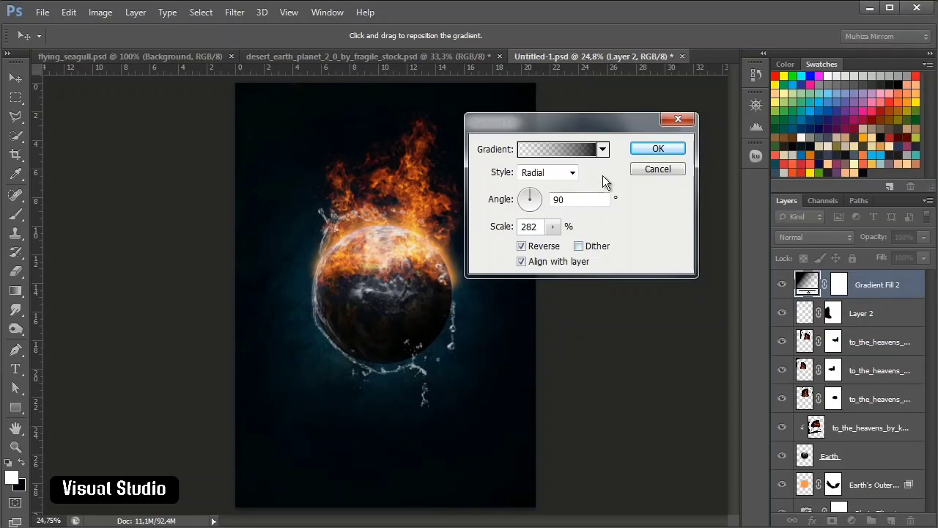
key(Return)
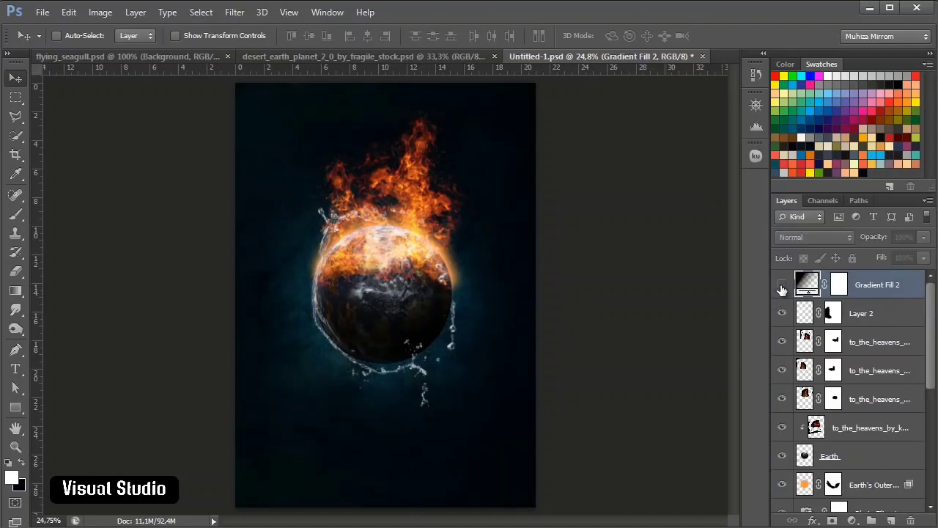
- Set the vignette gradient fill layer's blend mode to Overlay
click(799, 237)
click(798, 437)
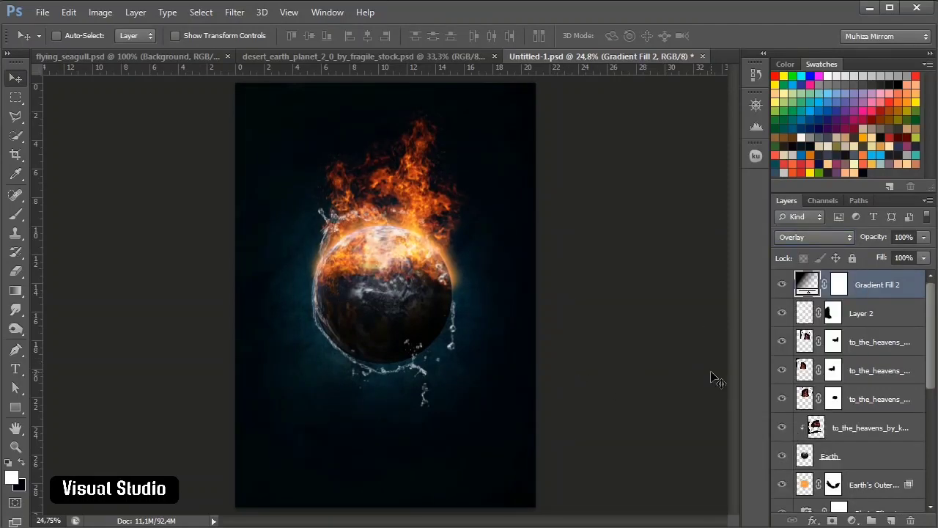
click(870, 323)
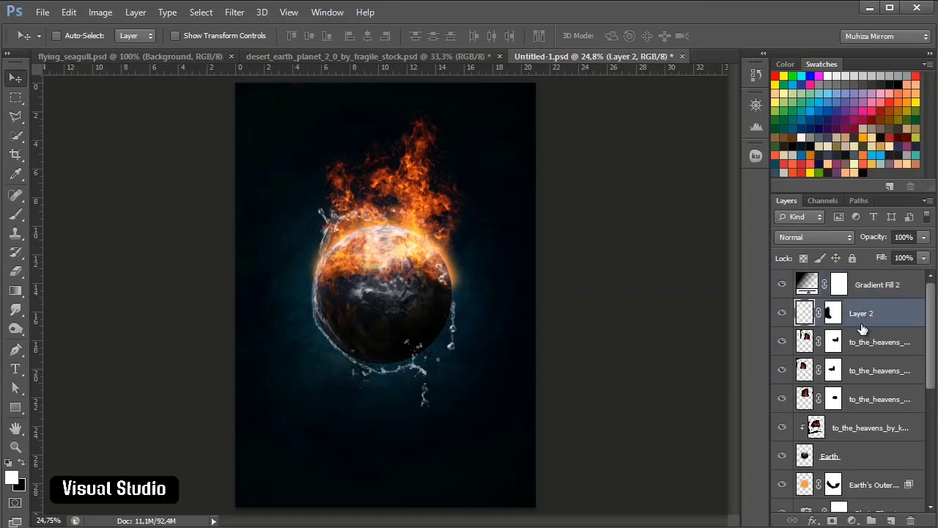
scroll(861, 330, down, 5)
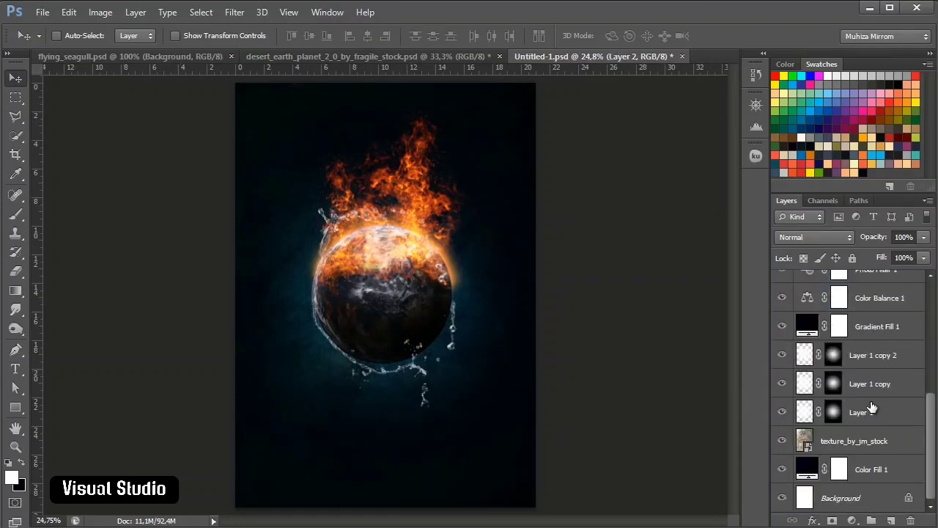
scroll(871, 408, up, 10)
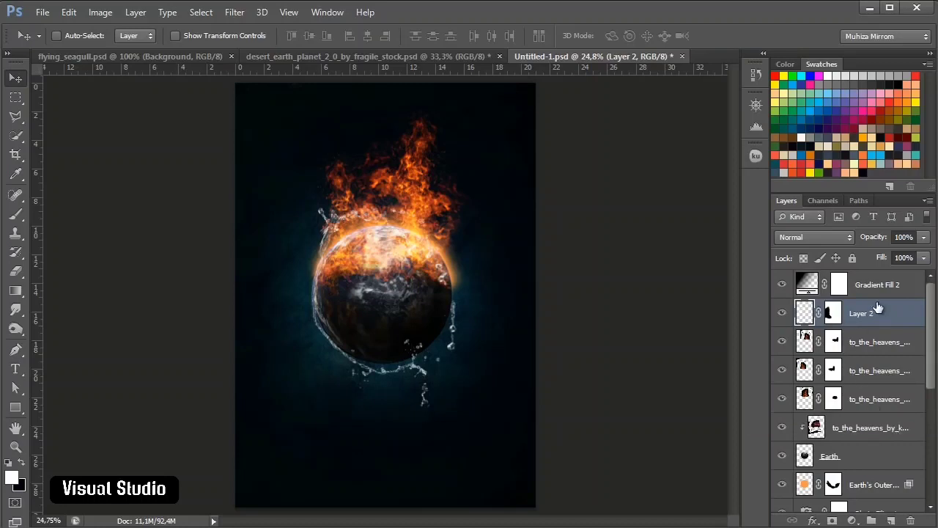
- Place a vertical guide at the poster's centre and add the white text EARTH DAY below the planet in 35 pt Gill Sans MT
click(877, 293)
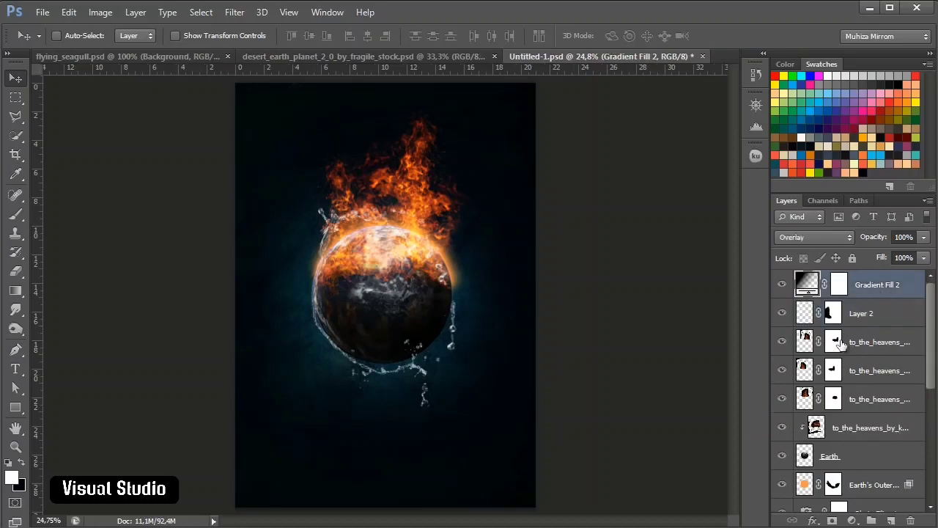
click(19, 374)
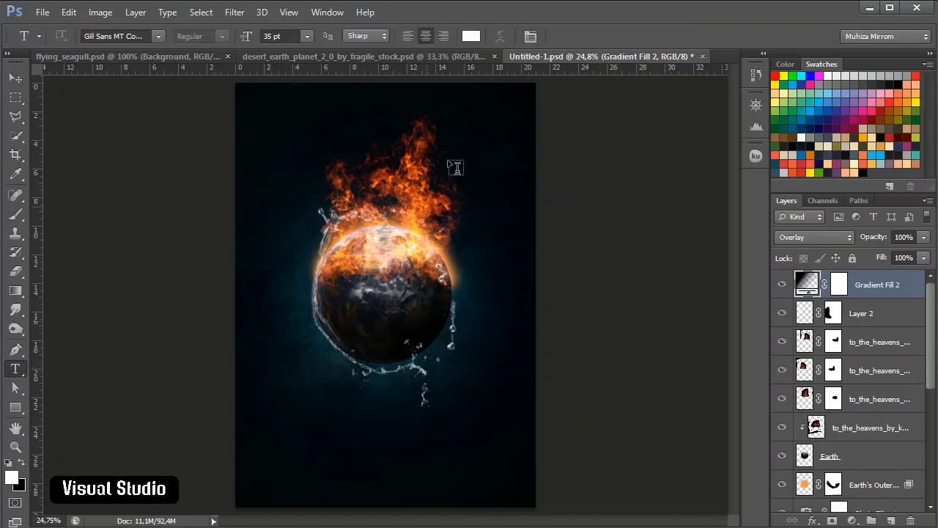
click(530, 36)
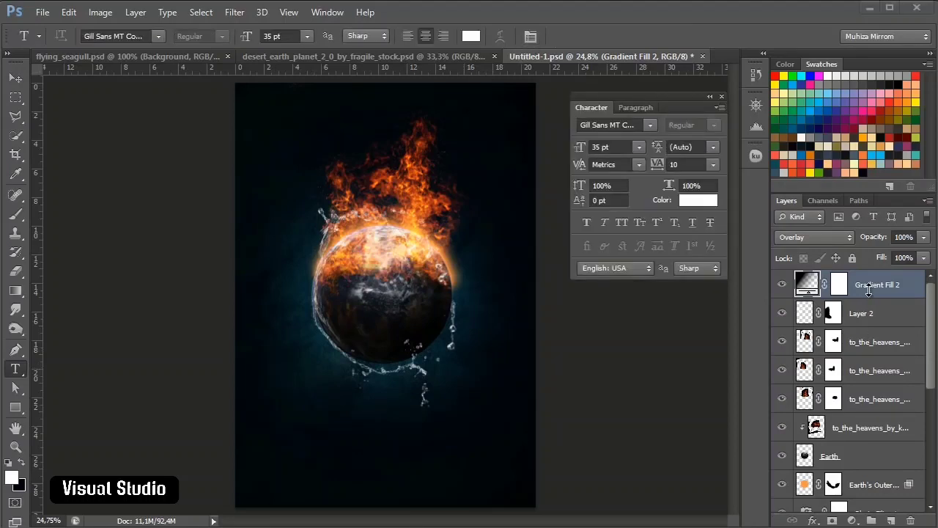
click(335, 440)
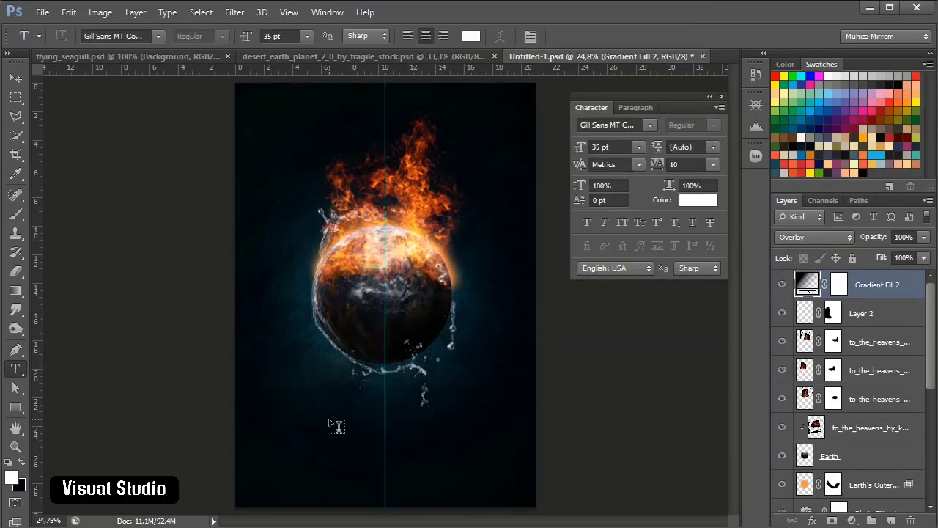
text(EARTH DAY)
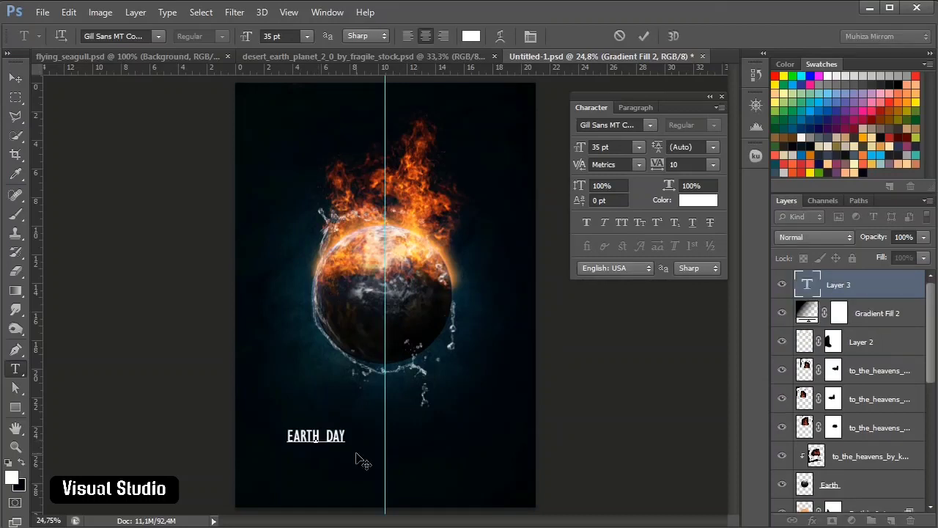
click(643, 38)
key(v)
drag(340, 439, 407, 447)
- Set the EARTH DAY text to 136 pt with -25 tracking and centre it on the guide, slightly lower on the poster
click(649, 126)
click(669, 140)
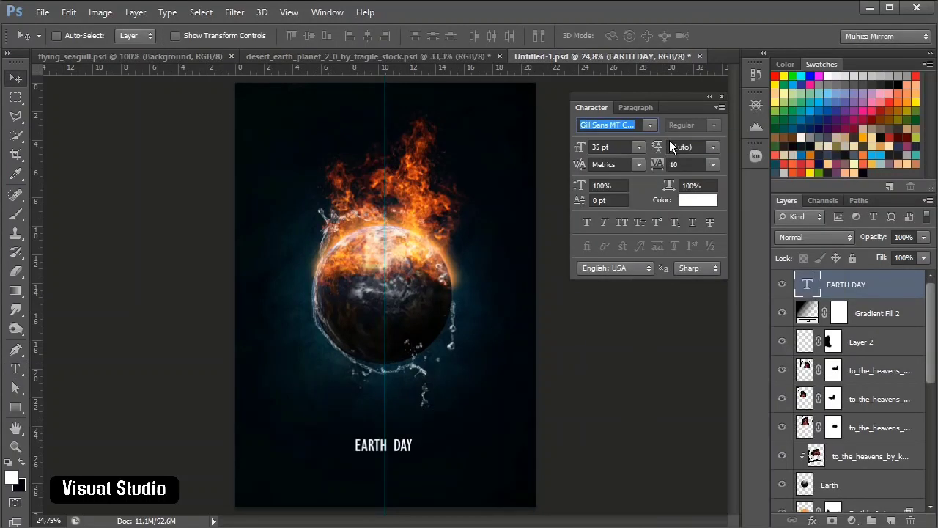
click(639, 147)
click(637, 393)
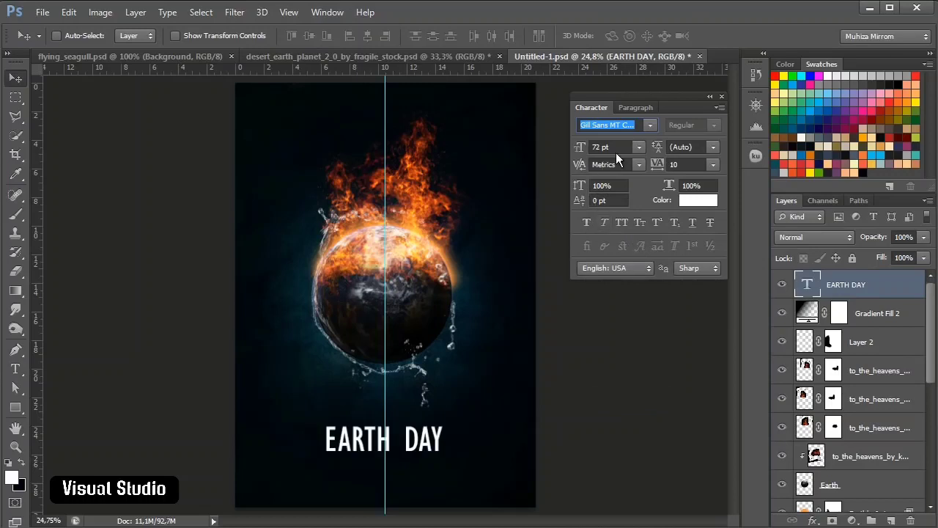
drag(618, 150, 592, 151)
drag(583, 151, 586, 152)
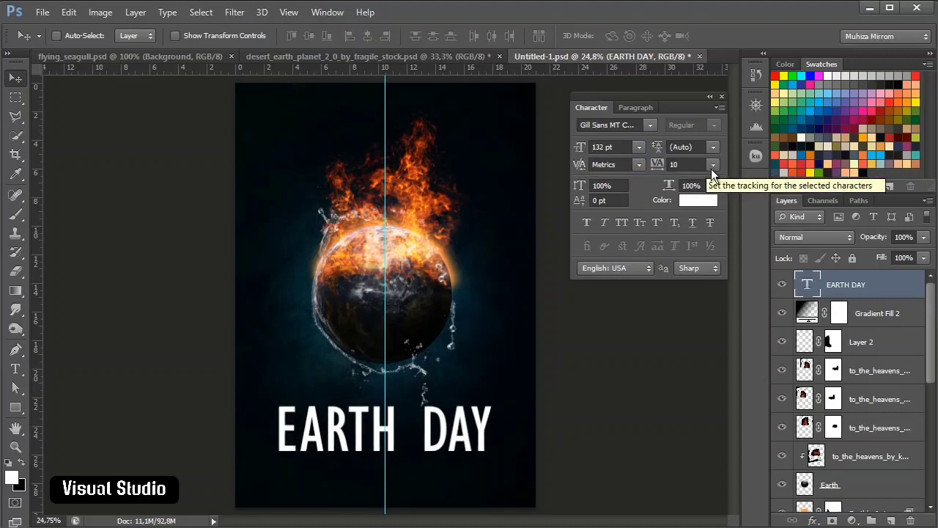
click(712, 165)
click(709, 230)
drag(592, 147, 624, 147)
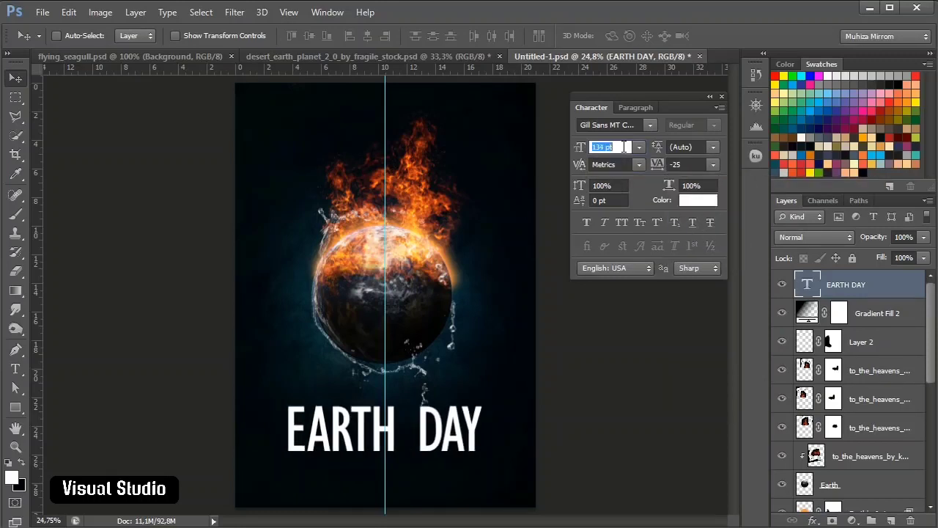
text(136)
key(Return)
drag(463, 433, 468, 446)
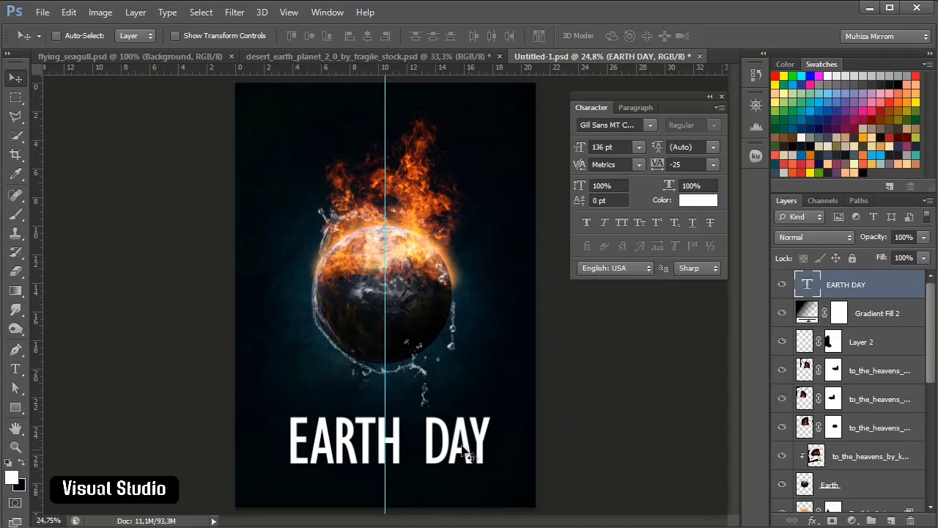
drag(443, 496, 440, 501)
- Group the layers from the water splash down to the Earth's outer glow and toggle the group's visibility to check it
click(862, 344)
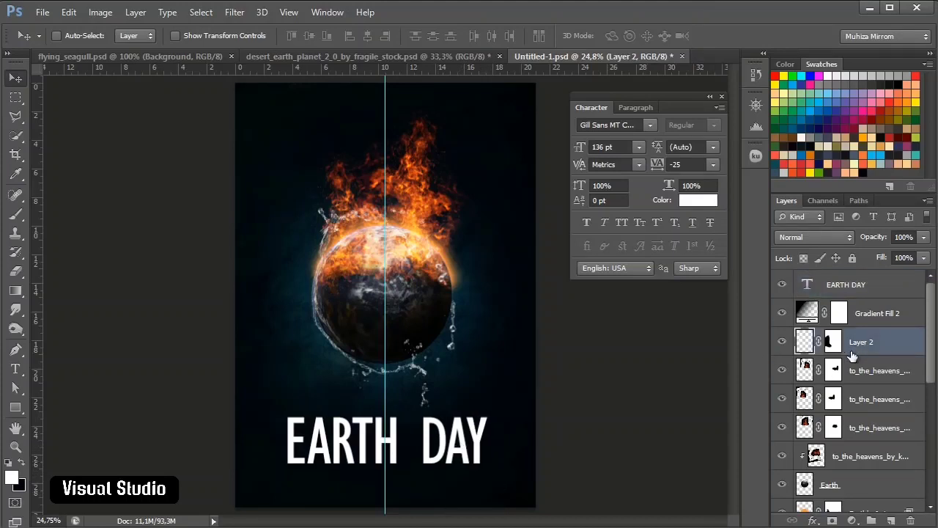
scroll(858, 359, down, 5)
shift+click(881, 373)
scroll(880, 374, up, 5)
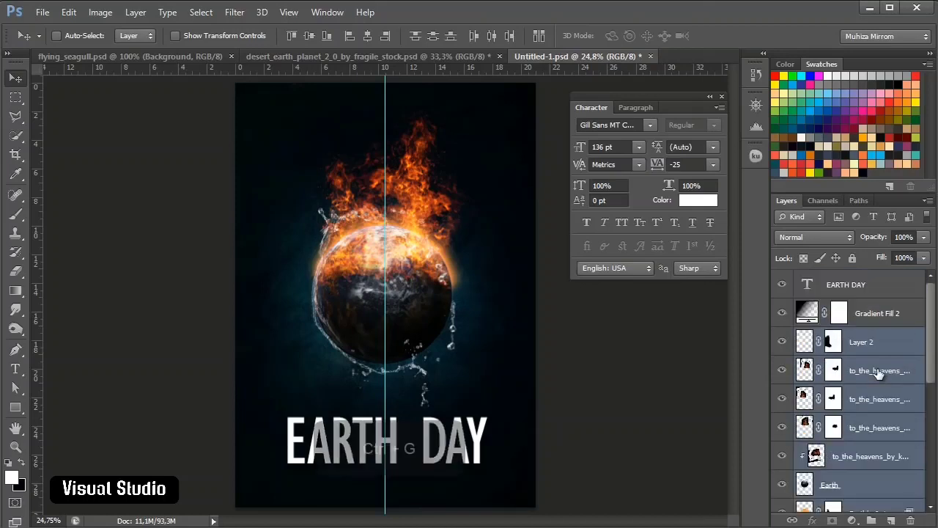
key(ctrl+g)
click(783, 336)
click(783, 335)
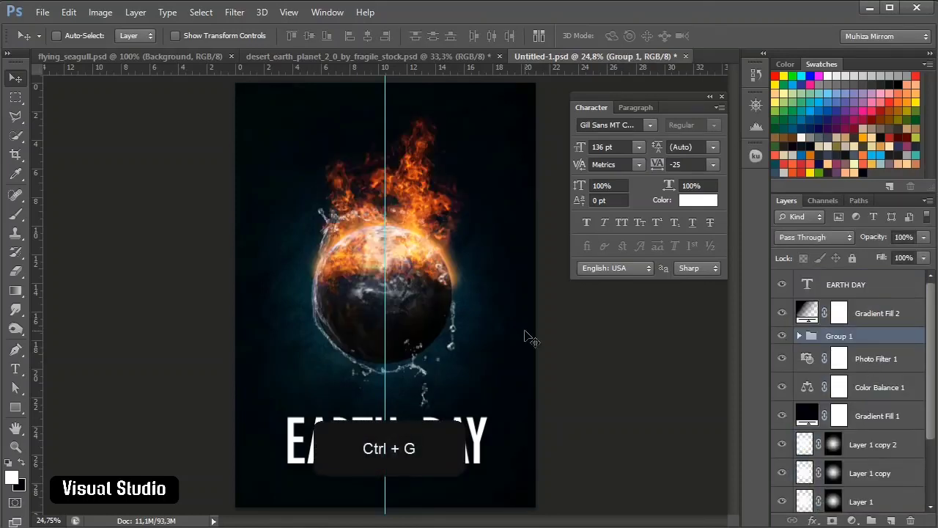
- Scale the grouped burning Earth to 95% and nudge it slightly up on the poster
key(ctrl+t)
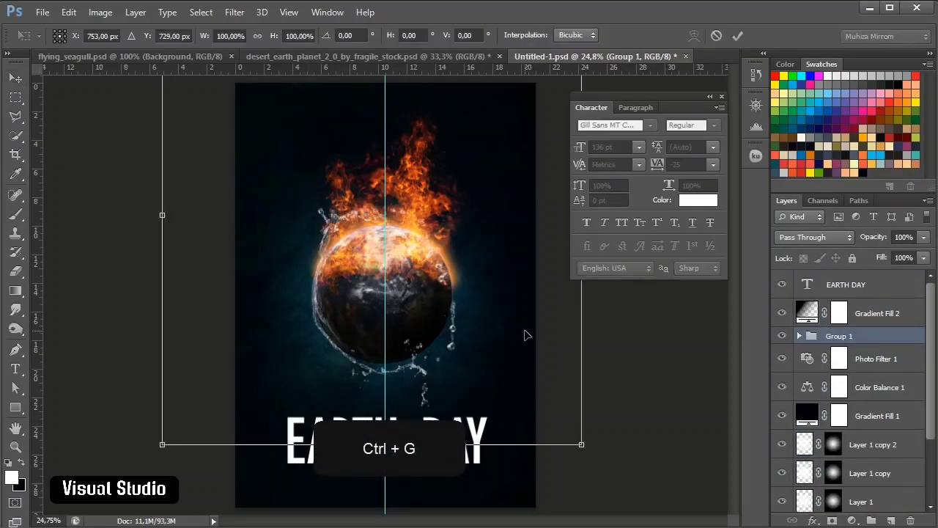
click(233, 36)
scroll(234, 36, down, 3)
scroll(238, 33, down, 2)
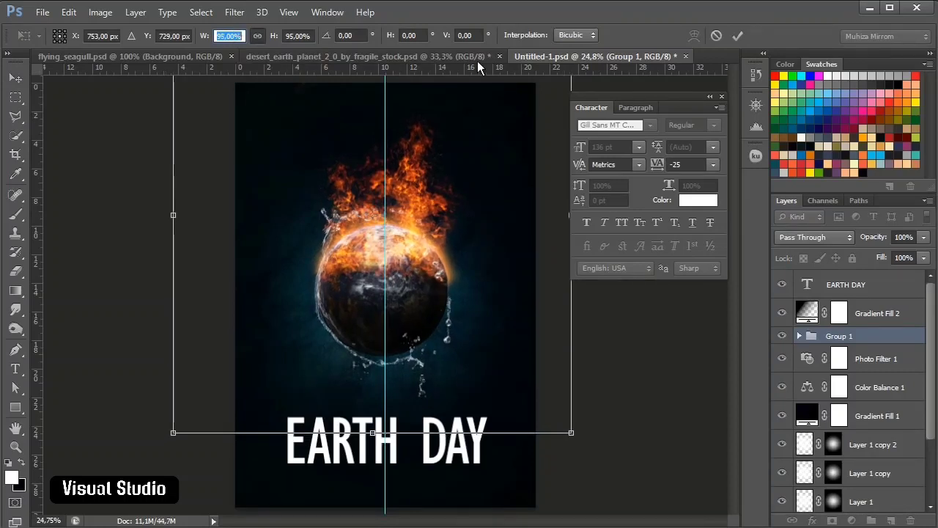
key(Return)
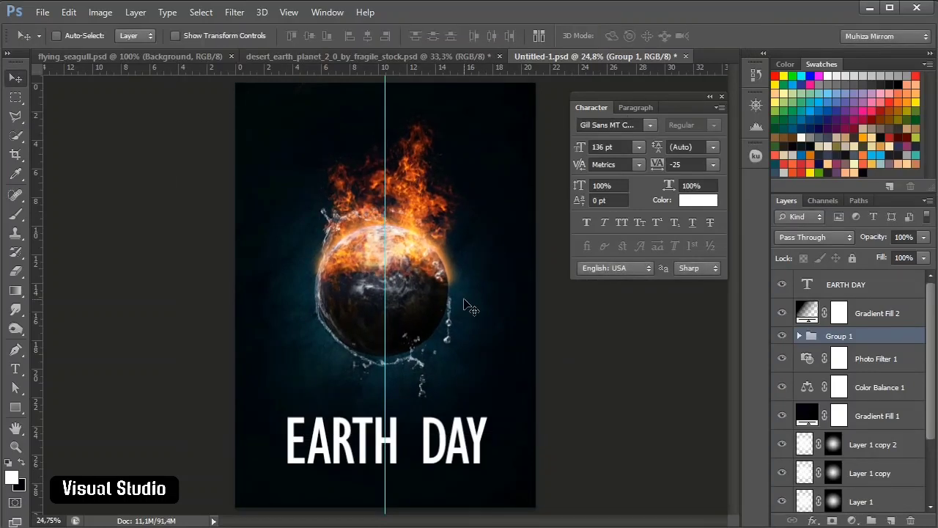
key(shift+Up)
key(shift+Up)
key(shift+Up)
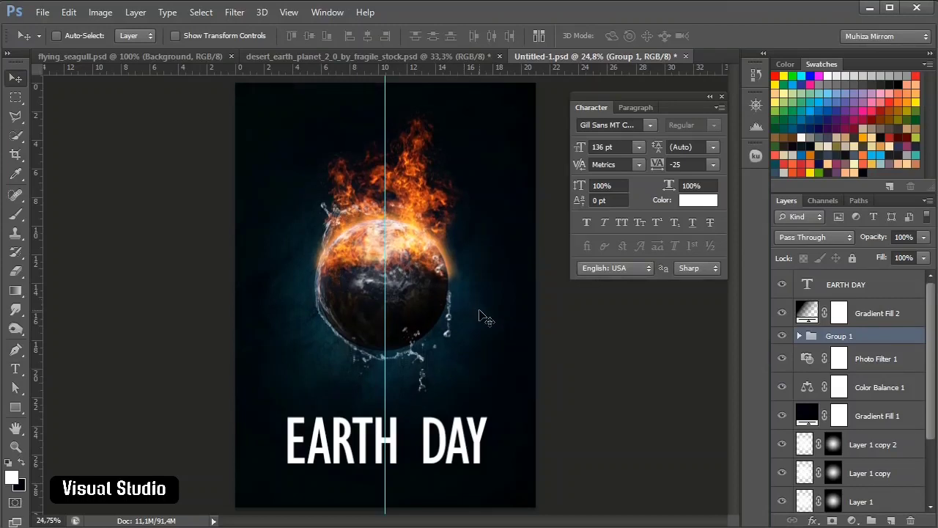
- Nudge the EARTH DAY text slightly up
click(807, 293)
key(shift+Up)
key(shift+Up)
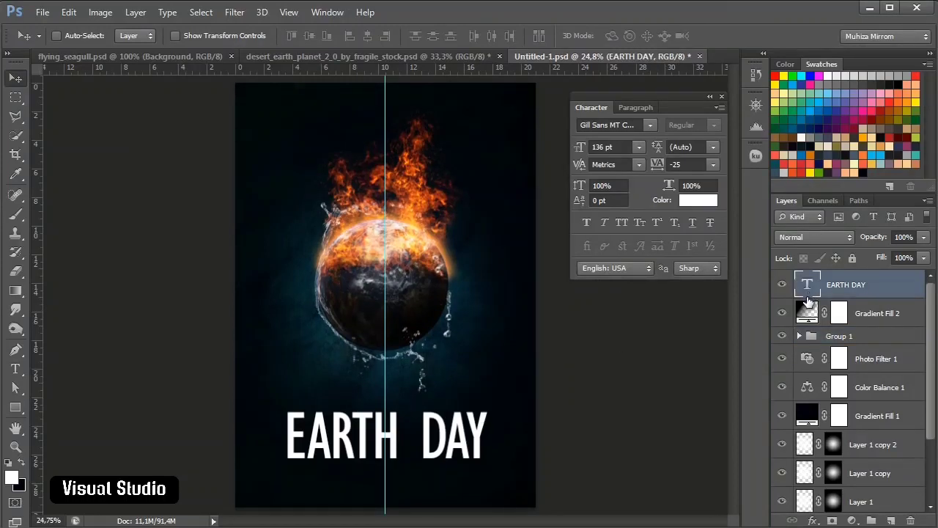
key(shift+Up)
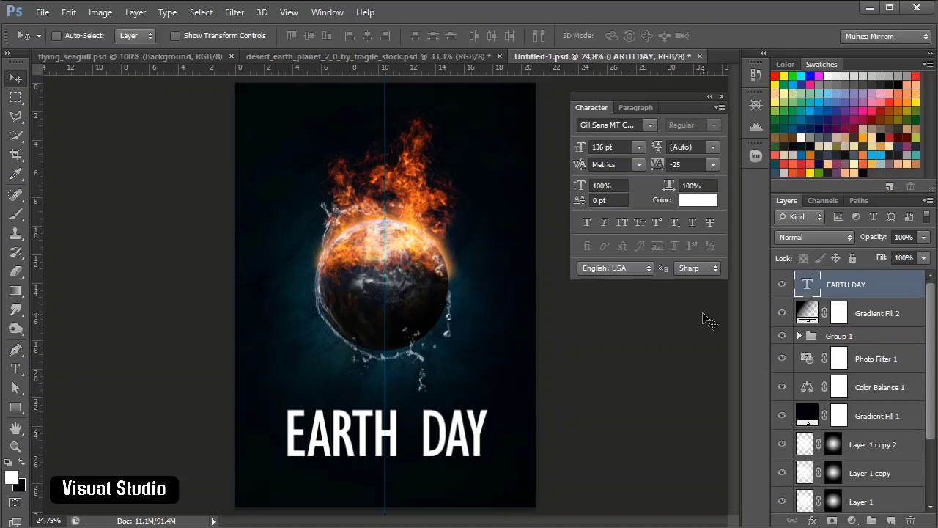
- Add a Gradient Overlay to the EARTH DAY text layer and load the Silver preset in its gradient
key(z)
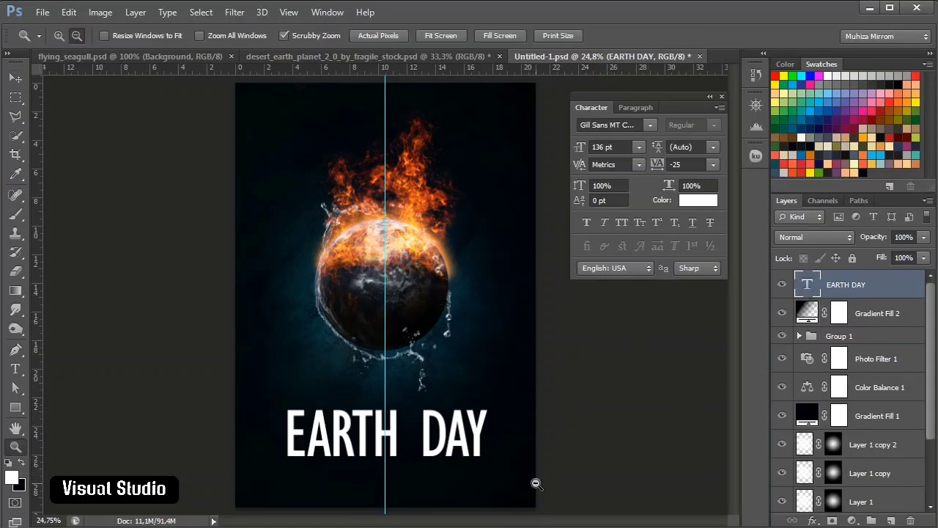
alt+click(469, 457)
click(309, 265)
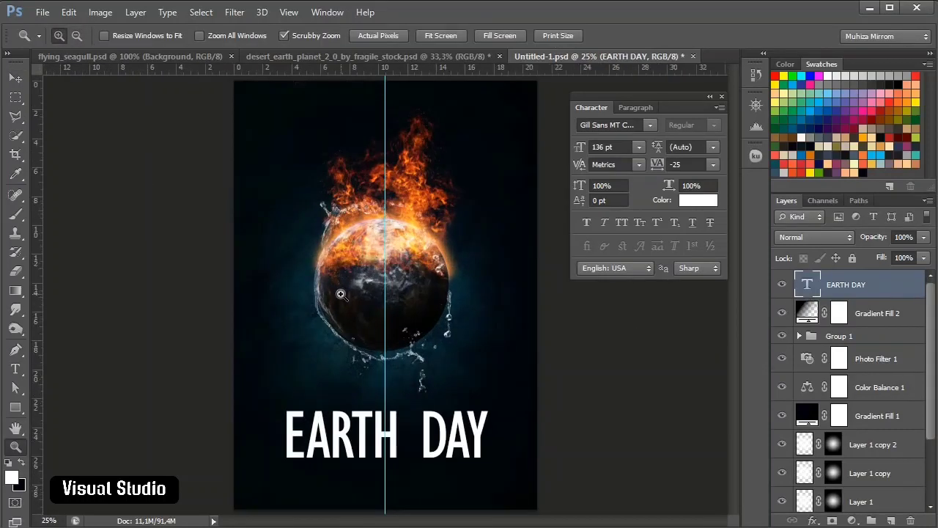
click(379, 282)
key(v)
drag(452, 522, 472, 517)
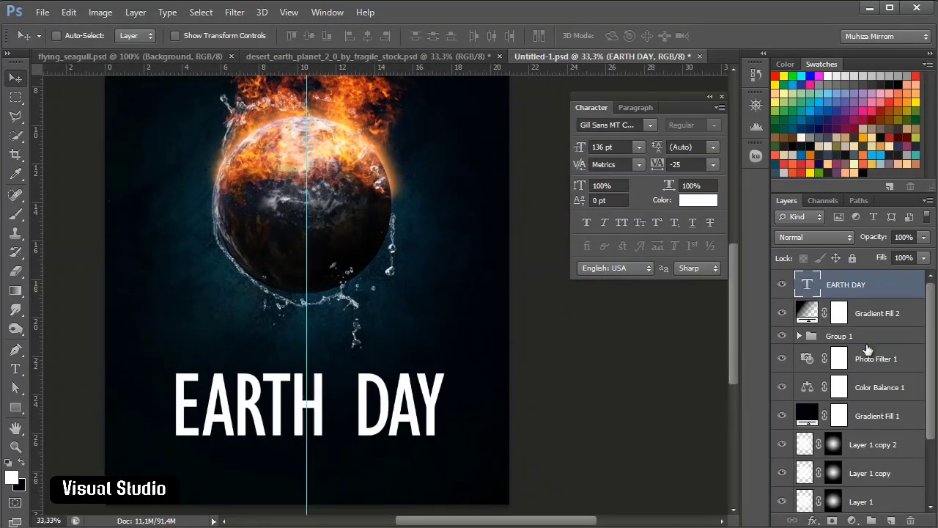
double_click(914, 290)
drag(599, 86, 616, 77)
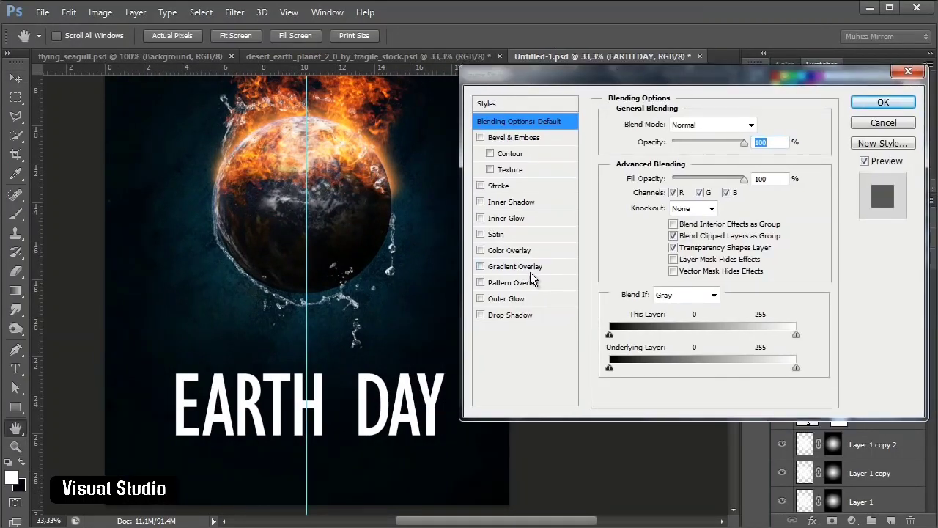
click(520, 267)
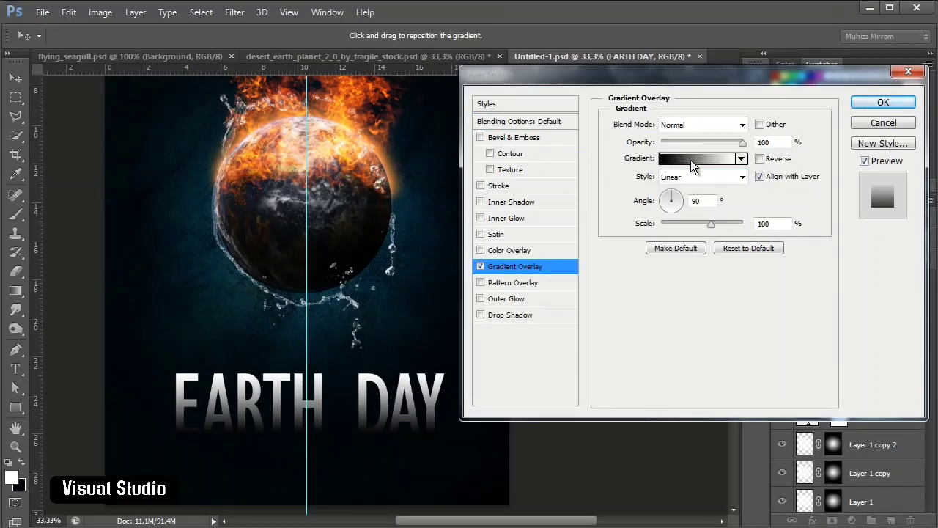
click(691, 160)
drag(538, 70, 636, 60)
scroll(646, 143, down, 3)
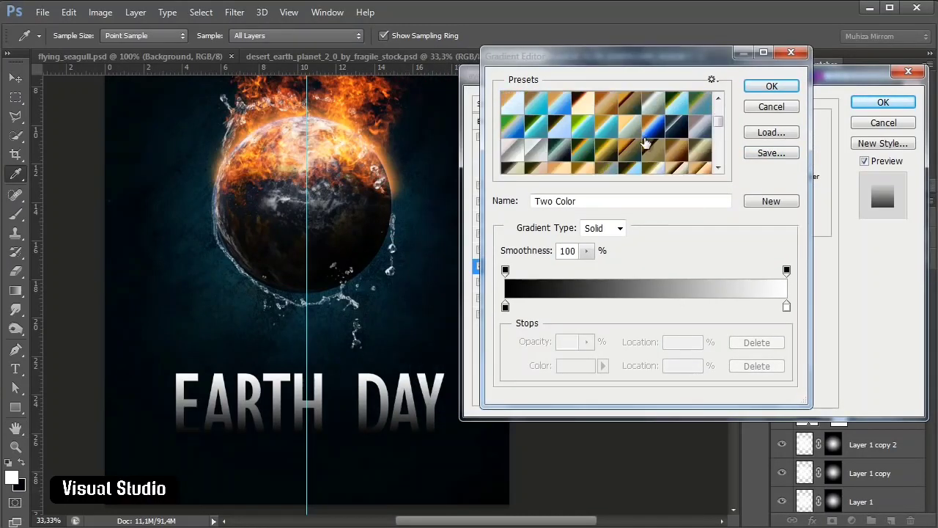
scroll(646, 143, down, 6)
click(538, 126)
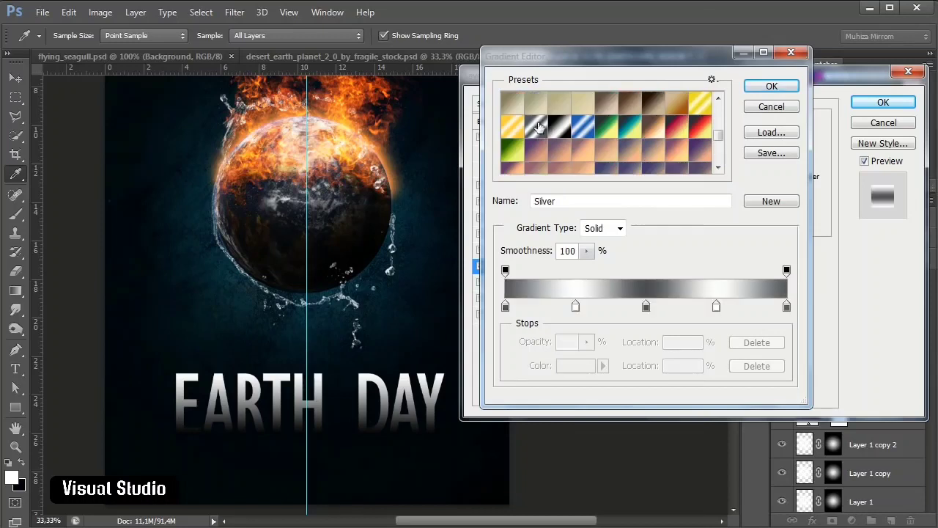
- Remove the gradient's grey middle stop and first white stop, and move the remaining white stop to the centre
drag(646, 306, 652, 444)
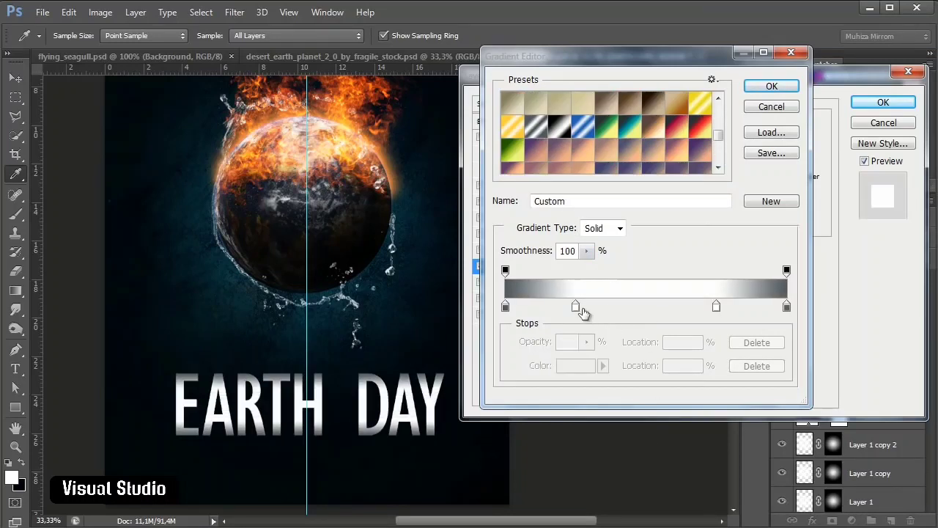
drag(575, 308, 591, 352)
drag(716, 308, 646, 307)
- Check the hex colours of the gradient's first, middle and last stops and accept the gradient
click(505, 307)
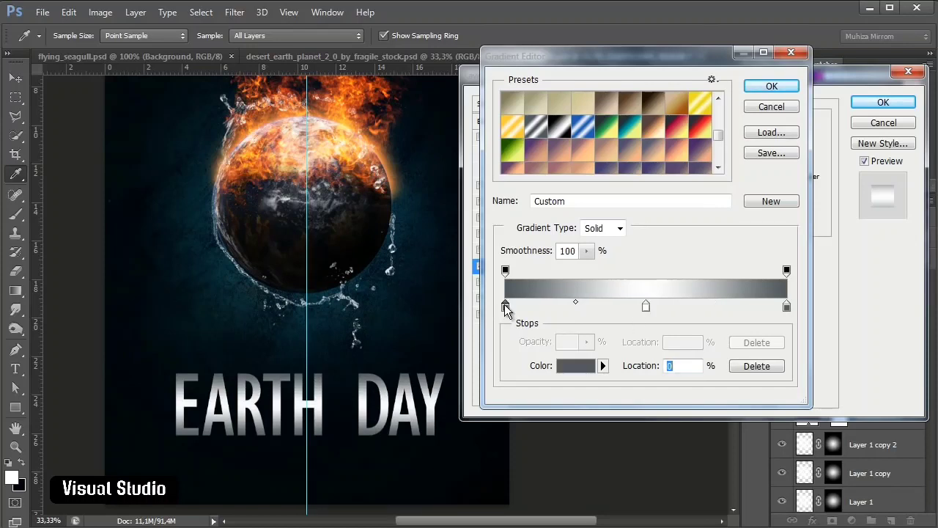
click(577, 366)
double_click(699, 351)
click(736, 138)
click(646, 308)
click(577, 367)
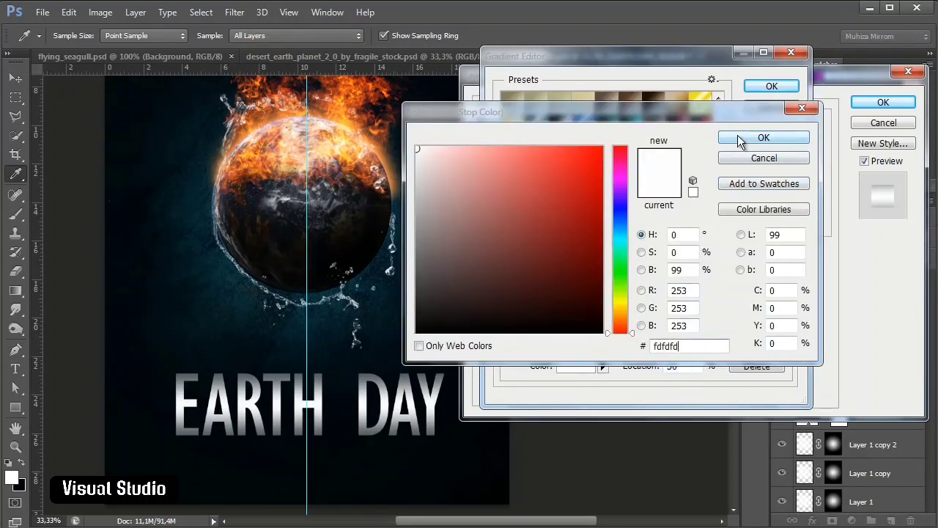
click(740, 138)
click(787, 307)
click(566, 366)
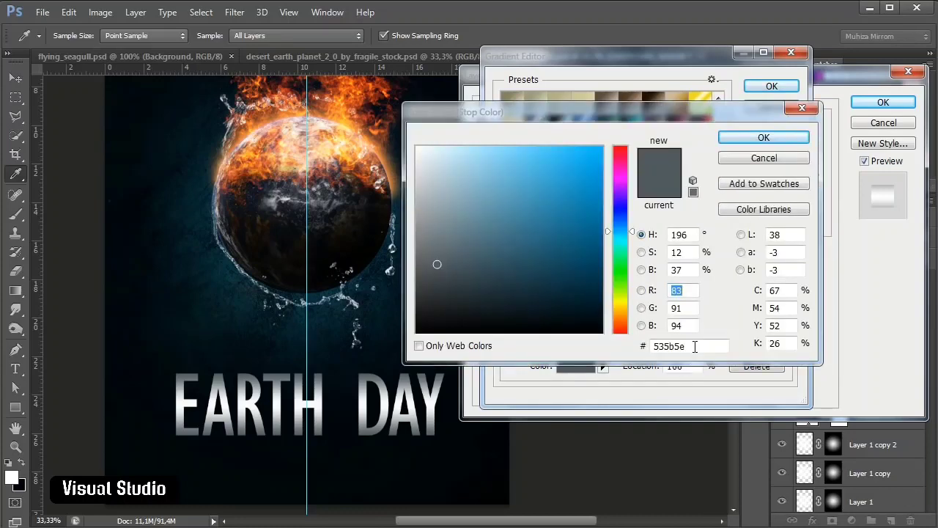
click(728, 138)
click(771, 88)
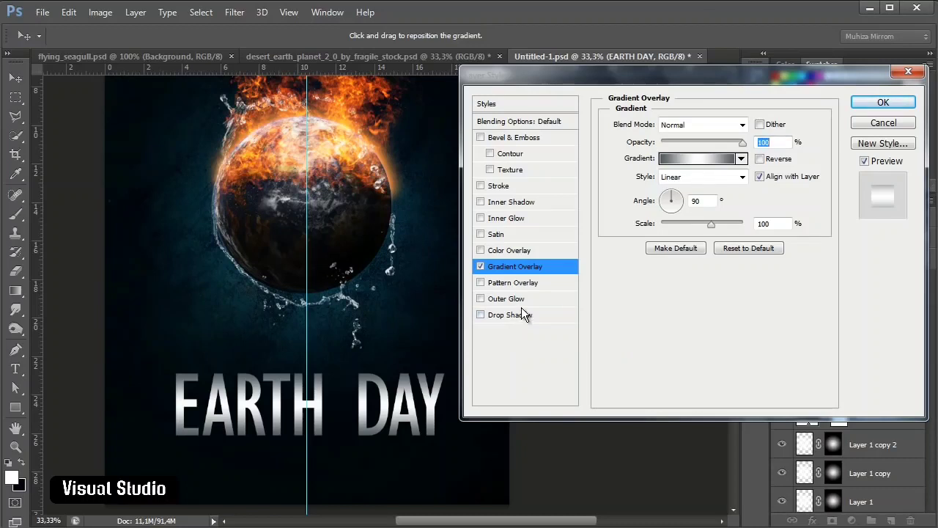
- Add a Drop Shadow to the title with 5 px distance, 8 px size and a higher opacity, and apply the layer style
click(479, 314)
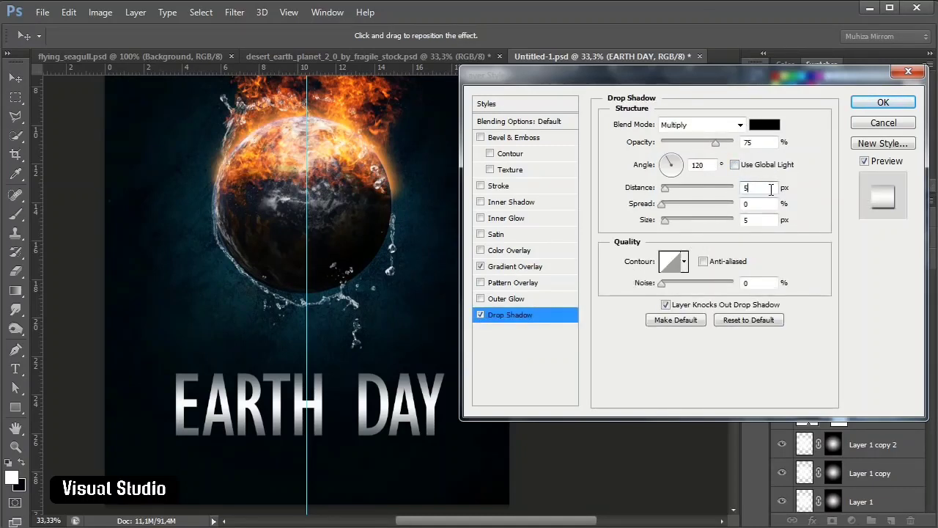
click(762, 220)
scroll(762, 220, up, 1)
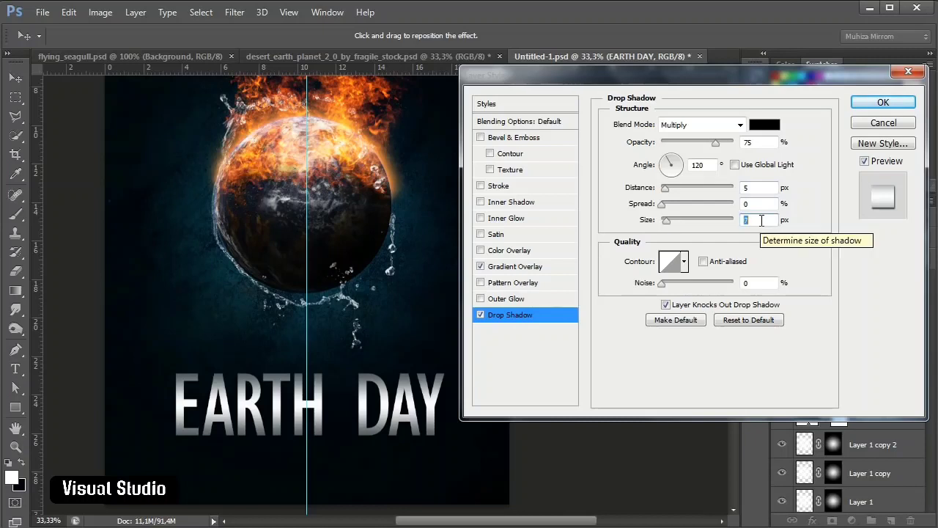
click(765, 144)
scroll(765, 145, up, 1)
drag(721, 159, 731, 149)
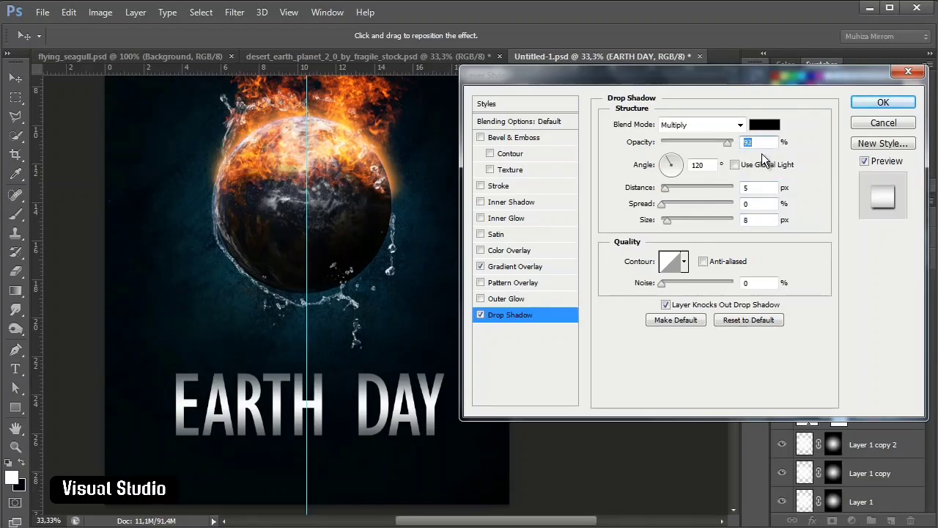
key(Down)
key(Down)
key(Down)
key(Down)
key(Down)
key(Down)
key(Down)
key(Down)
click(883, 102)
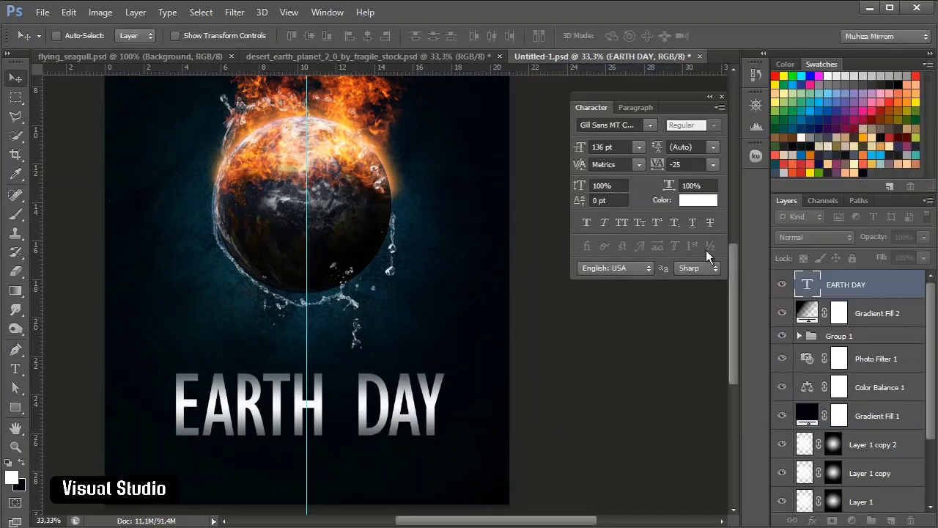
- Open the tree PNG and bring the tree into the poster directly above the Gradient Fill 2 layer
drag(535, 523, 522, 522)
scroll(542, 445, down, 5)
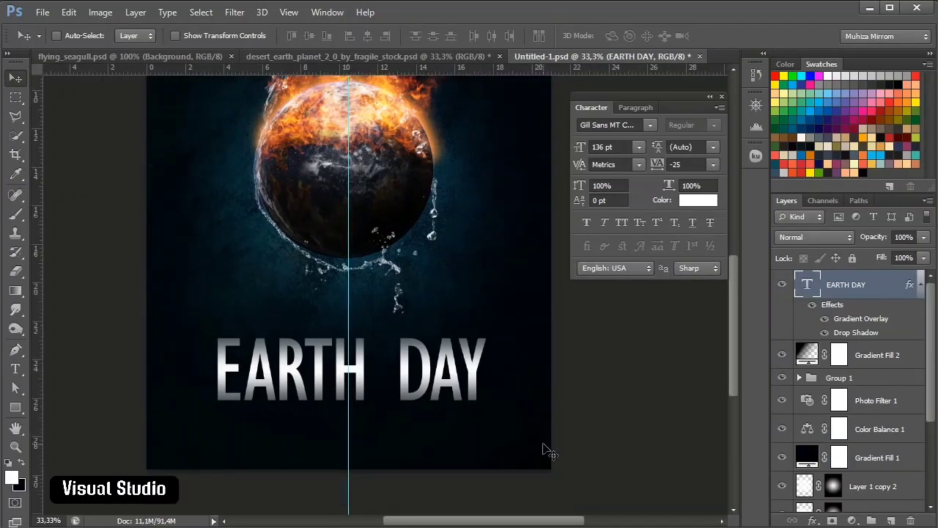
click(920, 285)
click(867, 313)
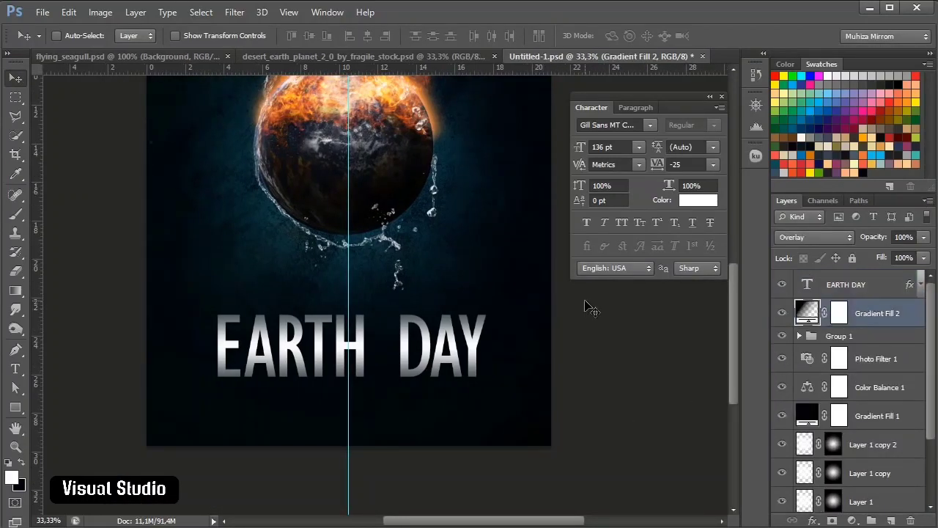
click(43, 12)
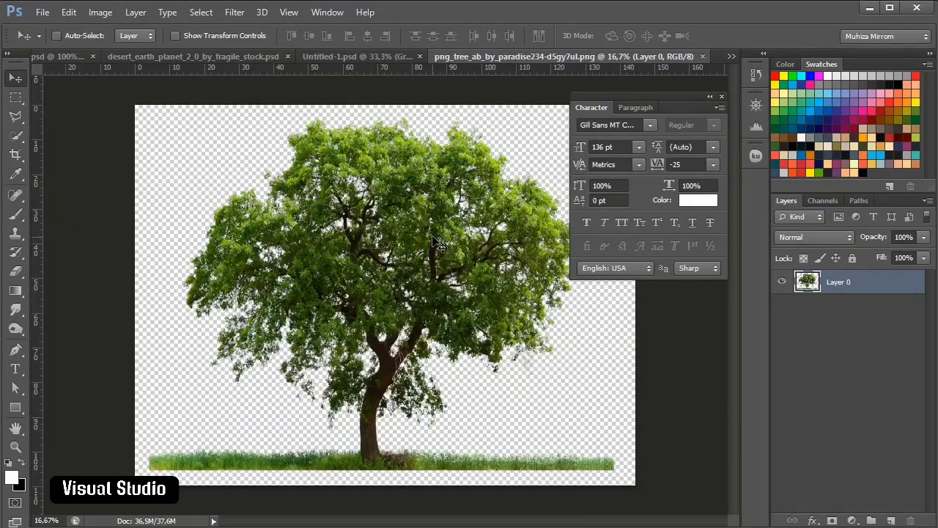
drag(438, 244, 401, 232)
- Scale the tree to 10% and move it between the words EARTH and DAY
key(ctrl+t)
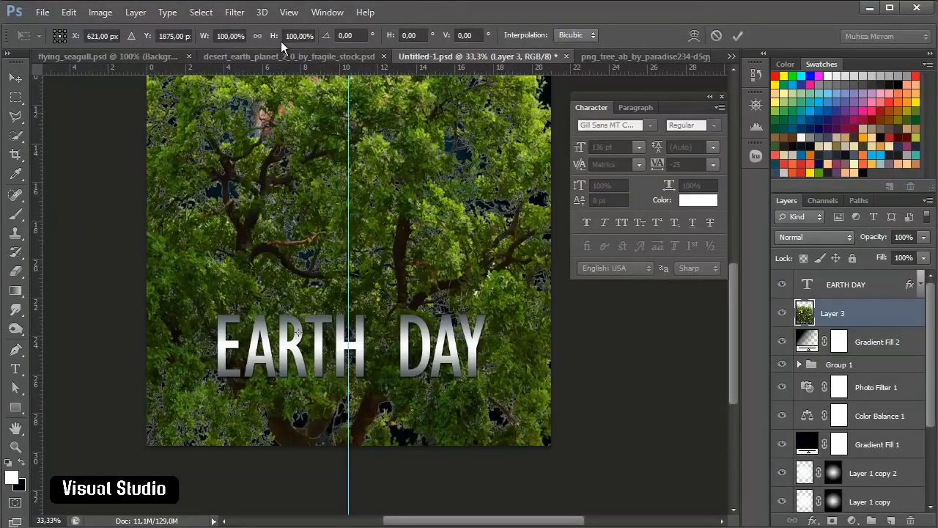
drag(207, 45, 147, 64)
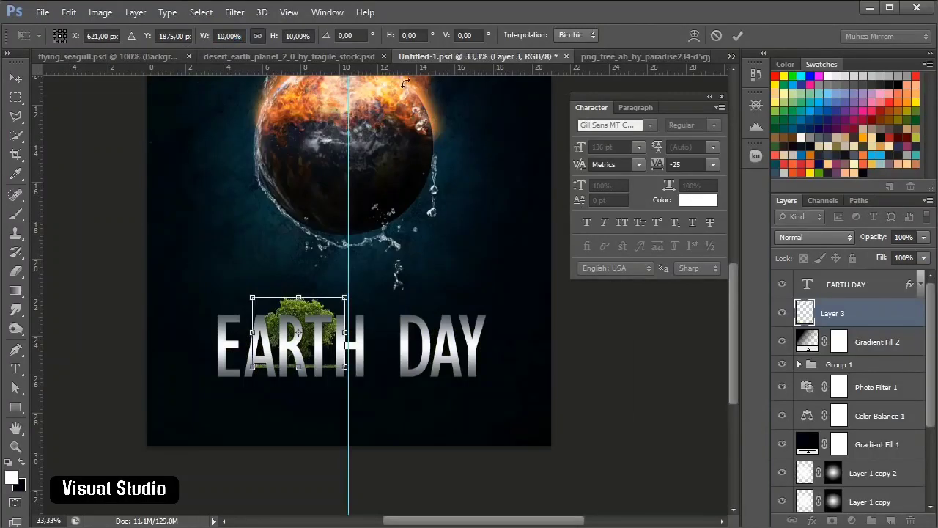
click(738, 35)
drag(329, 317, 414, 317)
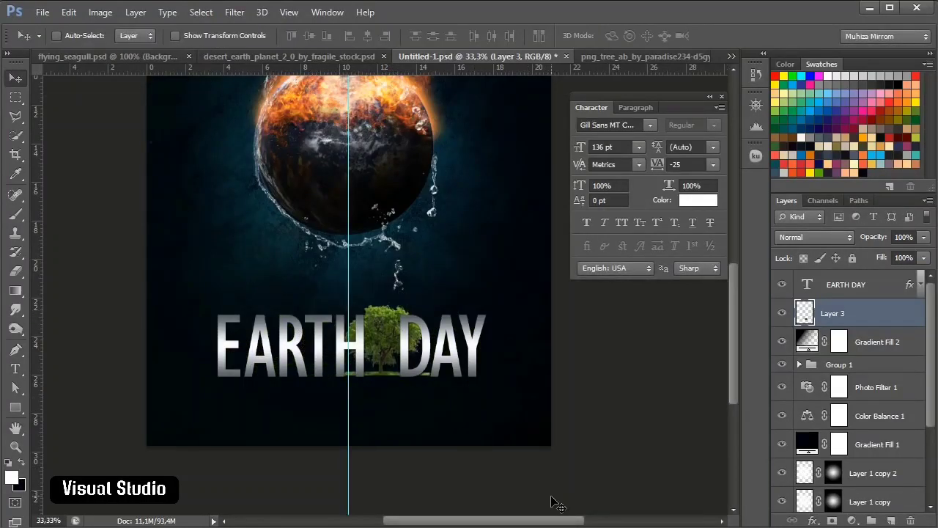
- Scale the tree to 97% and shift it slightly down to line up with the title's baseline
key(ctrl+t)
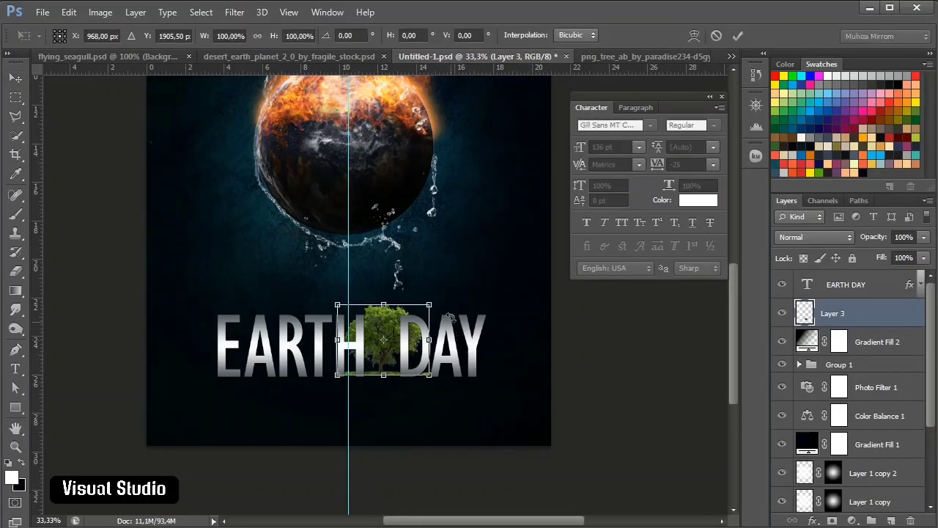
click(229, 34)
key(Down)
key(Down)
key(Down)
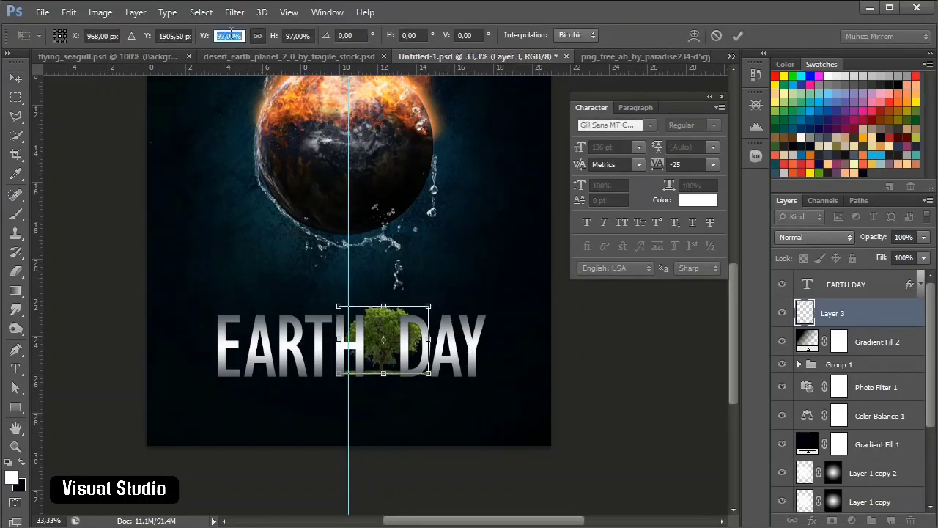
click(737, 36)
drag(540, 327, 543, 333)
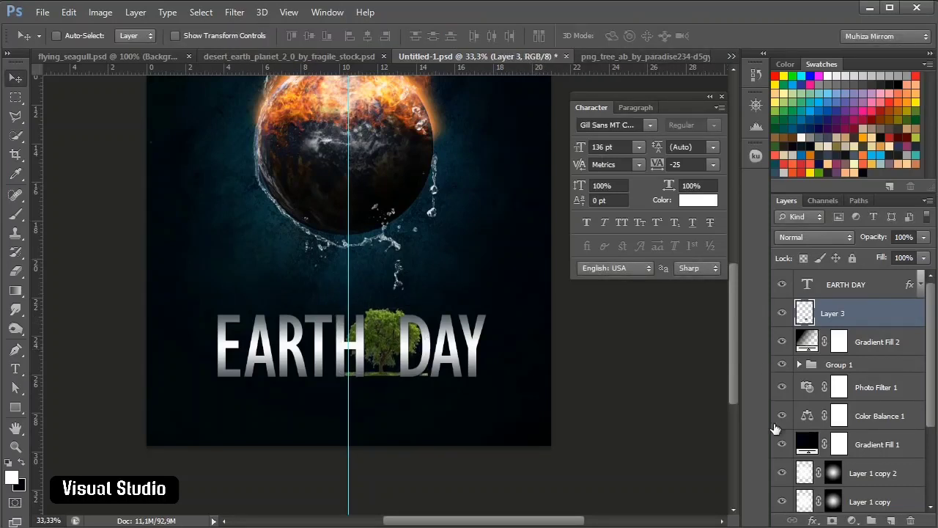
- Add a layer mask to the tree and paint out both ends of its grass strip with an 80 px black brush
click(832, 520)
key(z)
click(345, 398)
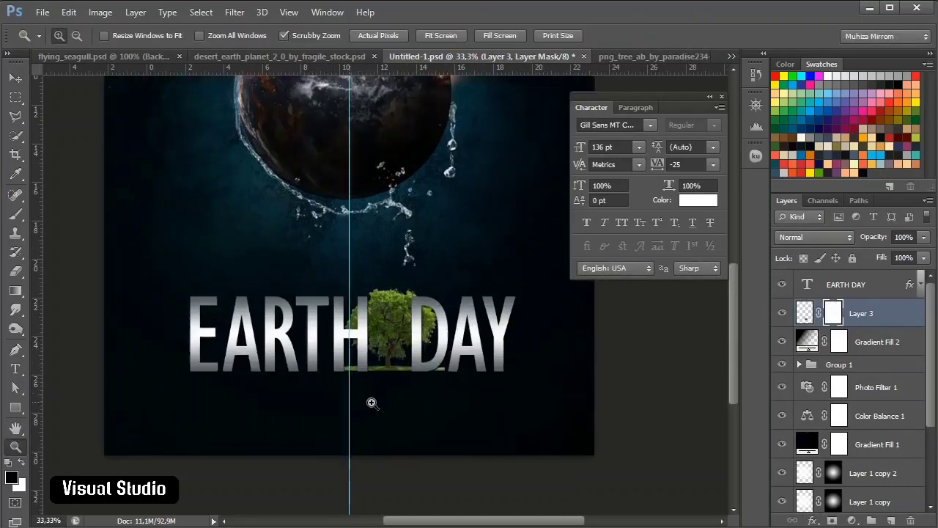
key(b)
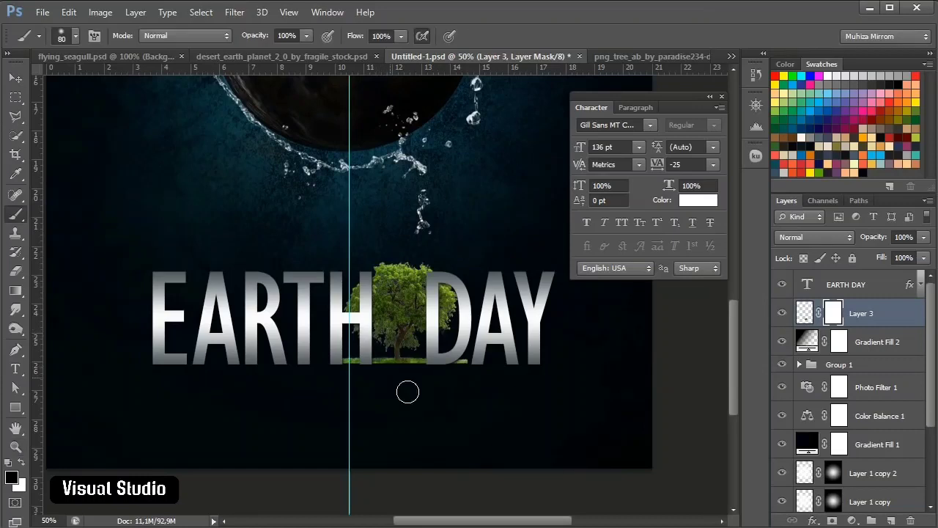
drag(478, 367, 431, 358)
mouse_move(330, 377)
mouse_down()
mouse_move(350, 376)
mouse_move(361, 359)
mouse_up()
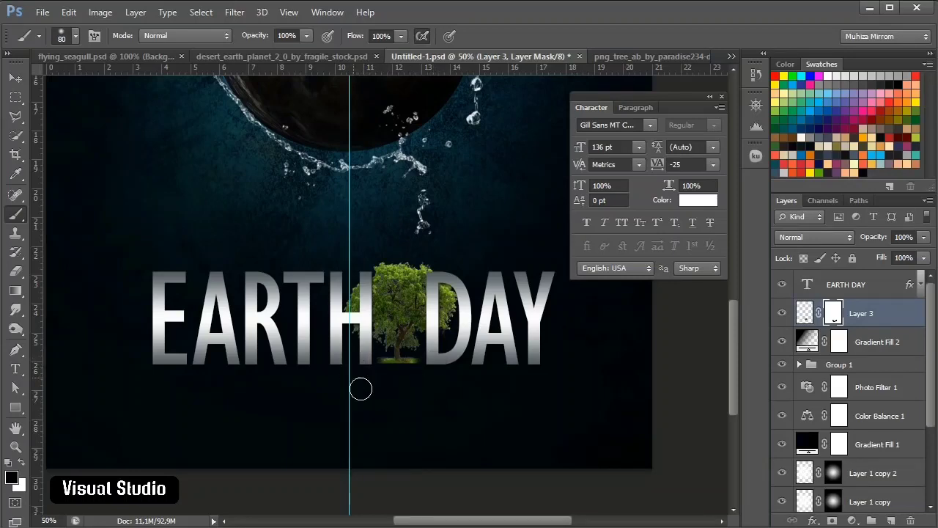
- Fade out the grass at the tree's base by applying a linear gradient upward on its layer mask
click(16, 292)
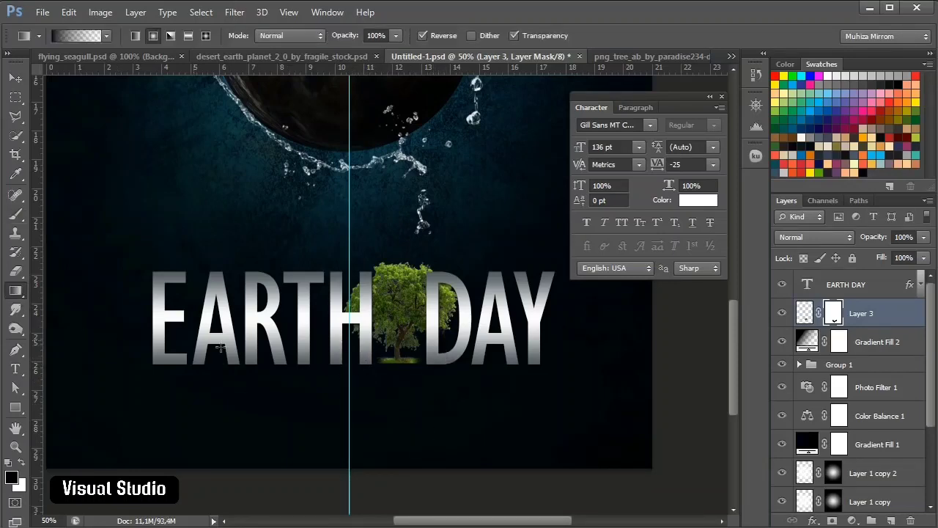
drag(407, 385, 396, 323)
key(ctrl+z)
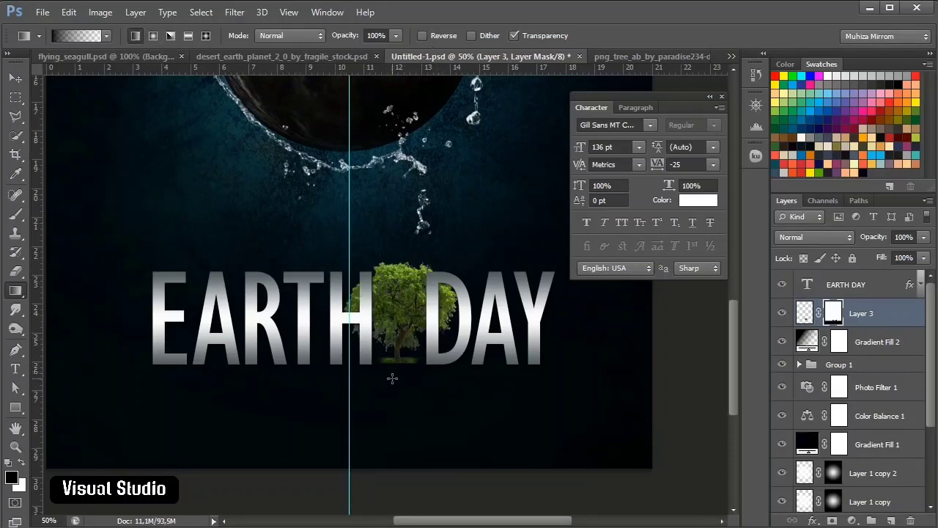
drag(392, 379, 394, 346)
key(b)
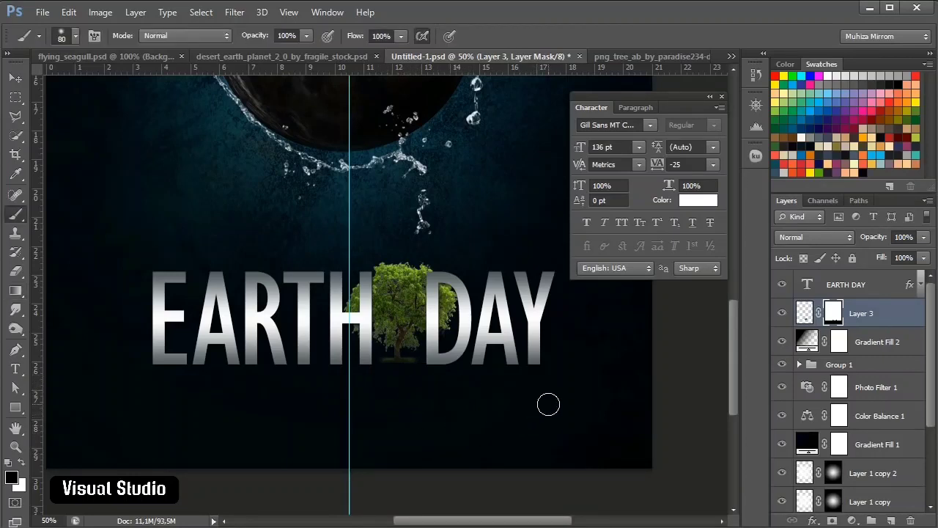
- Touch up the tree's mask around the trunk base with the 80 px white brush and close the Character panel
key(v)
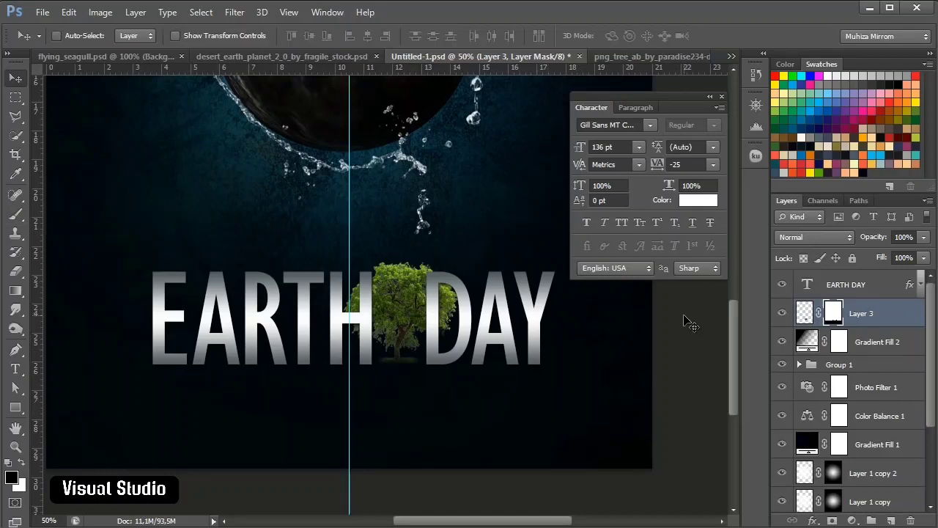
click(15, 446)
click(455, 402)
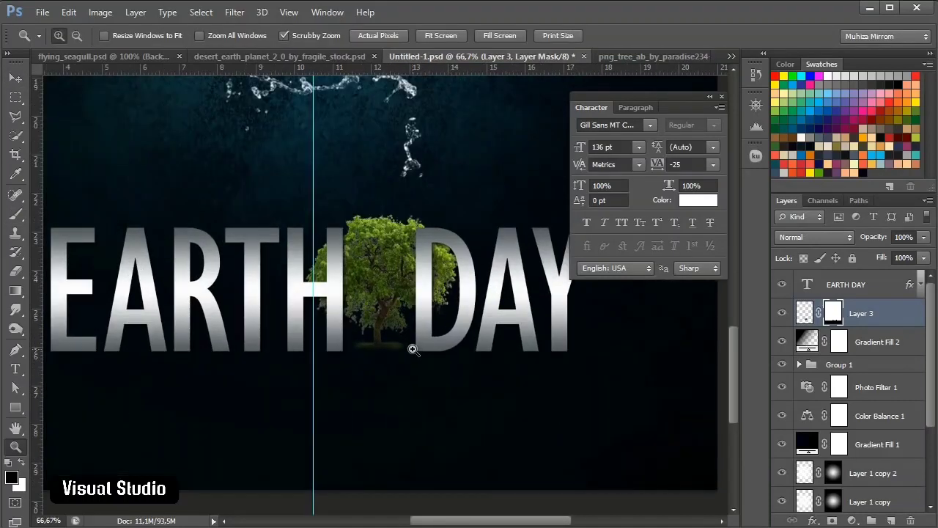
key(b)
click(21, 462)
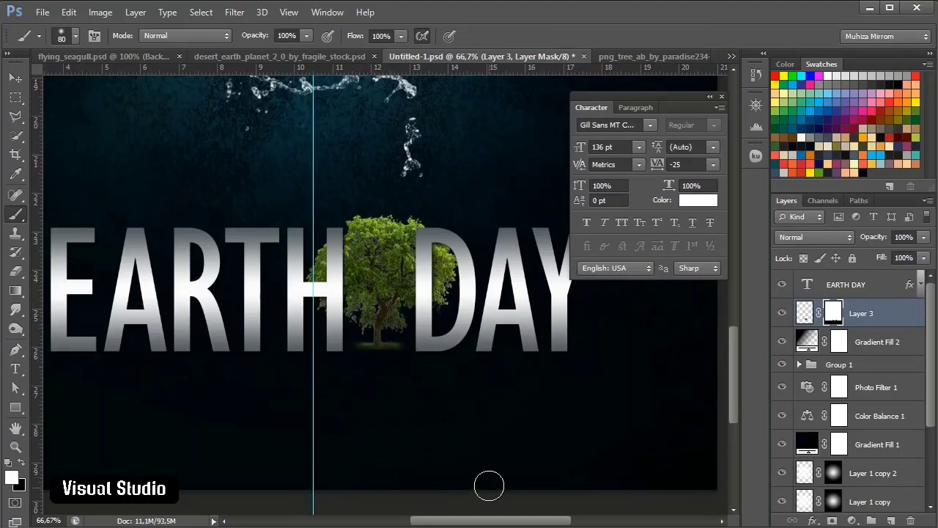
key(v)
click(722, 98)
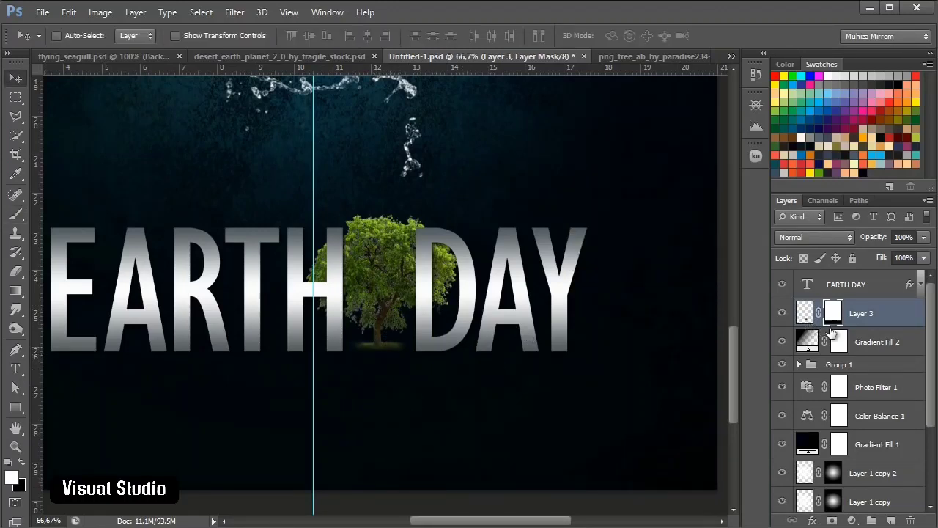
- Add a Color Balance adjustment above the tree and clip it to the tree layer
click(852, 521)
click(843, 355)
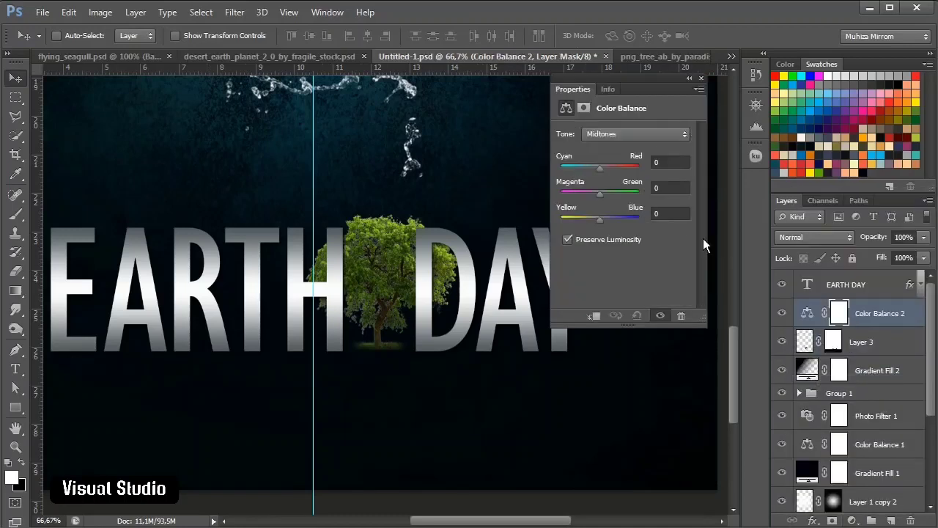
click(595, 317)
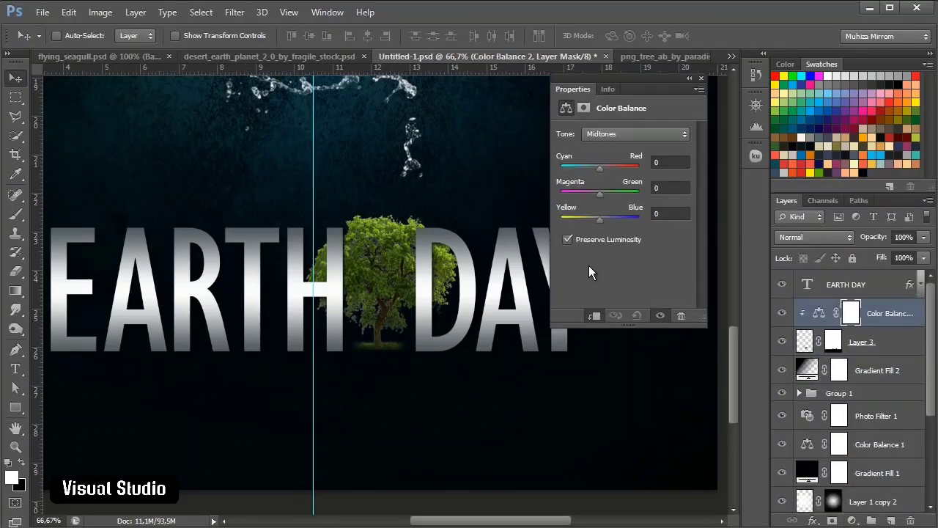
- Set the tree's Color Balance midtones to Cyan/Red 0, Magenta/Green +31 and Yellow/Blue +31
click(672, 162)
text(+6)
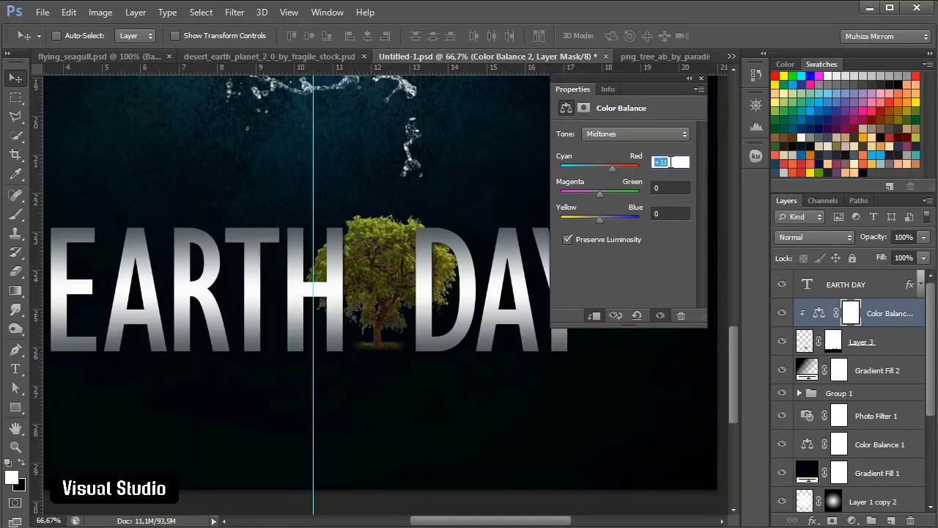
text(0)
click(674, 187)
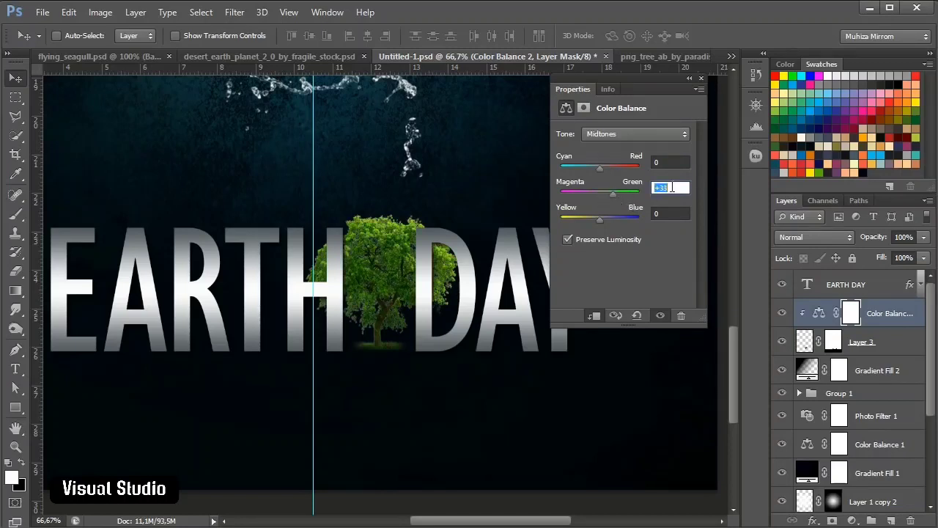
click(666, 212)
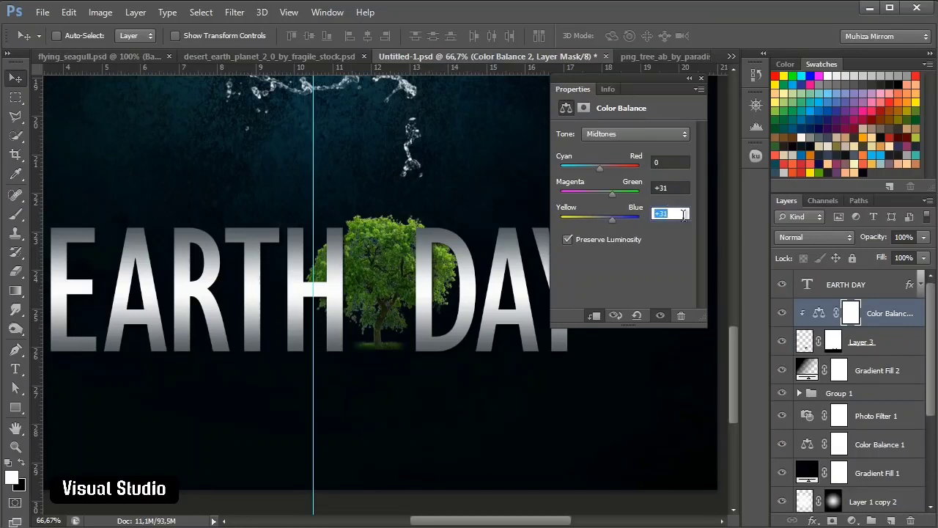
- Set the tree's Color Balance shadows to Cyan/Red +6, Magenta/Green +26 and Yellow/Blue +17
click(644, 137)
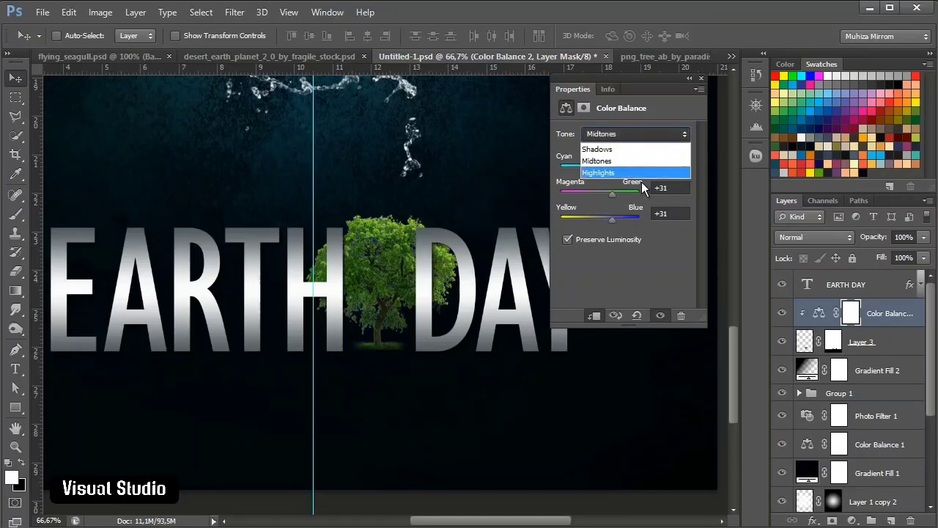
click(623, 150)
click(672, 164)
scroll(672, 164, up, 2)
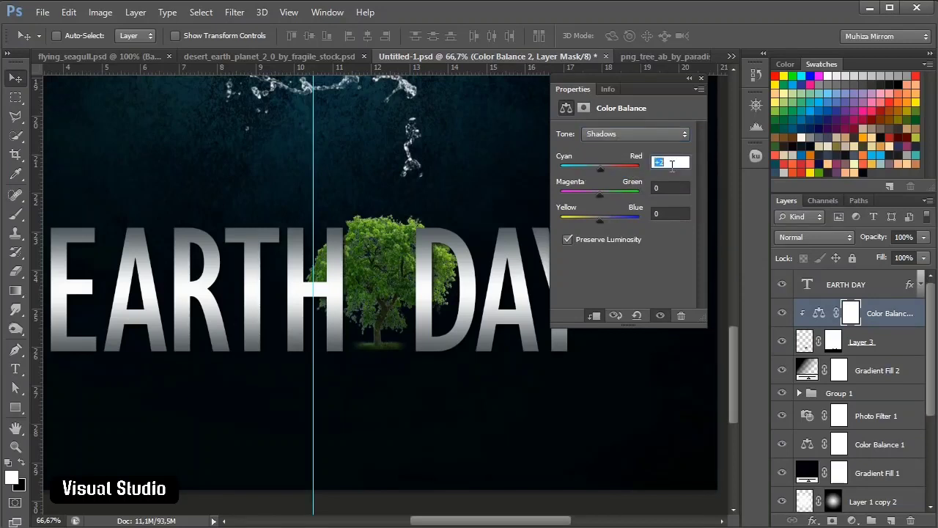
click(671, 190)
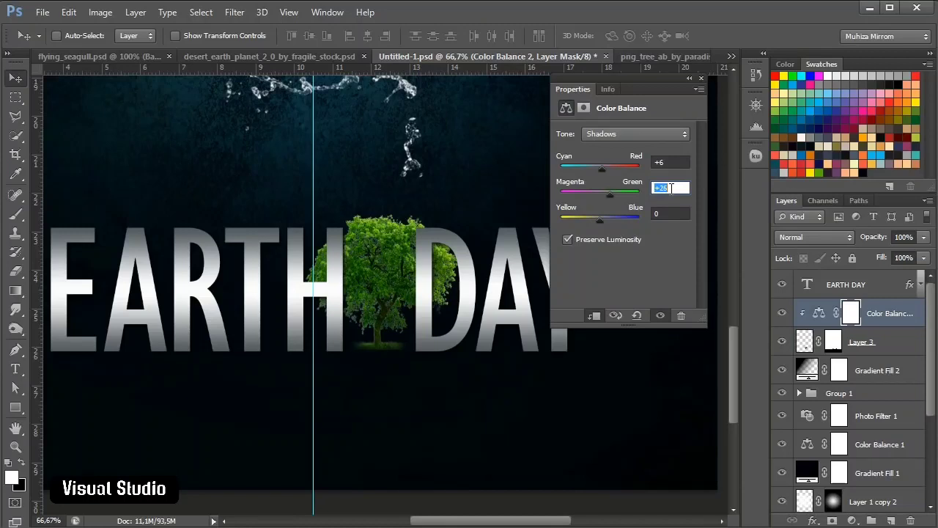
click(670, 214)
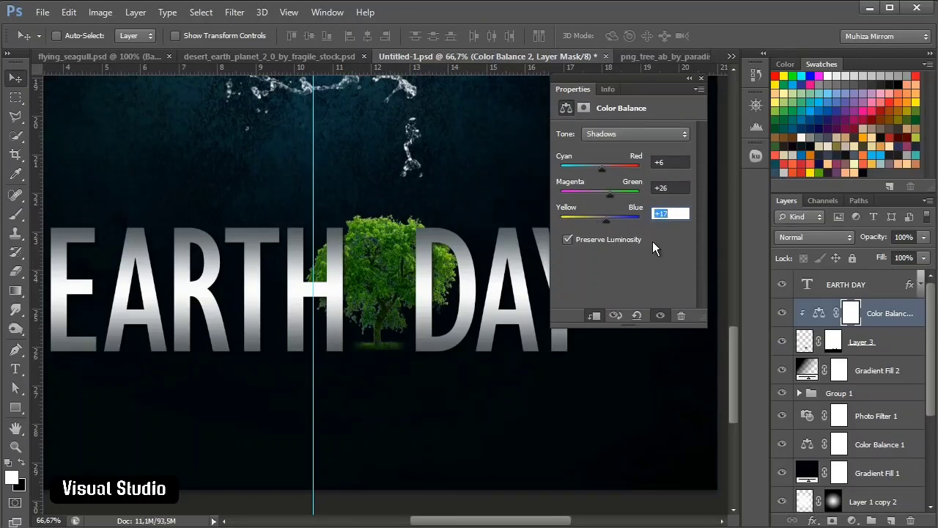
click(702, 79)
- Bring the bird from flying_seagull.psd into the poster and shrink it to a small size just above the tree
scroll(598, 344, up, 2)
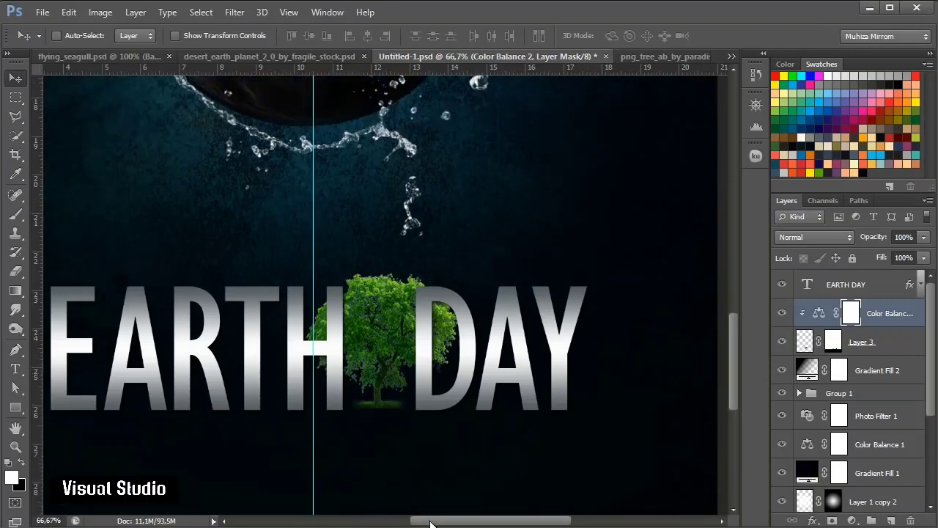
drag(431, 524, 423, 524)
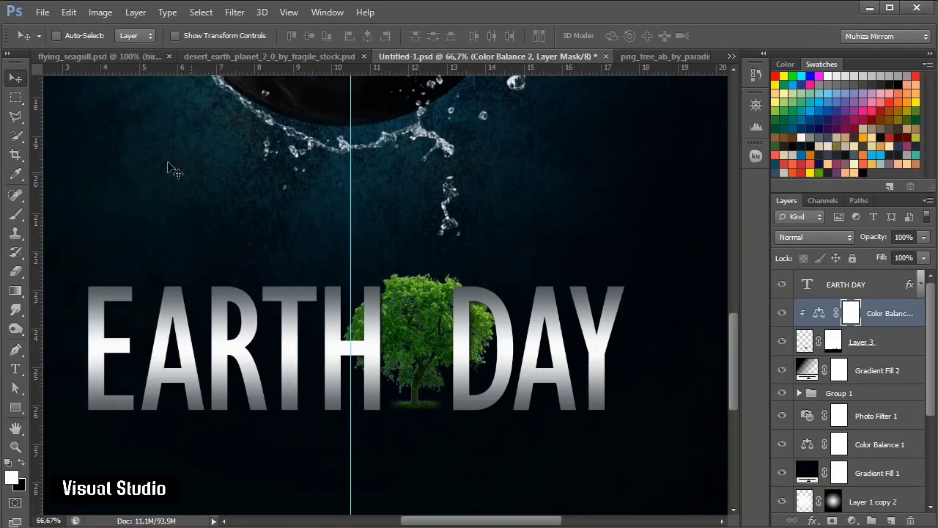
click(92, 55)
drag(450, 297, 395, 230)
key(ctrl+t)
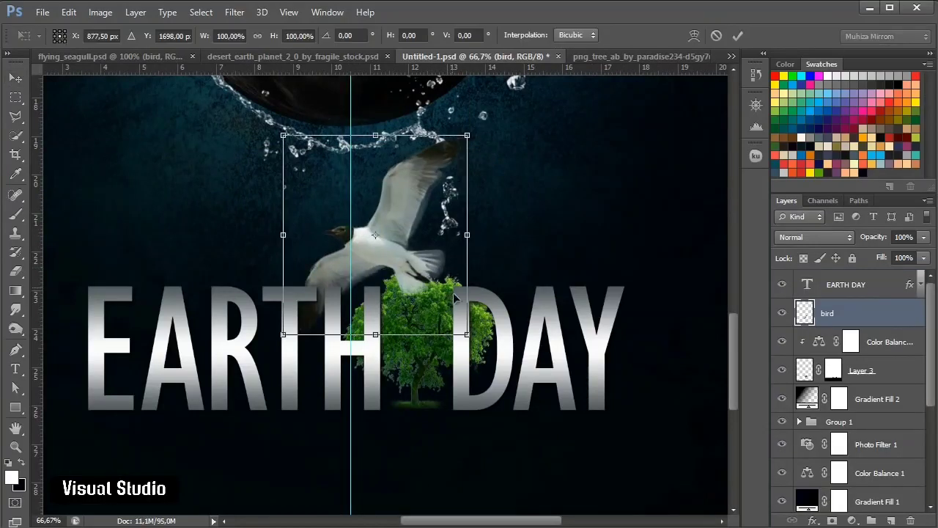
drag(467, 334, 380, 239)
key(Return)
- Scale the bird proportionally to 91%
key(ctrl+t)
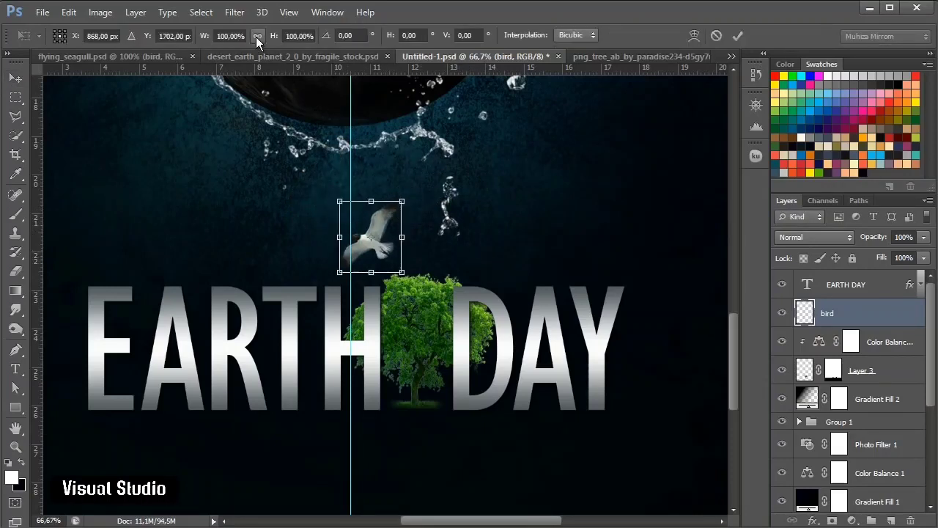
scroll(239, 35, down, 9)
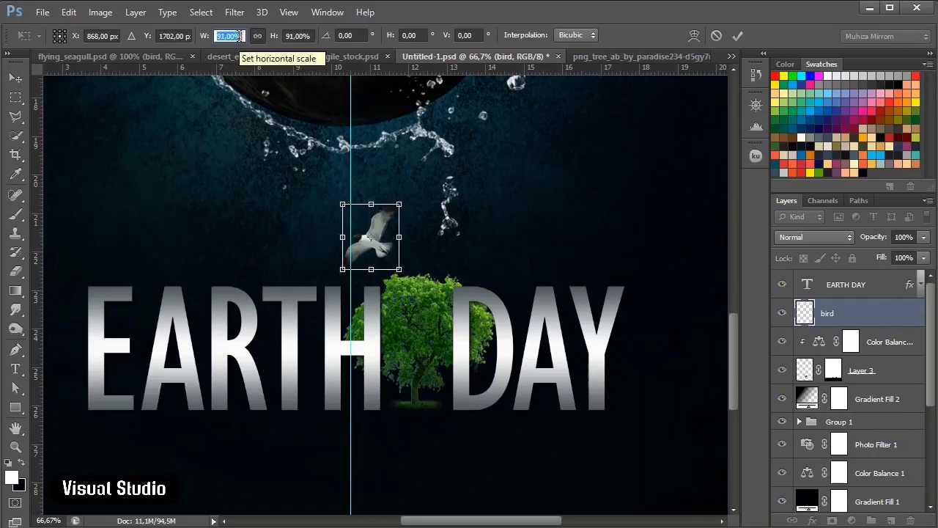
key(Return)
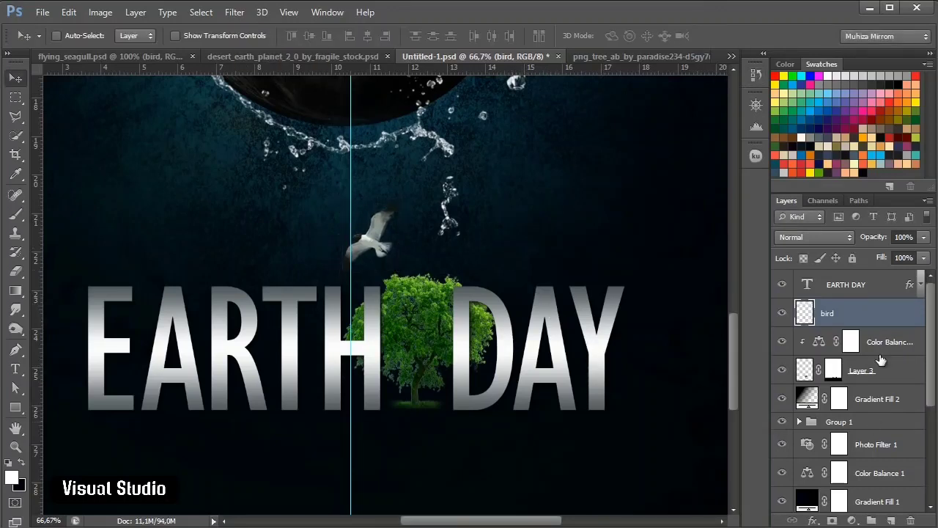
- Add a Levels adjustment above the bird and clip it to the bird layer
click(852, 521)
click(784, 265)
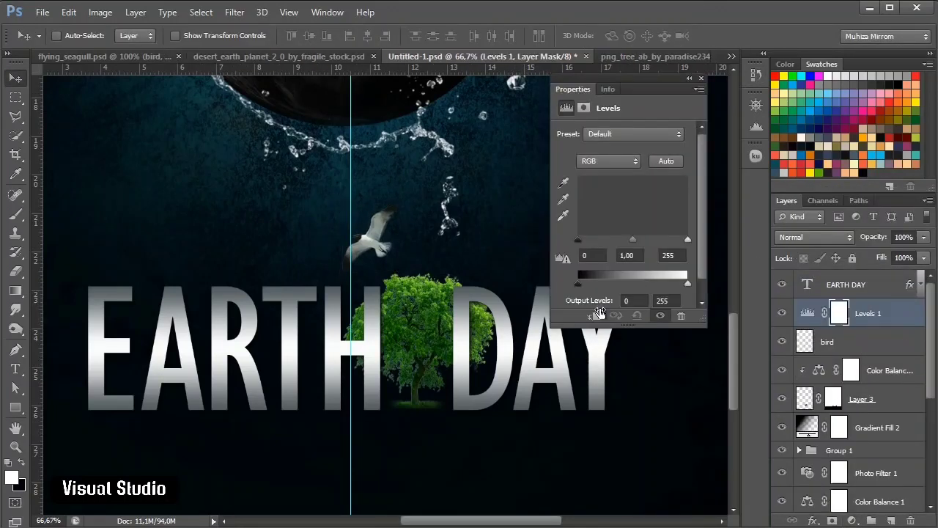
click(597, 315)
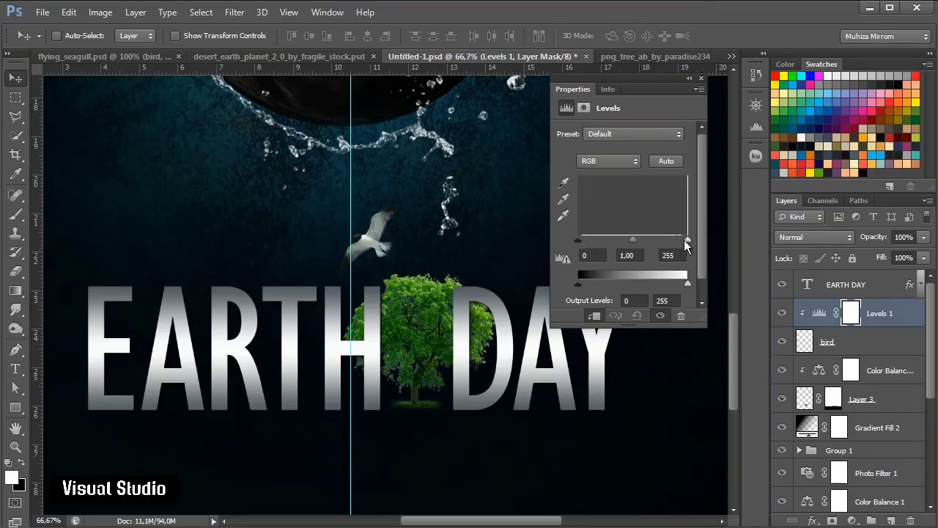
- Brighten the bird in Levels by lowering the white input level to 197 and raising the midtones
drag(632, 241, 619, 242)
scroll(647, 254, down, 1)
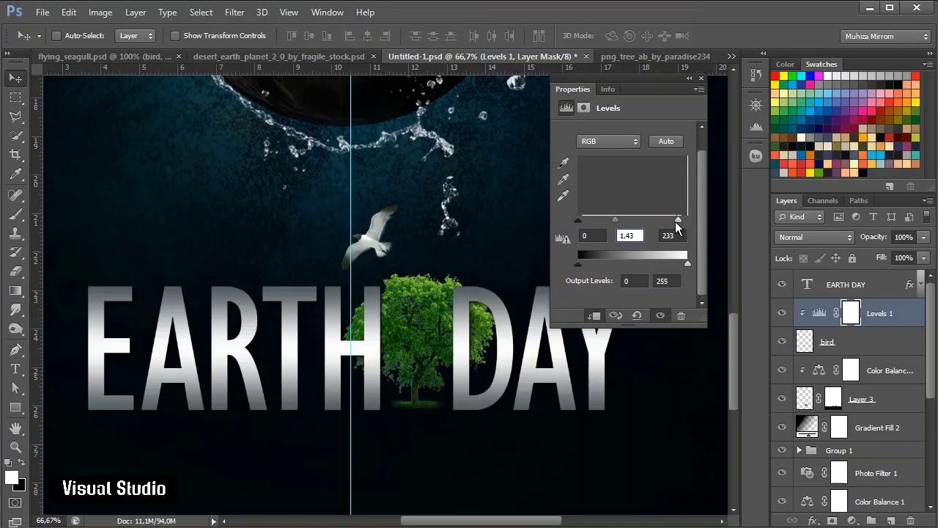
drag(676, 228, 665, 220)
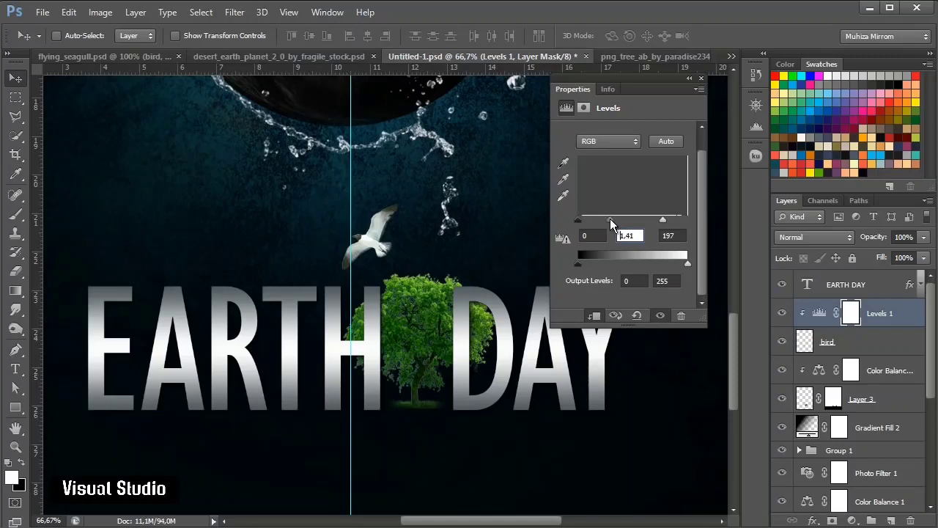
drag(609, 218, 612, 236)
click(701, 78)
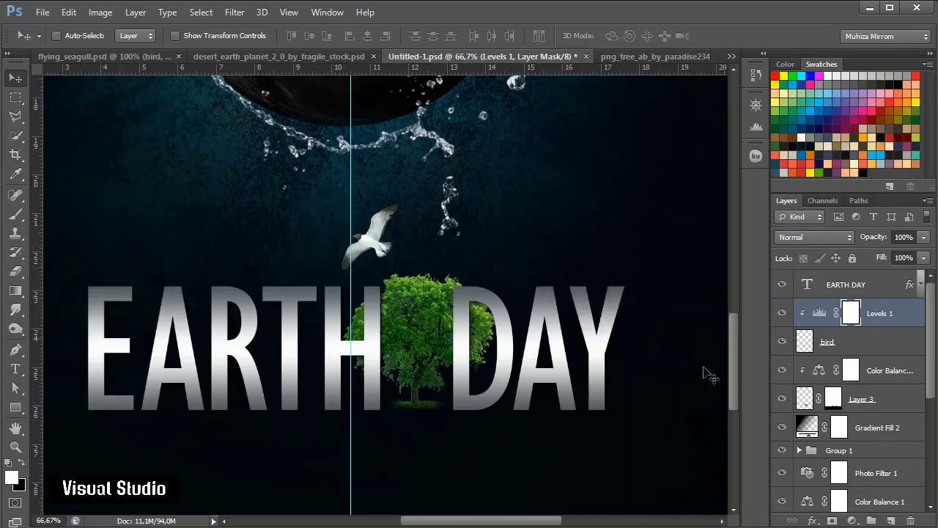
- Scale the bird layer alone proportionally to 95%
key(ctrl+0)
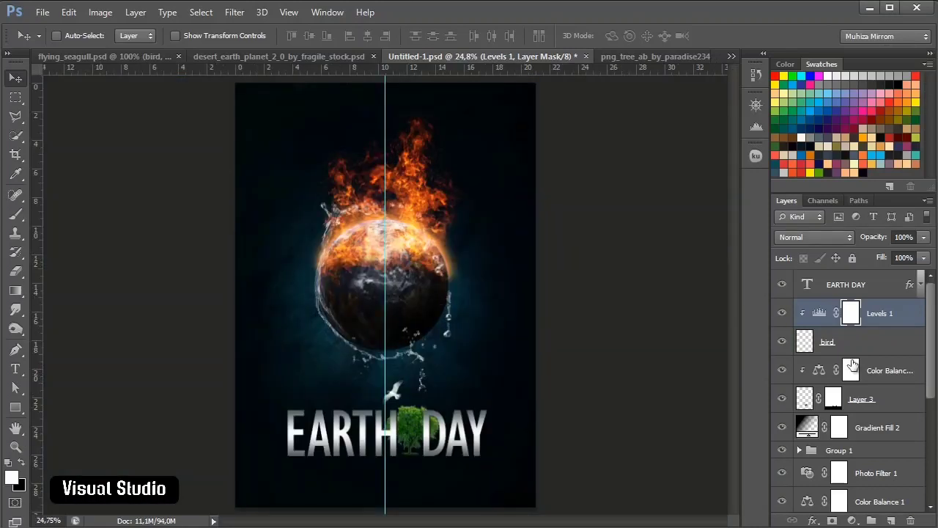
click(883, 372)
shift+click(885, 322)
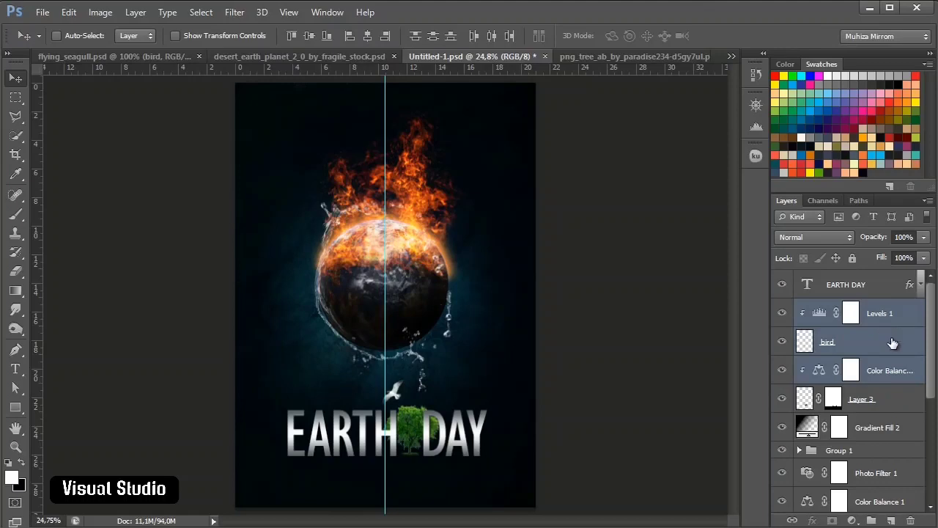
click(894, 342)
key(ctrl+t)
click(240, 35)
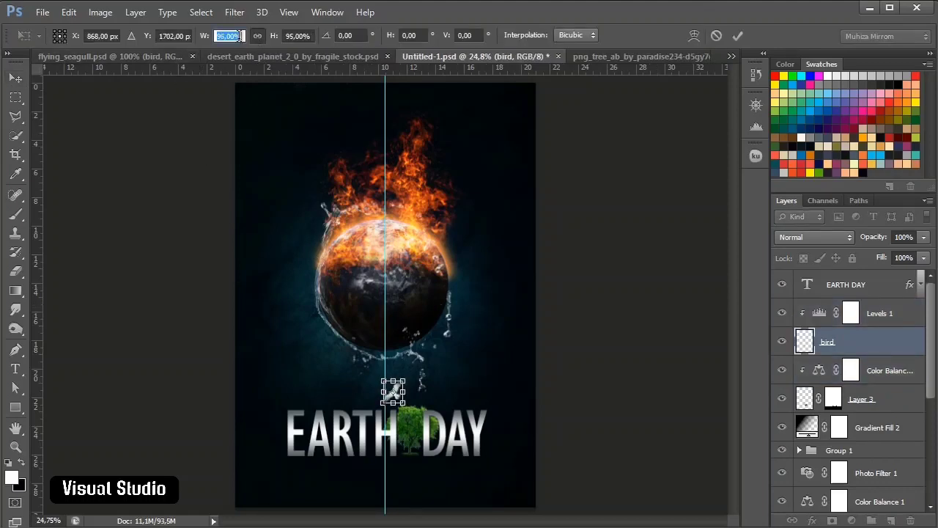
click(738, 36)
- Add the 36 pt slogan "RESPECT THE WORLD DON'T BURN IT" above the Levels 1 layer and place it directly beneath the EARTH DAY title
click(850, 313)
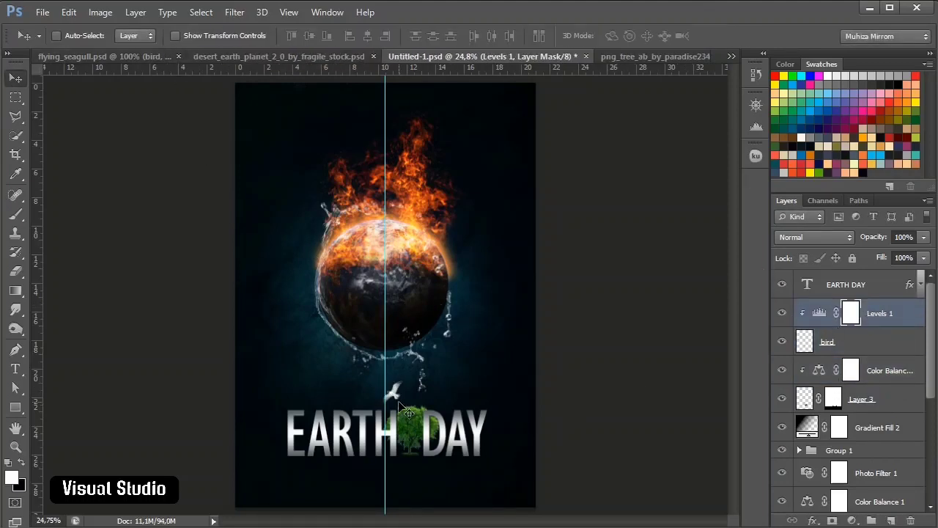
key(t)
click(528, 35)
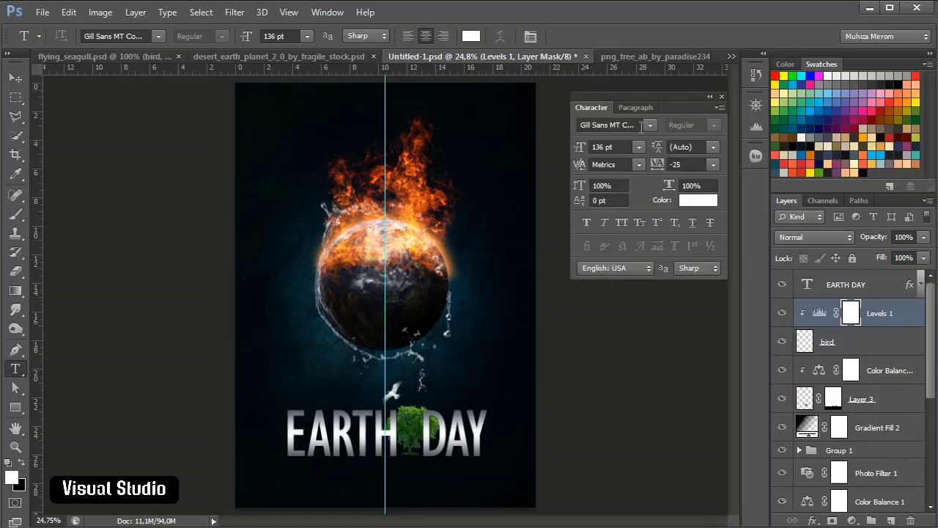
click(639, 147)
click(625, 347)
click(294, 477)
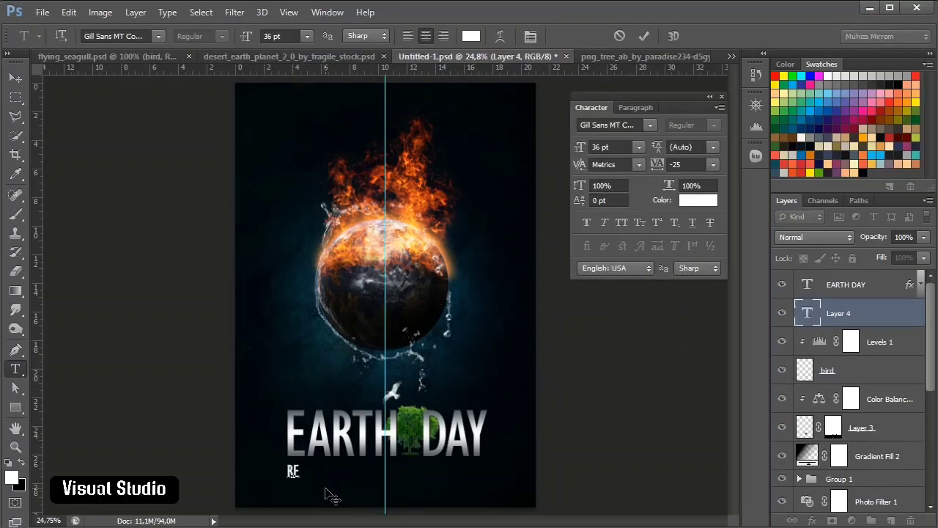
text(RESPECT THE)
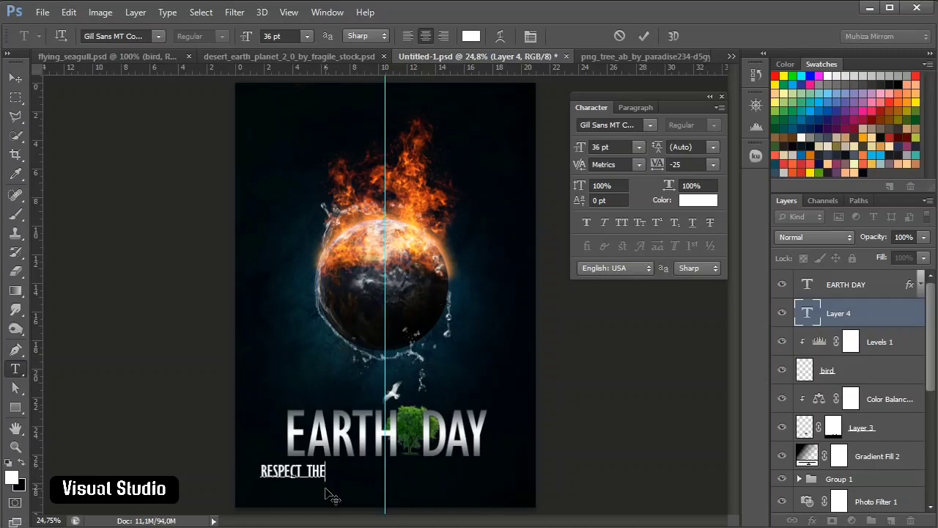
text( WORLD DON)
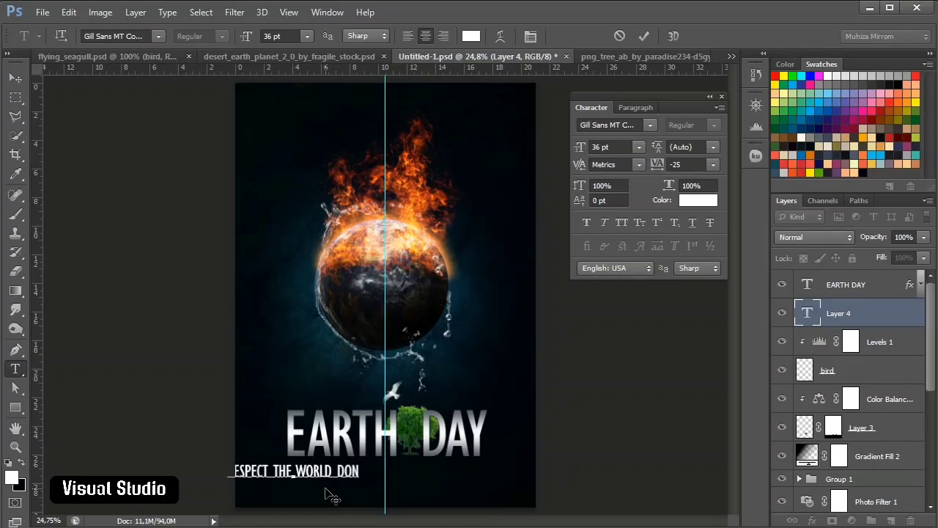
text('T BURN IT)
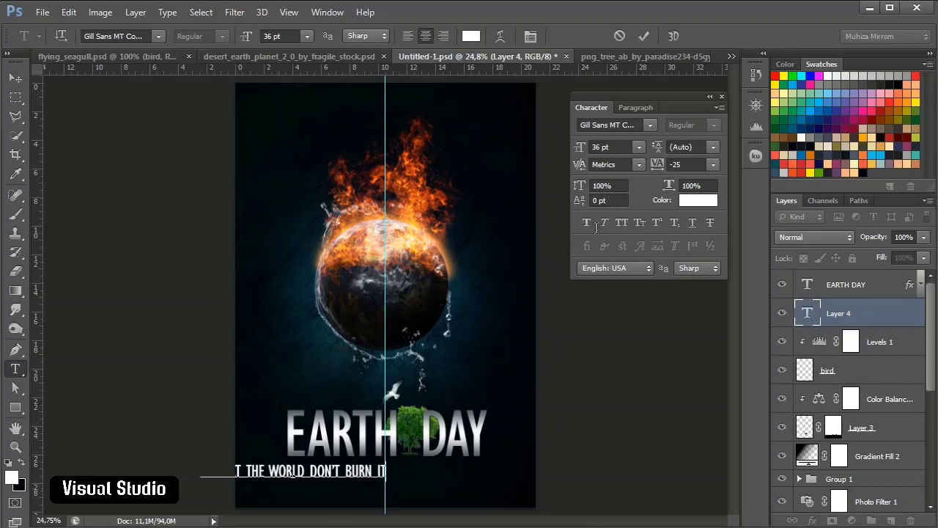
key(ctrl+Return)
key(v)
drag(315, 472, 404, 463)
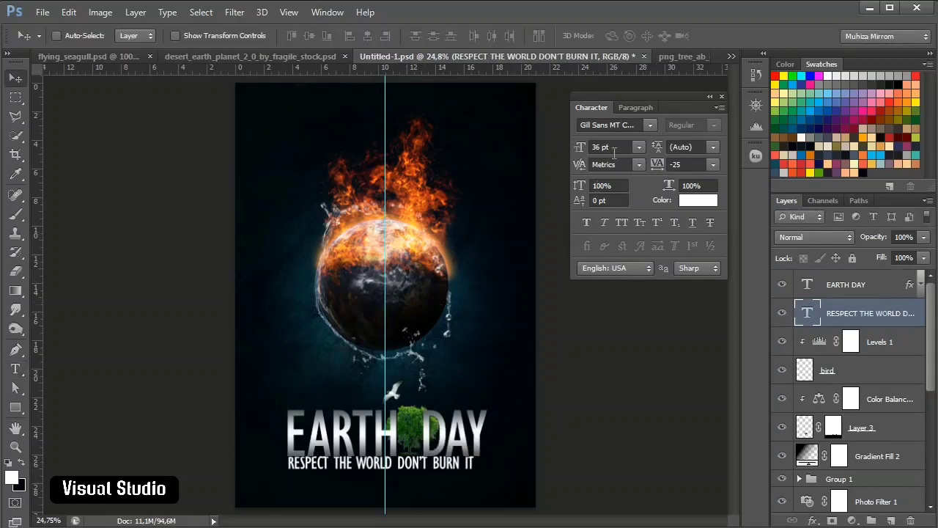
- Set the slogan's font size to 34 pt and its tracking to 10
click(619, 147)
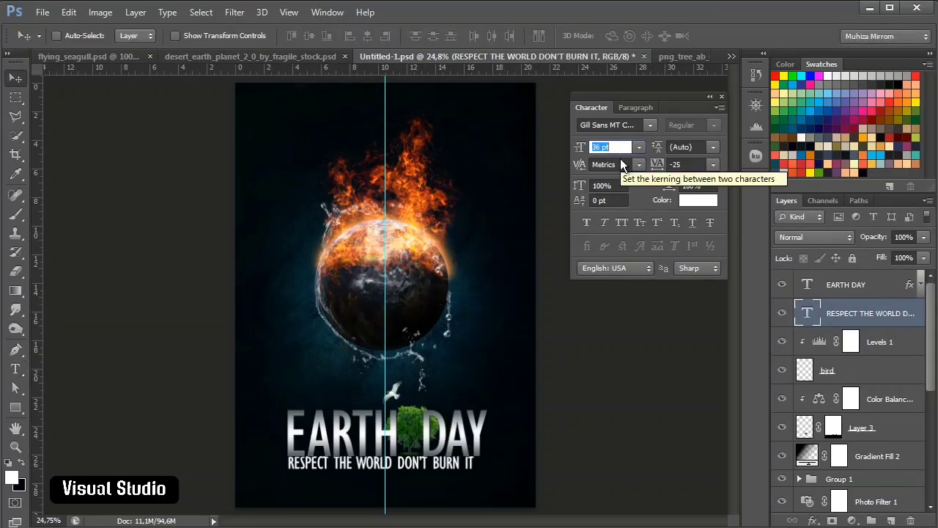
key(Down)
click(712, 164)
click(702, 262)
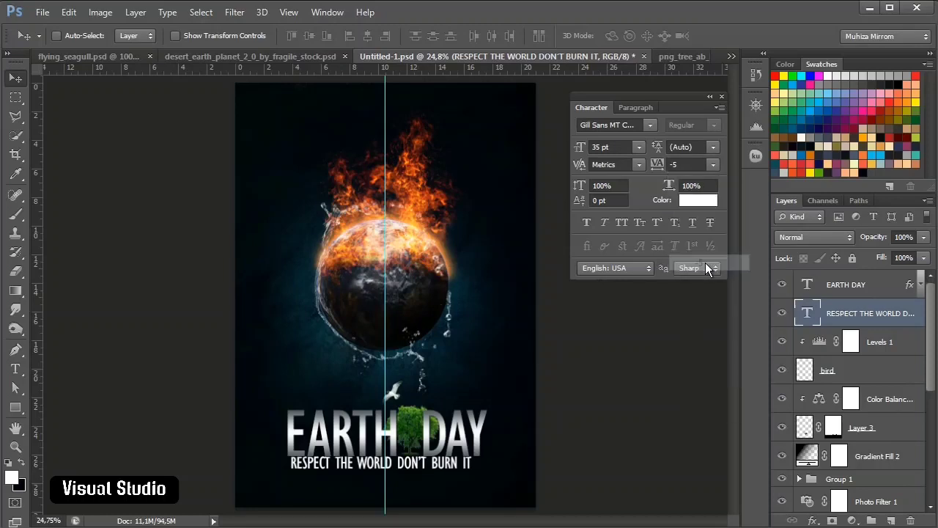
click(710, 165)
click(698, 324)
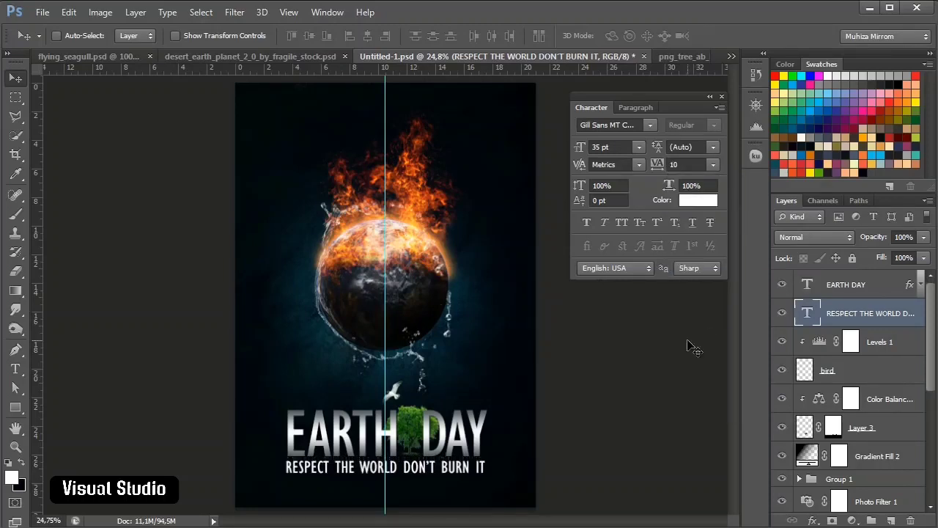
click(616, 148)
text(34)
key(Return)
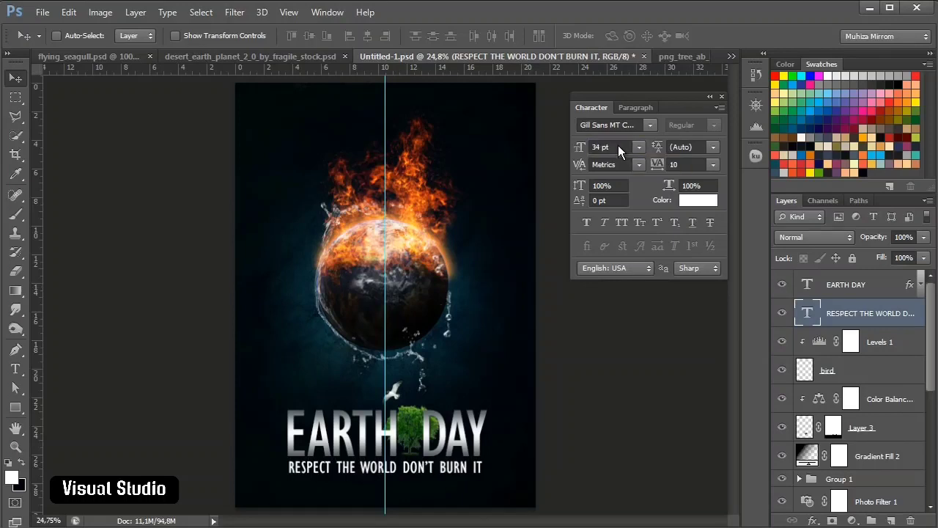
- Color the words "DON'T BURN IT" in the slogan red, using a red from the swatches
double_click(807, 314)
drag(401, 467, 480, 467)
click(698, 201)
drag(723, 113, 801, 231)
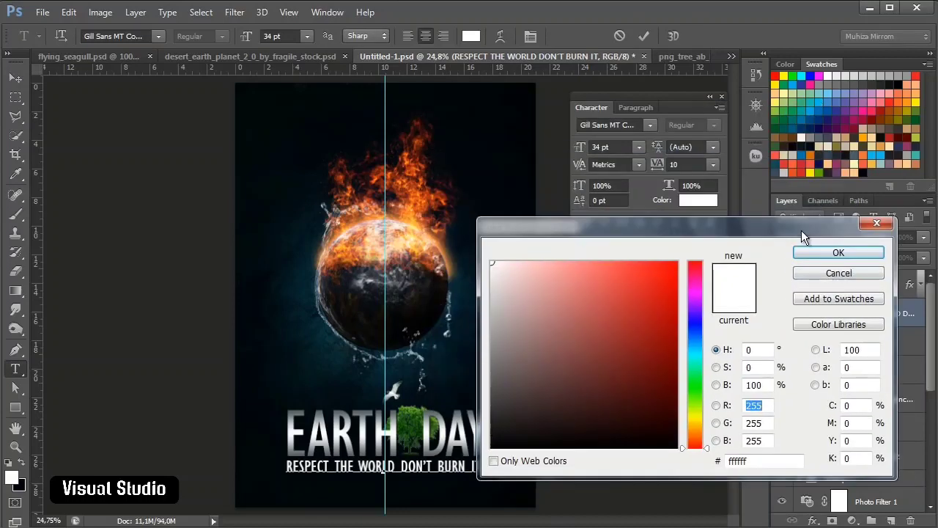
click(806, 173)
click(839, 254)
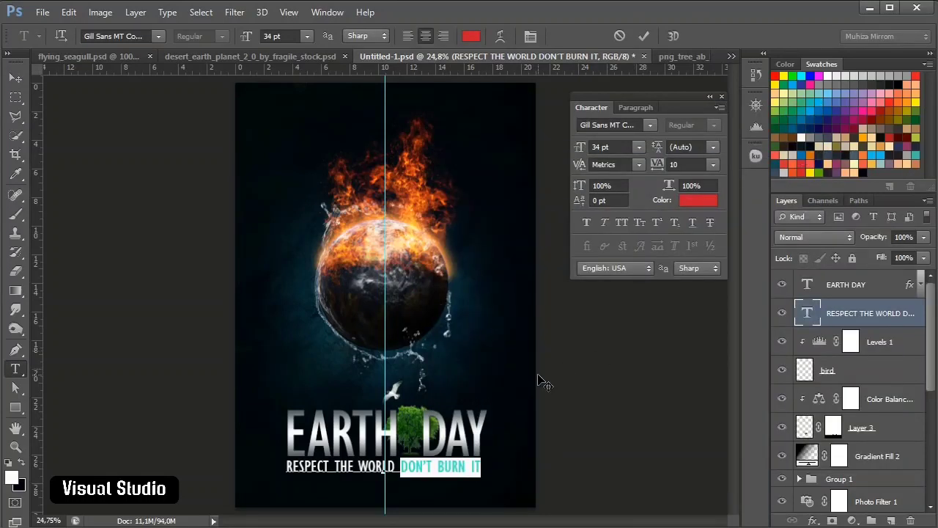
click(873, 342)
key(t)
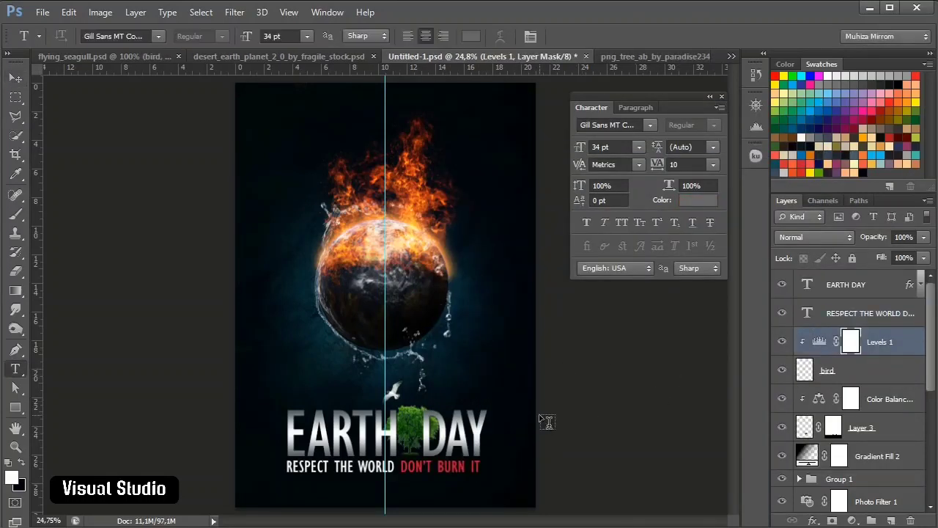
click(640, 147)
click(639, 282)
click(364, 486)
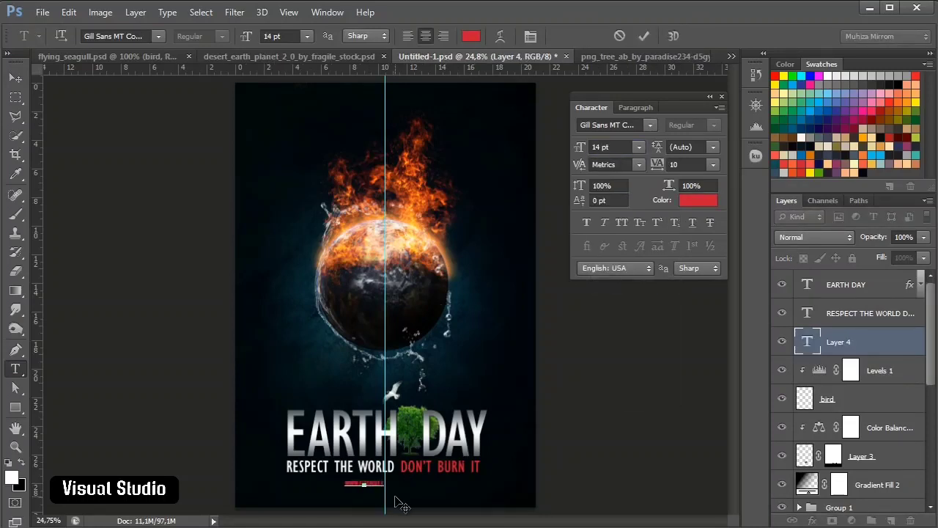
key(ctrl+Return)
- Change the web address text to white (ffffff) and set its tracking to 75
click(698, 199)
click(490, 263)
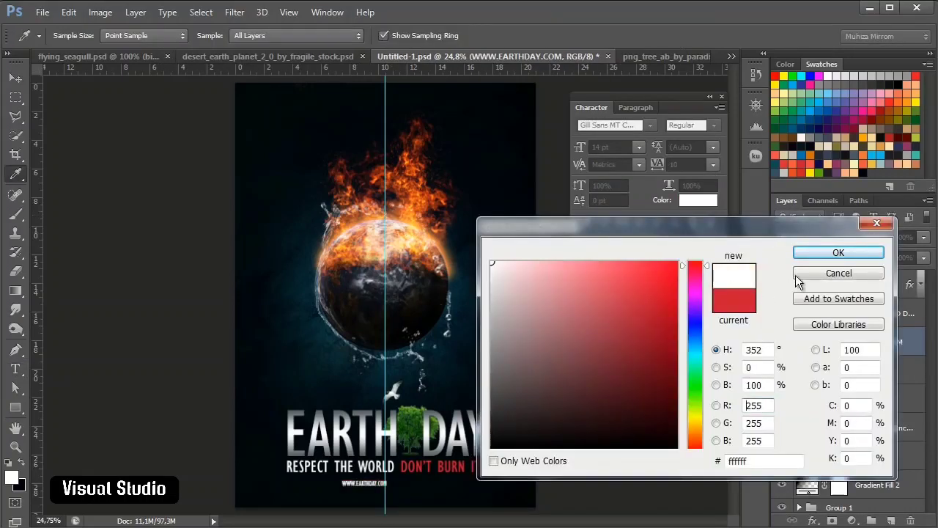
click(838, 249)
click(712, 165)
click(704, 373)
- Center the web address on the vertical guide and nudge it slightly closer to the slogan
click(20, 77)
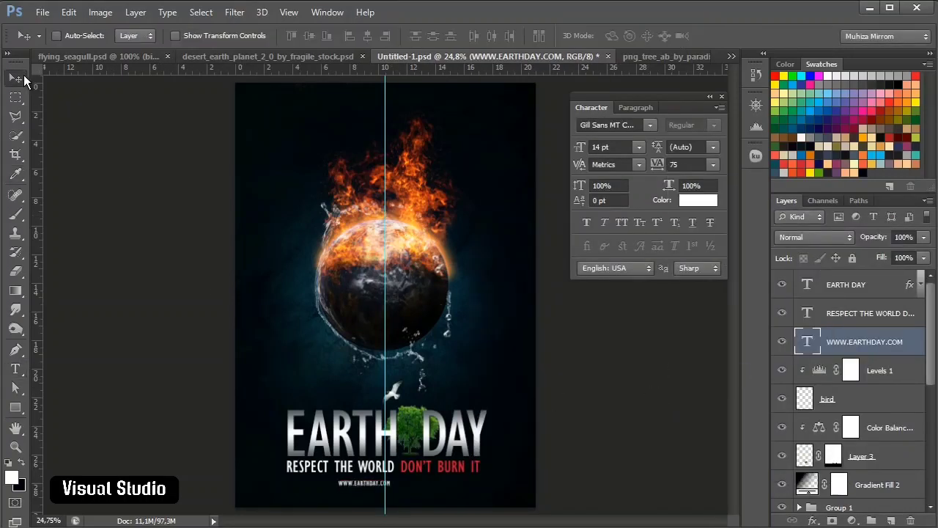
key(shift+Right)
key(shift+Up)
key(shift+Up)
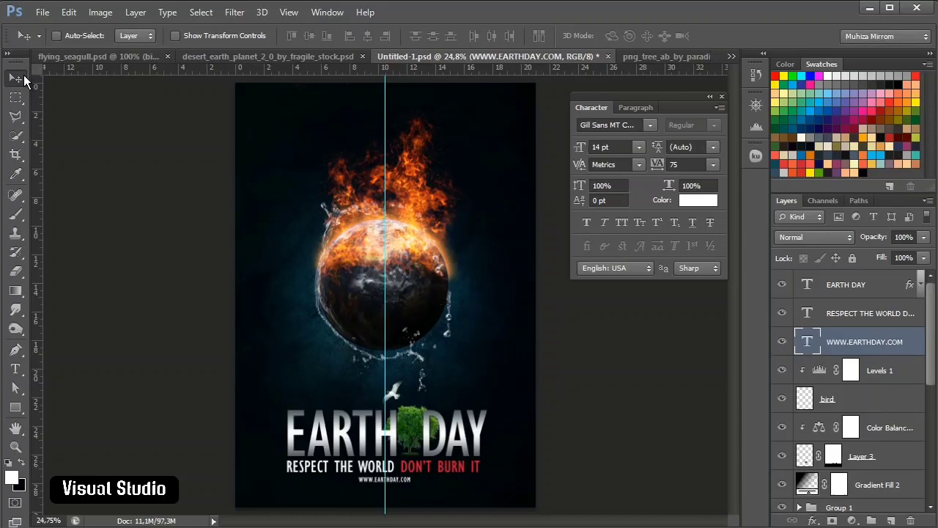
key(shift+Down)
- Hide the guides and close the character settings
key(ctrl+h)
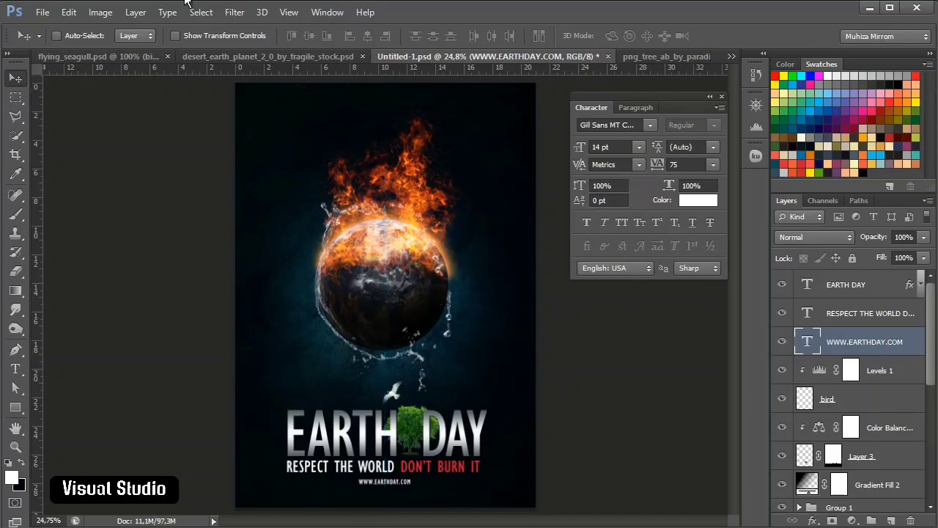
click(722, 96)
click(857, 286)
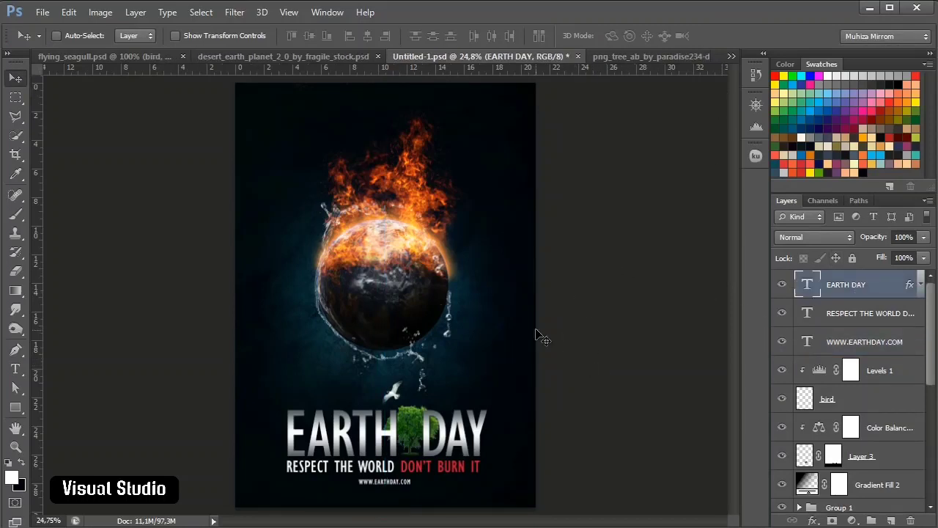
- Examine the poster at 50% zoom without the surrounding panels, from the flames down to the title, slogan and web address
key(z)
click(418, 141)
click(415, 134)
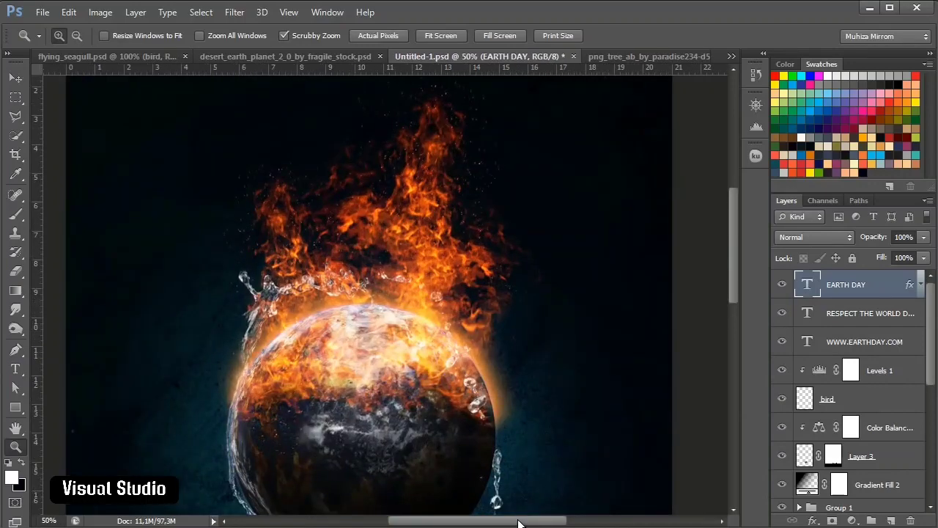
drag(518, 524, 509, 523)
scroll(532, 316, up, 3)
key(Tab)
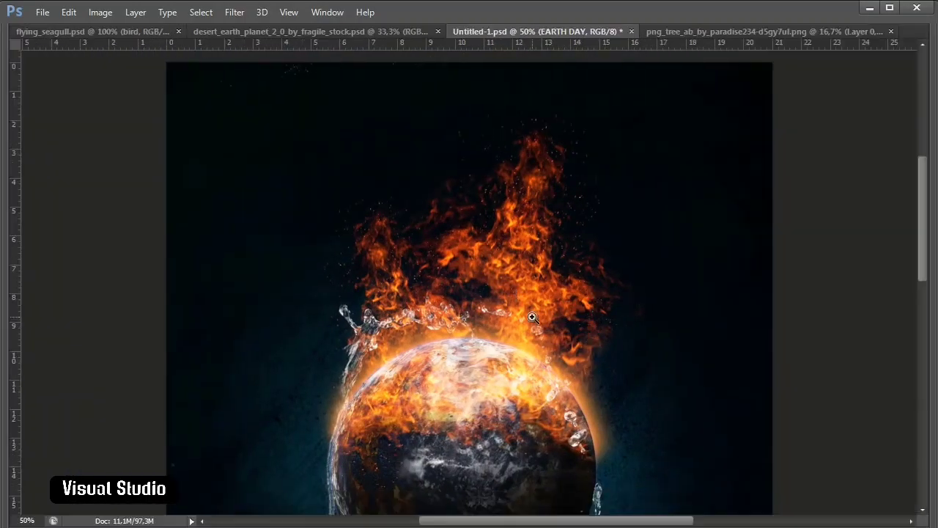
scroll(550, 210, down, 10)
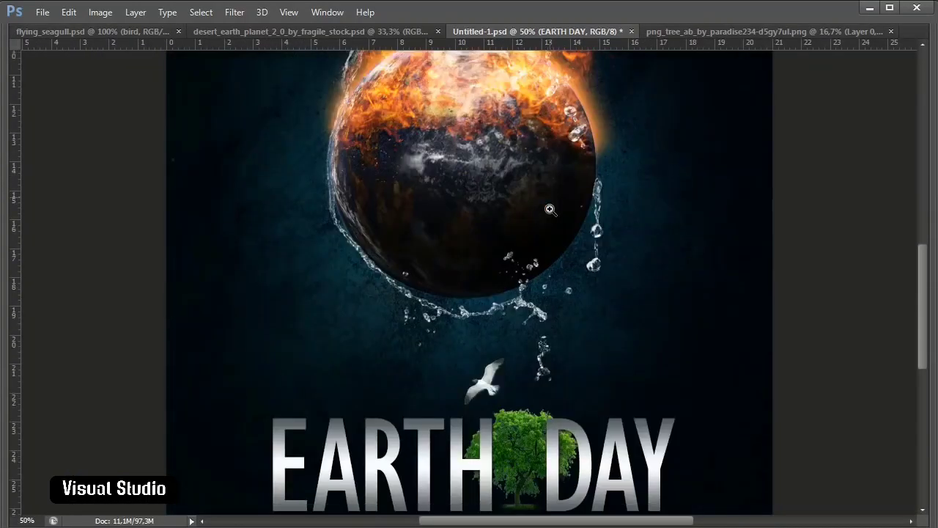
scroll(550, 210, down, 4)
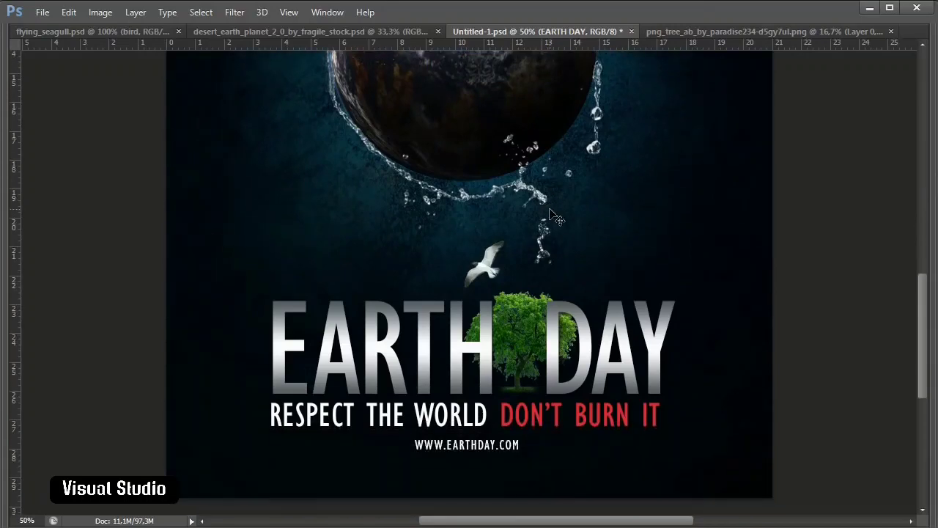